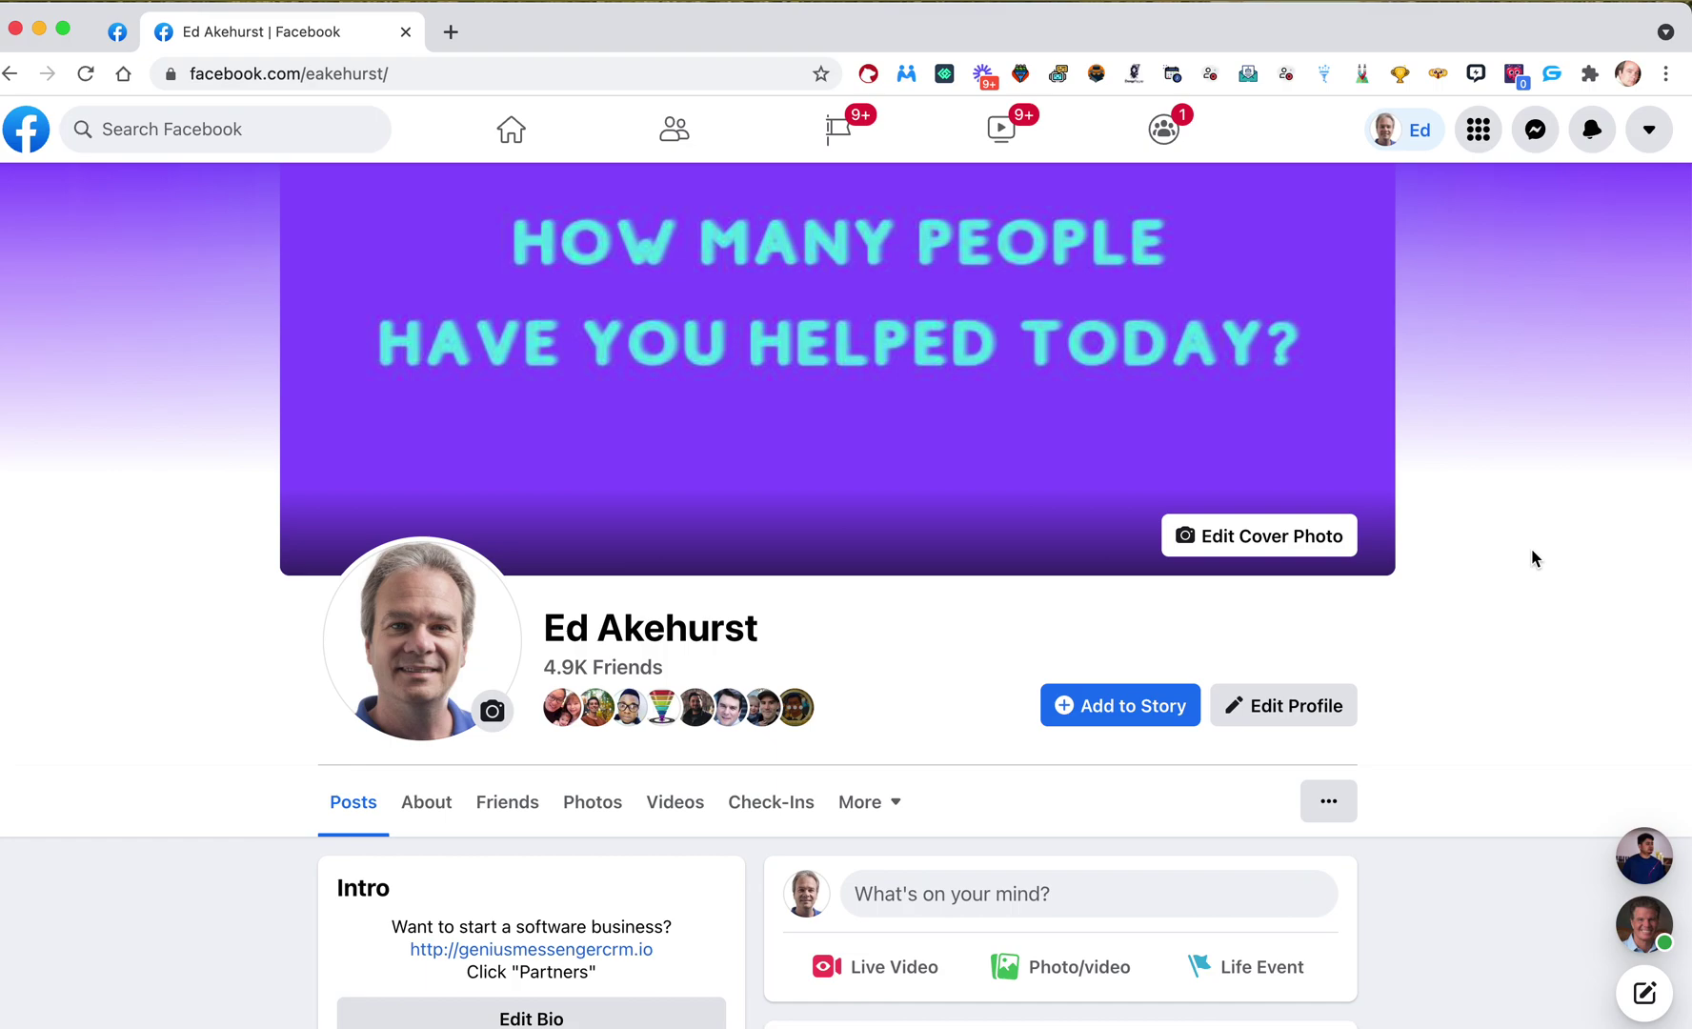
View the Genius Messenger CRM extension popup and open the browser's extension management page
{"action": "left_click", "coordinate": [1551, 74]}
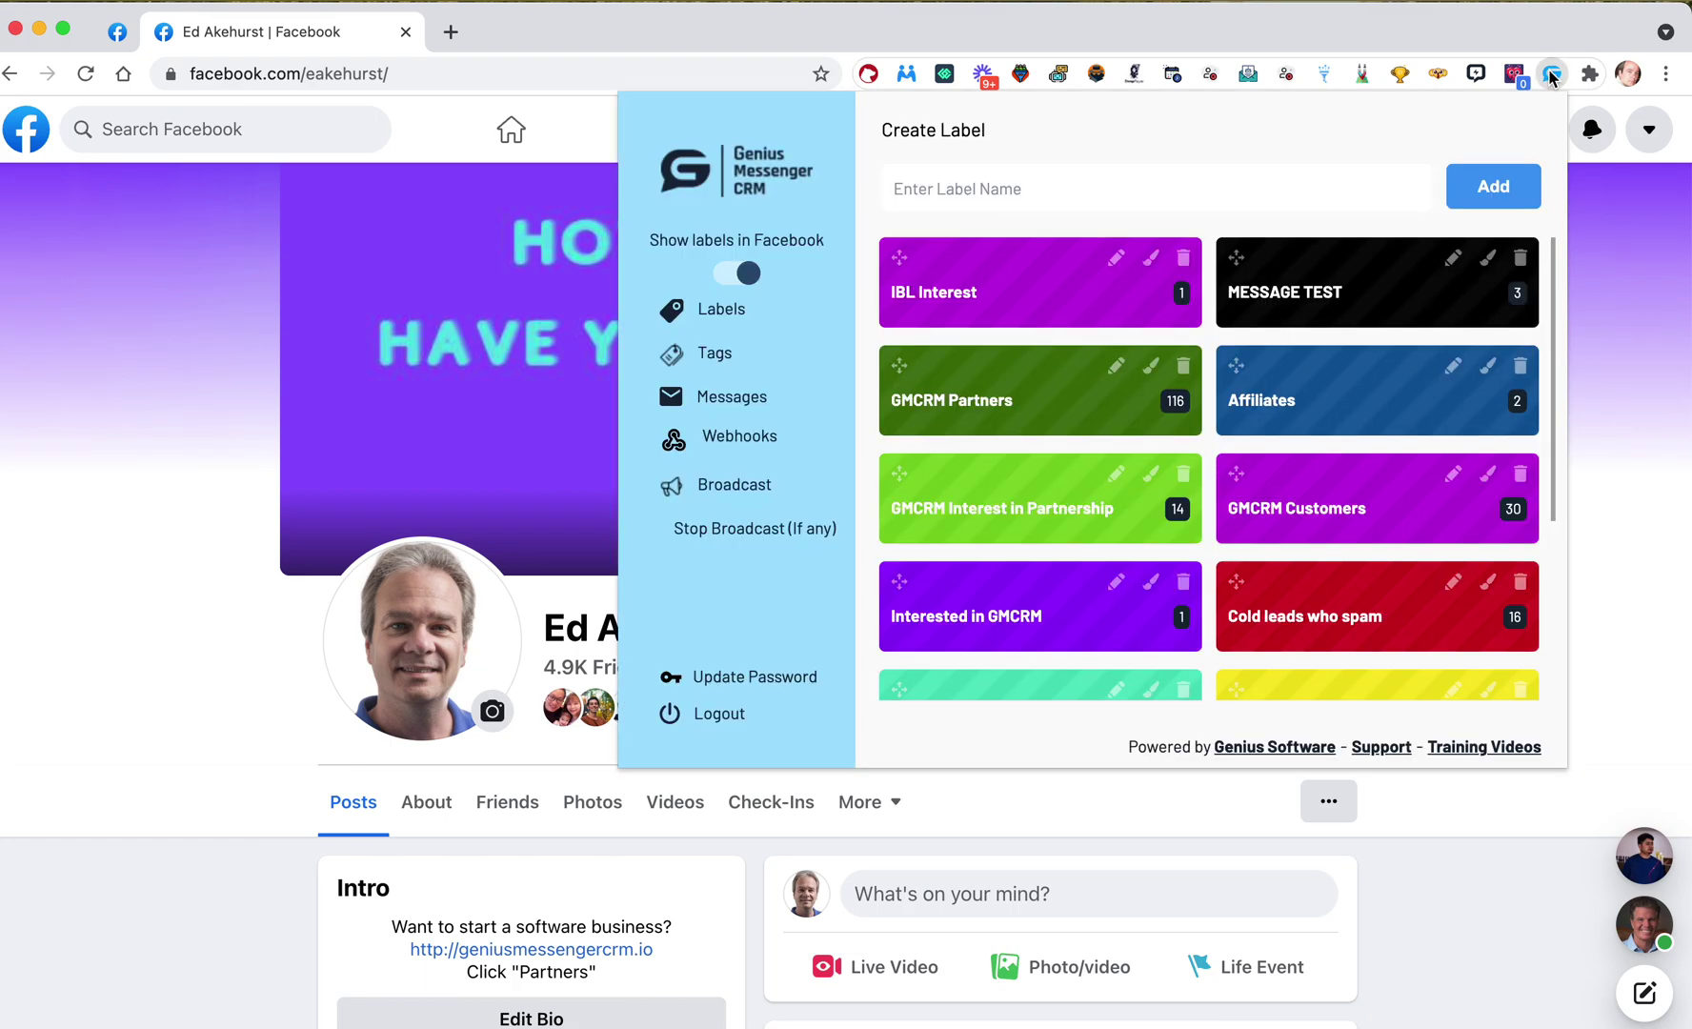
{"action": "left_click", "coordinate": [1642, 259]}
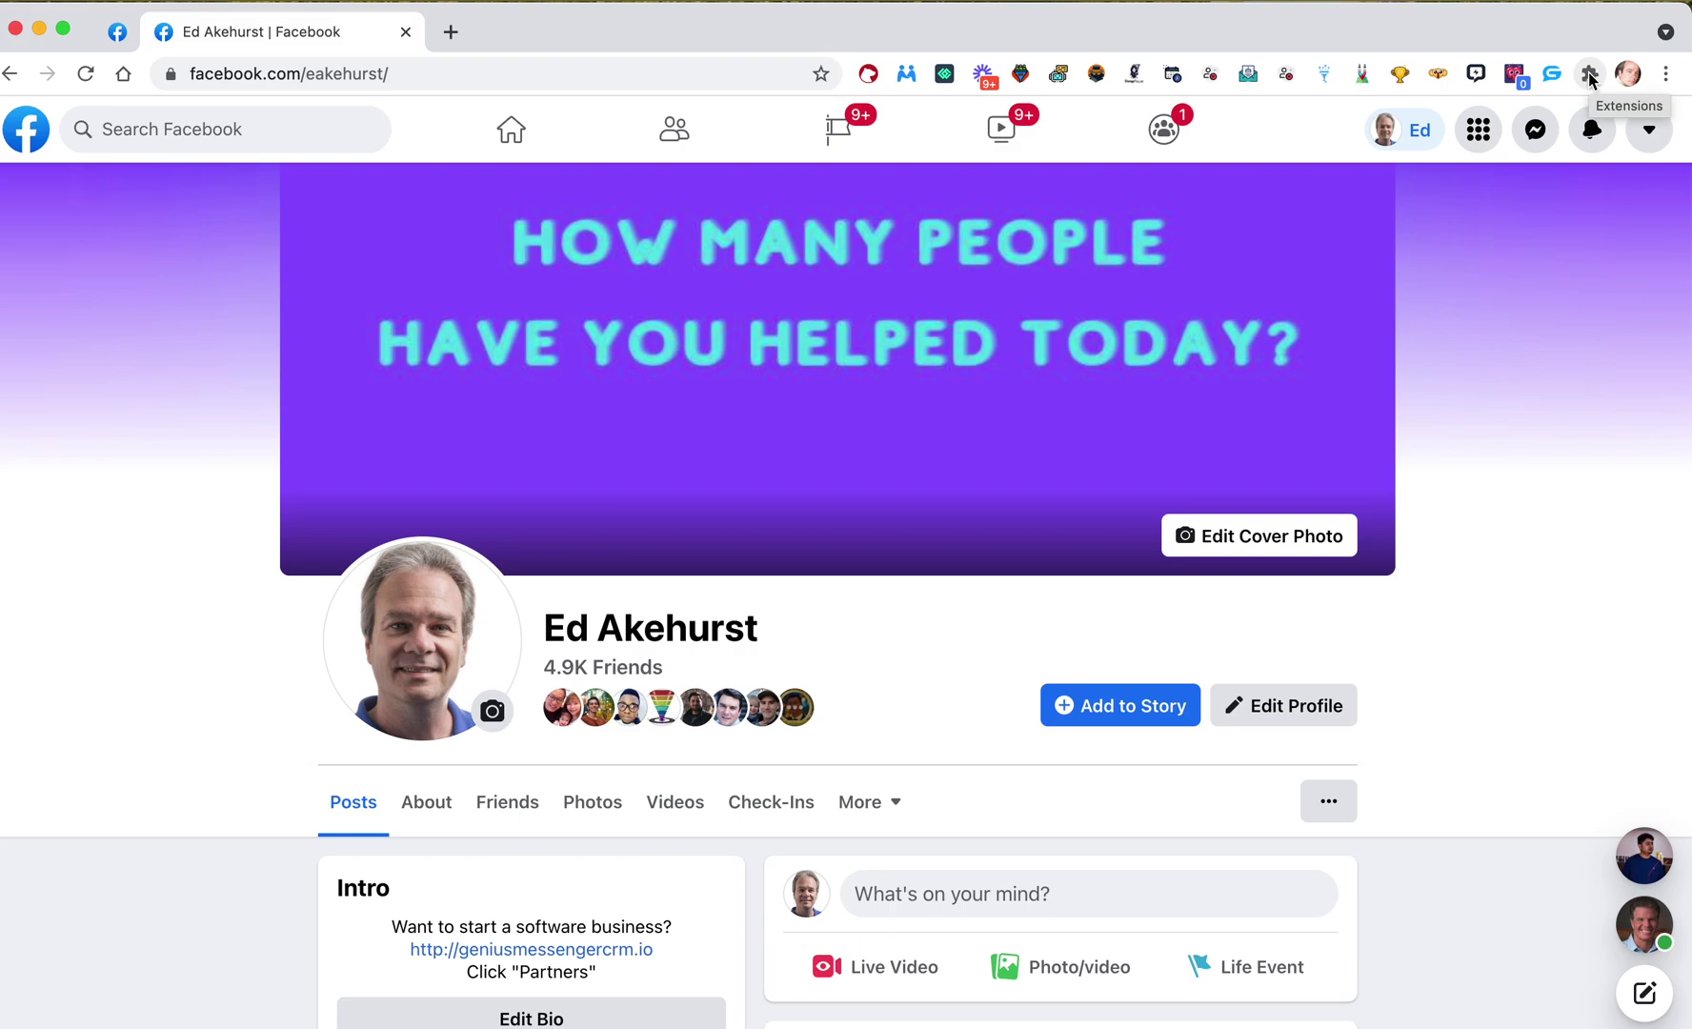
{"action": "left_click", "coordinate": [1589, 76]}
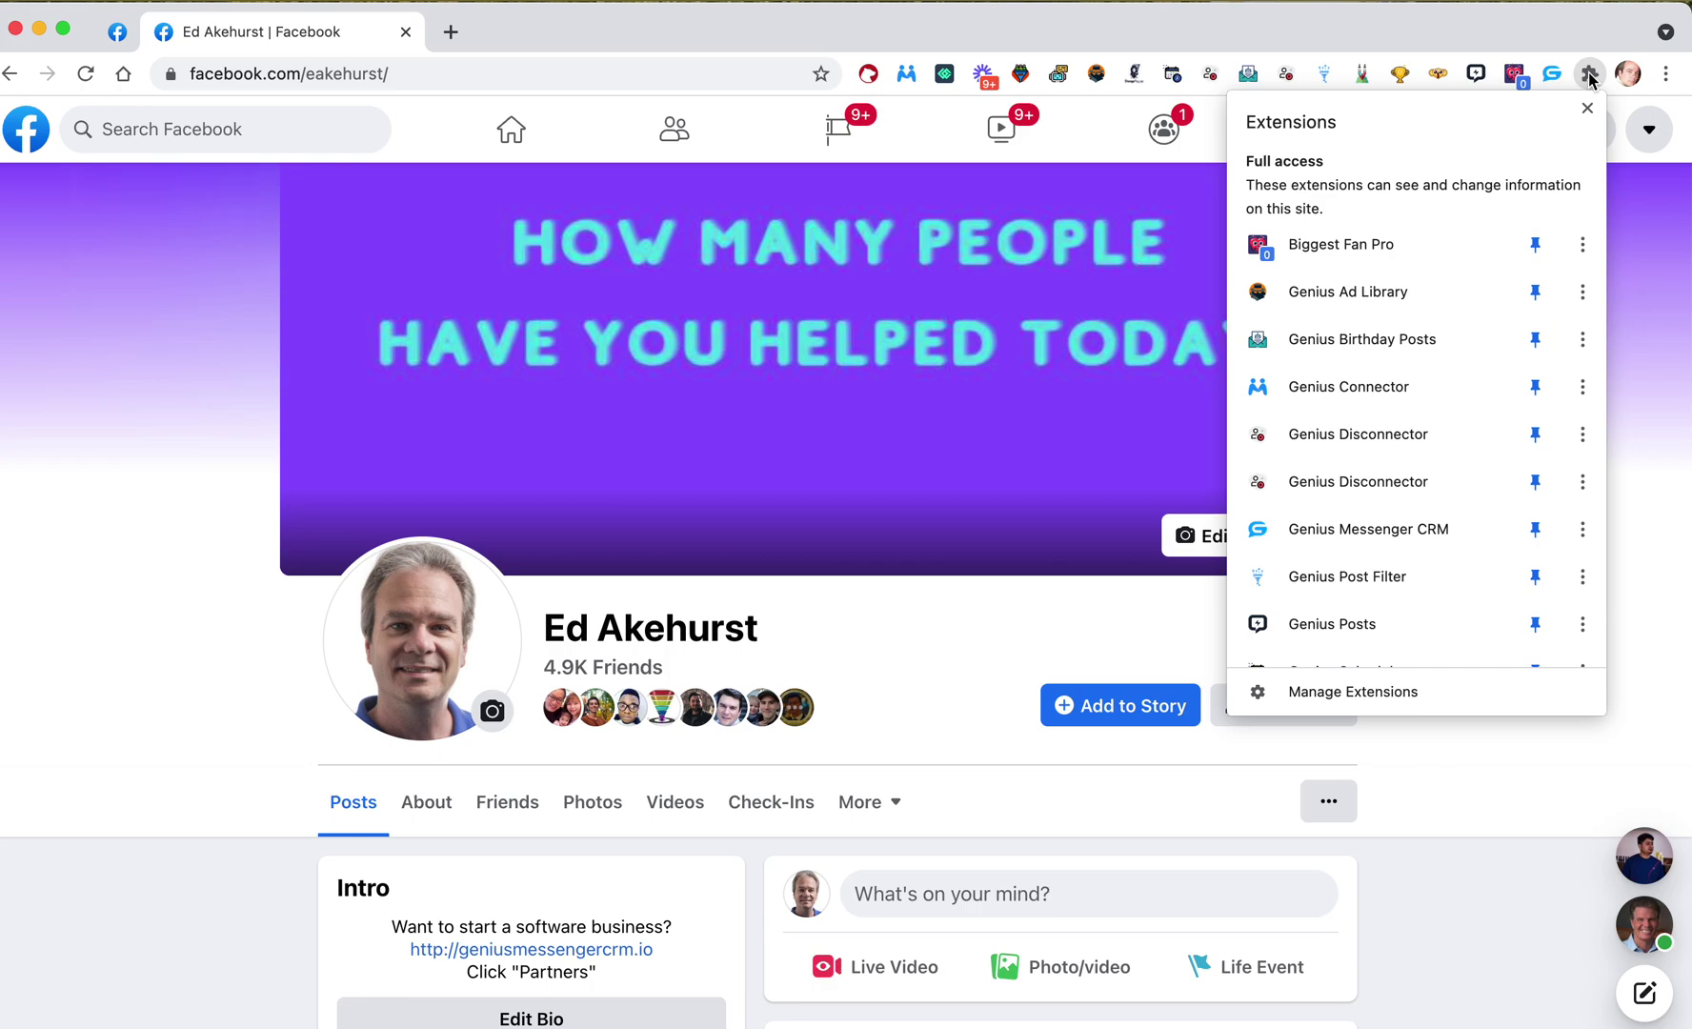
{"action": "scroll", "coordinate": [1395, 634], "scroll_direction": "down", "scroll_amount": 1}
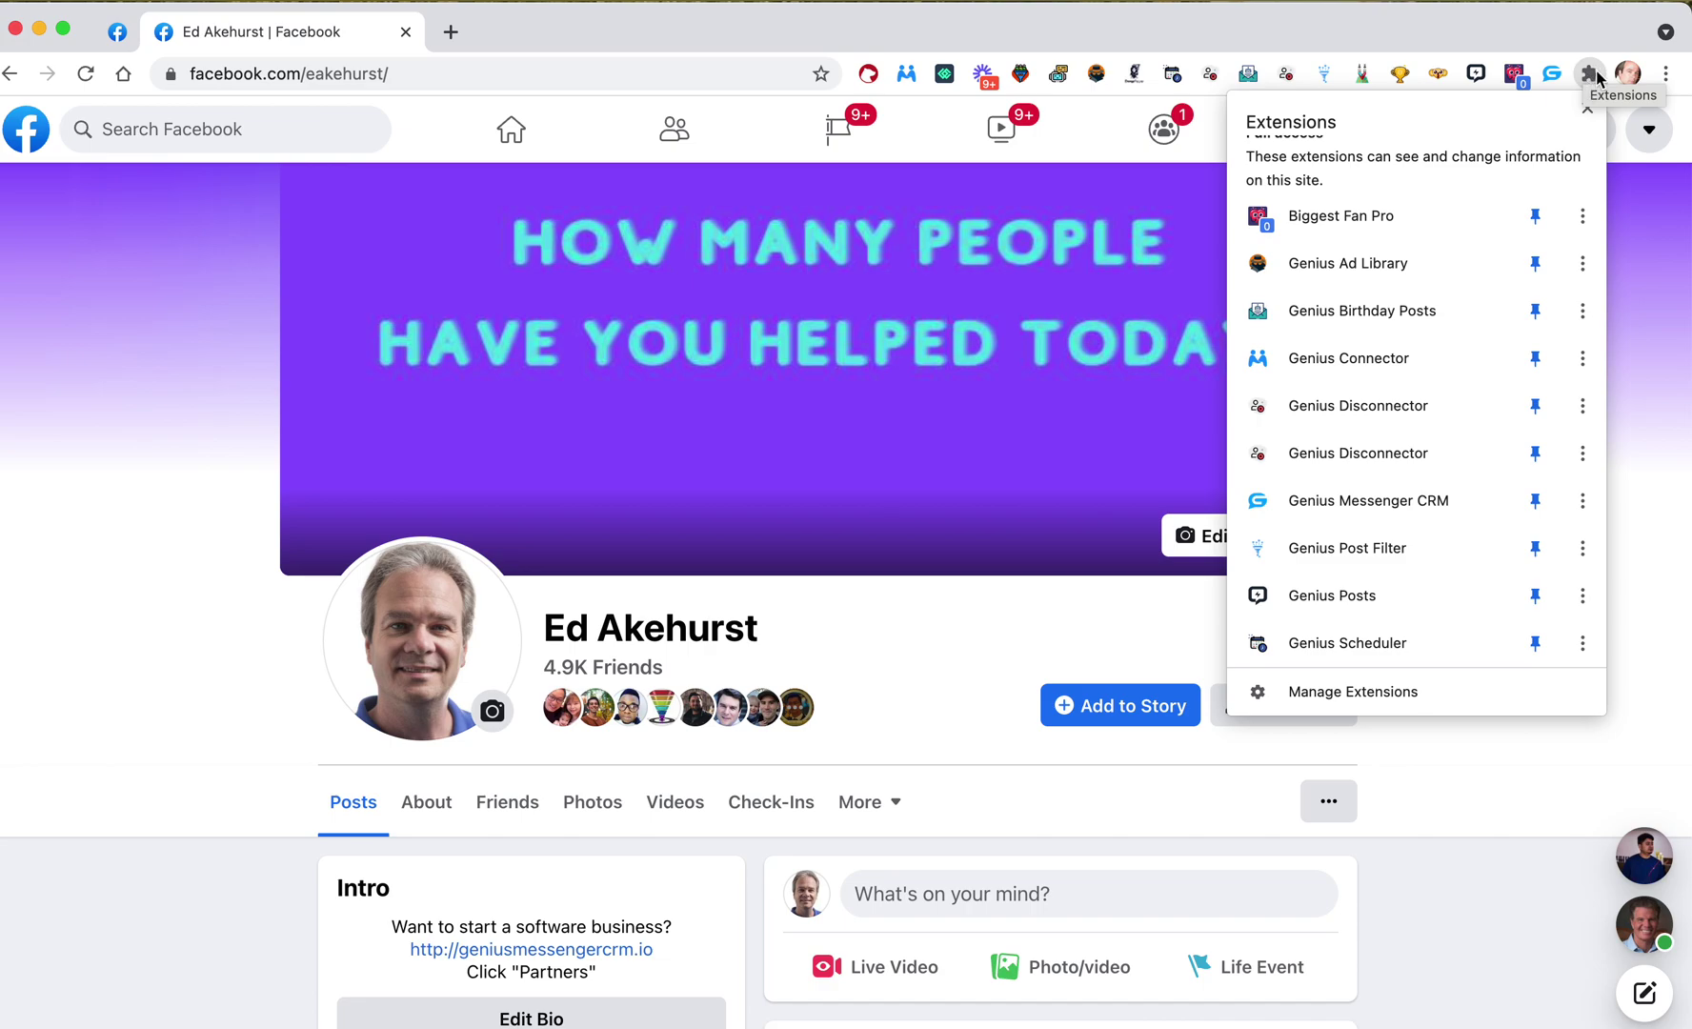
{"action": "left_click", "coordinate": [1383, 686]}
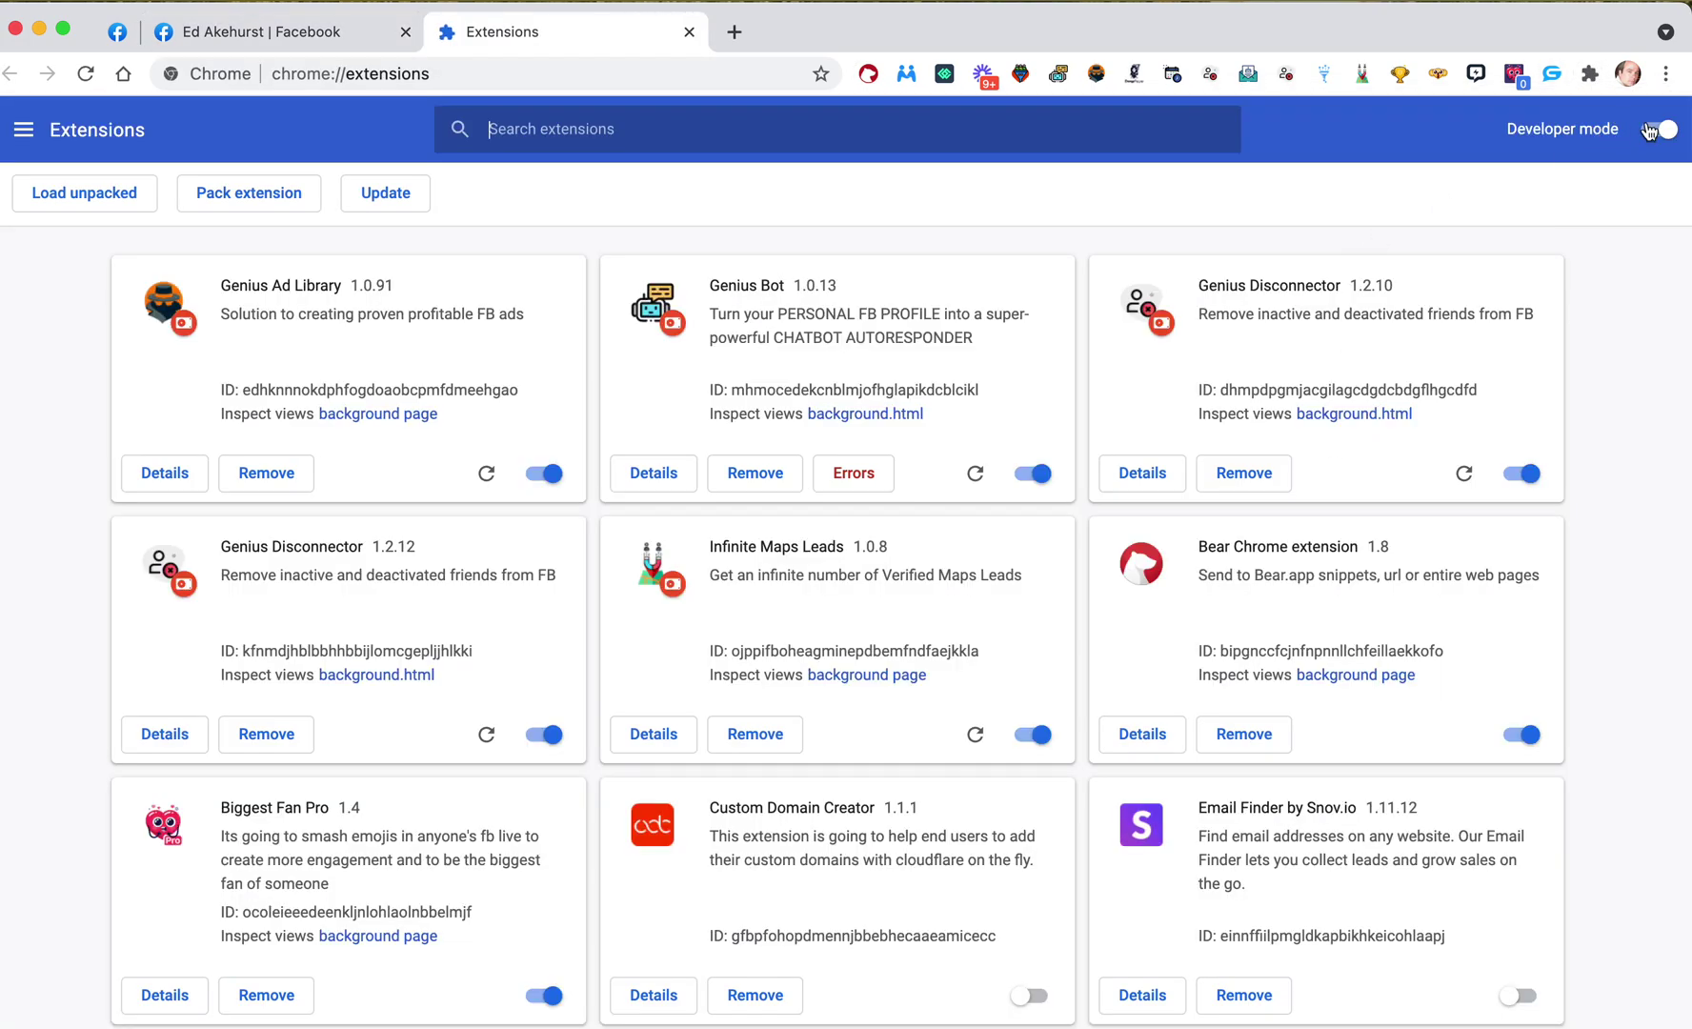
Check the developer mode switch and the installed extensions, including Genius Messenger CRM, and close the extensions page
{"action": "left_click", "coordinate": [1657, 130]}
{"action": "left_click", "coordinate": [1657, 129]}
{"action": "scroll", "coordinate": [1001, 487], "scroll_direction": "down", "scroll_amount": 6}
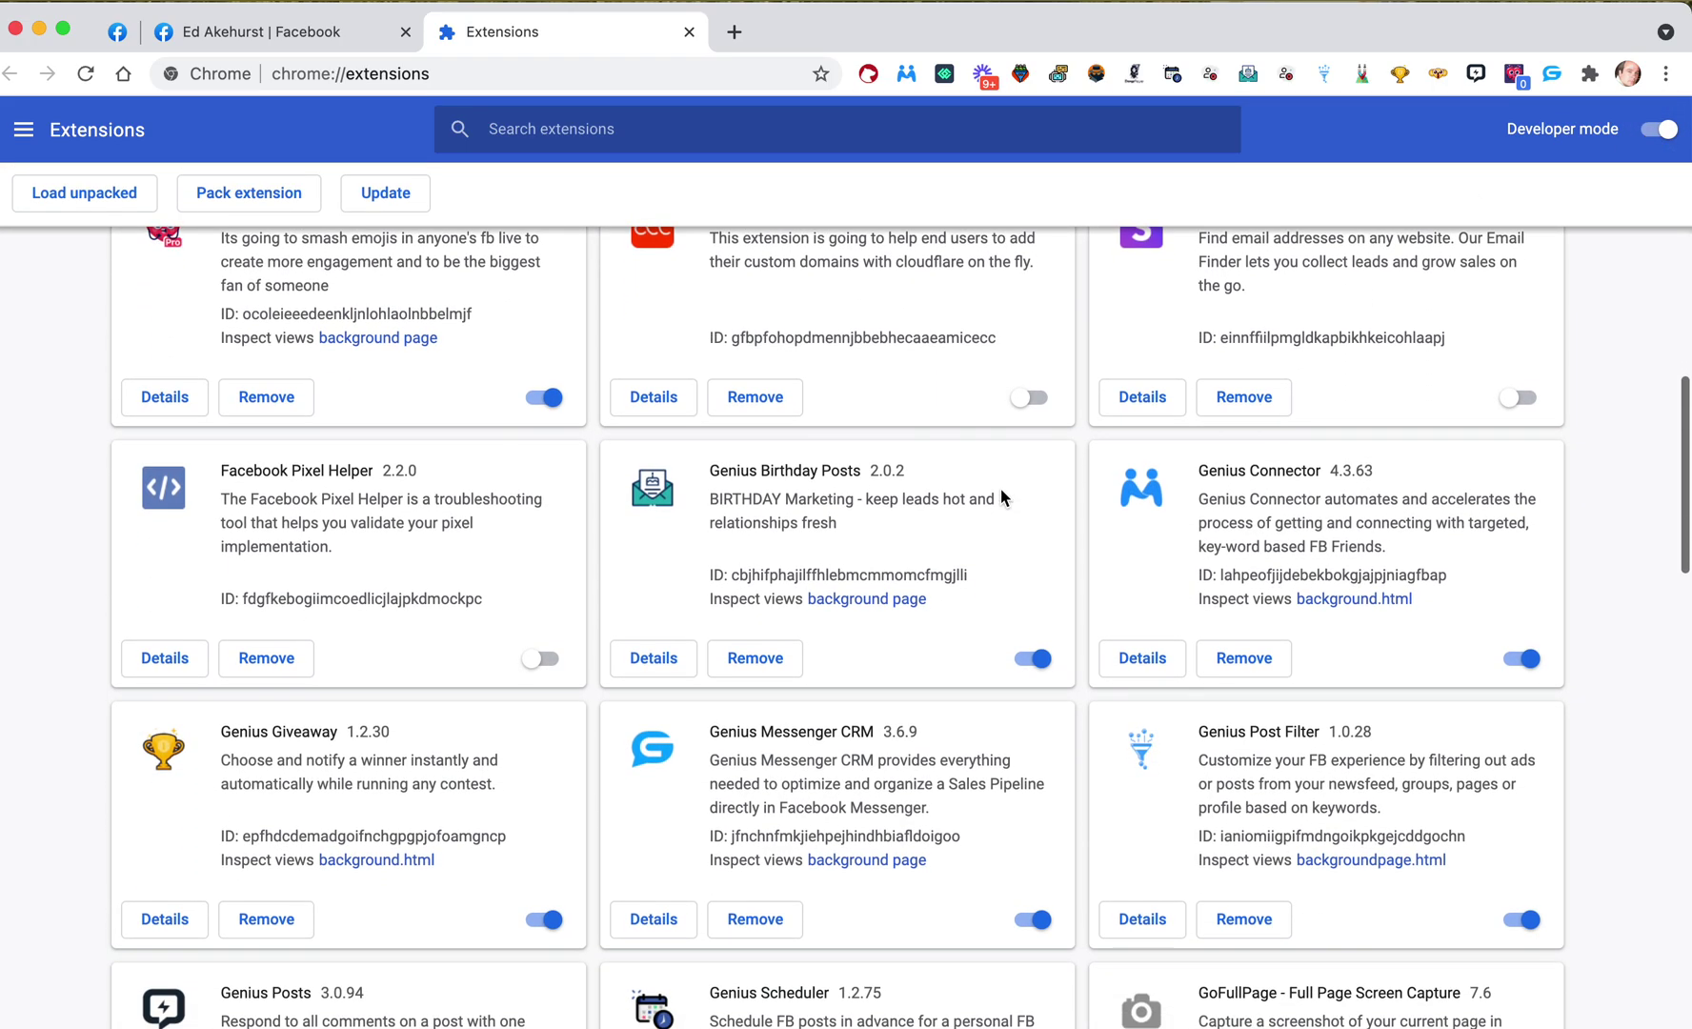
{"action": "scroll", "coordinate": [1000, 490], "scroll_direction": "down", "scroll_amount": 3}
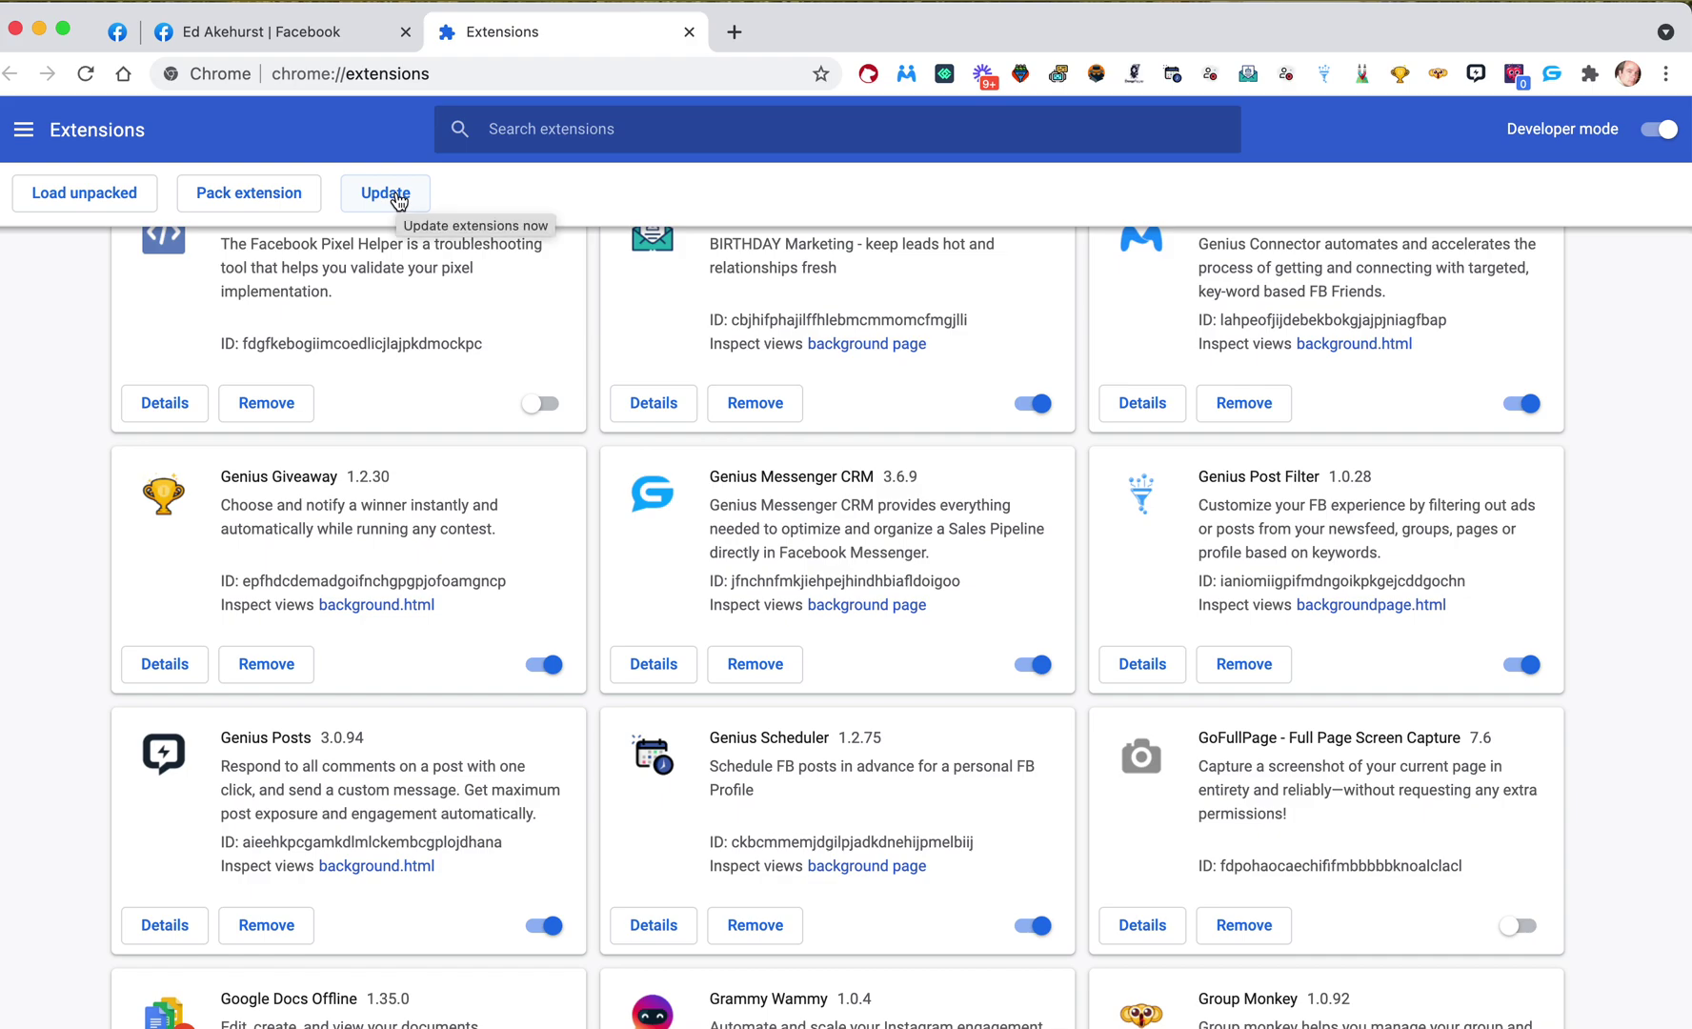
{"action": "left_click", "coordinate": [688, 32]}
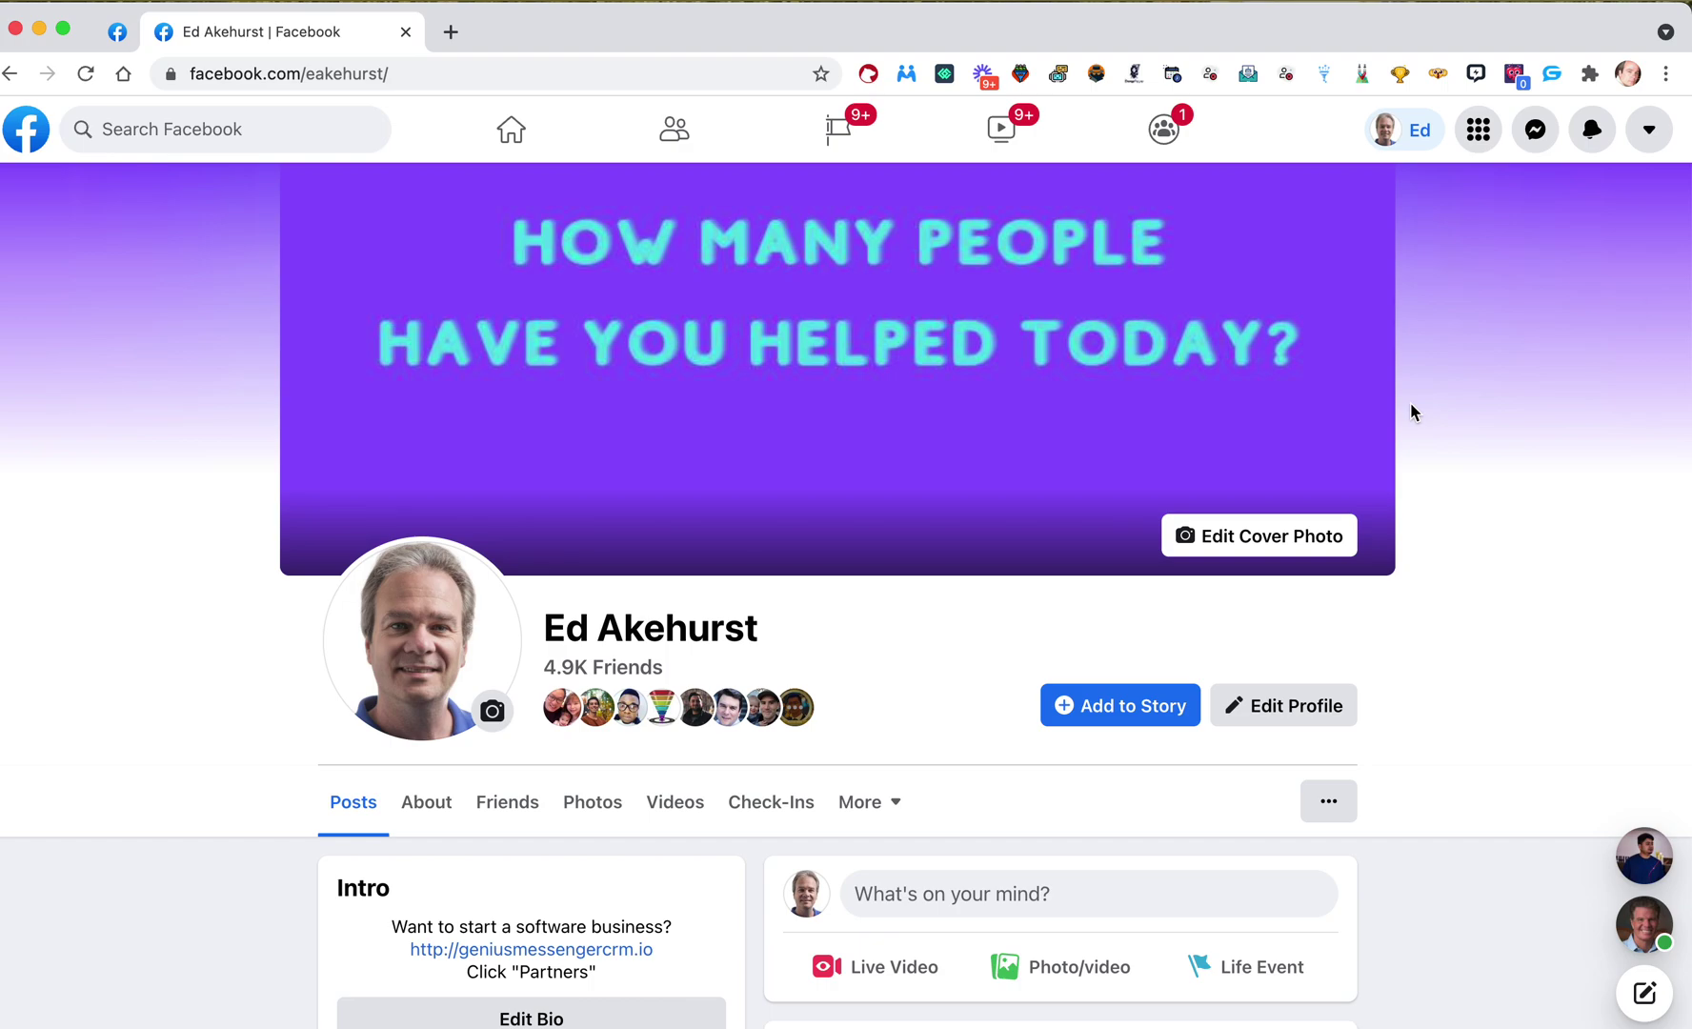
Open the messages dashboard of the Genius Messenger CRM extension and display its friends list
{"action": "scroll", "coordinate": [1411, 412], "scroll_direction": "down", "scroll_amount": 2}
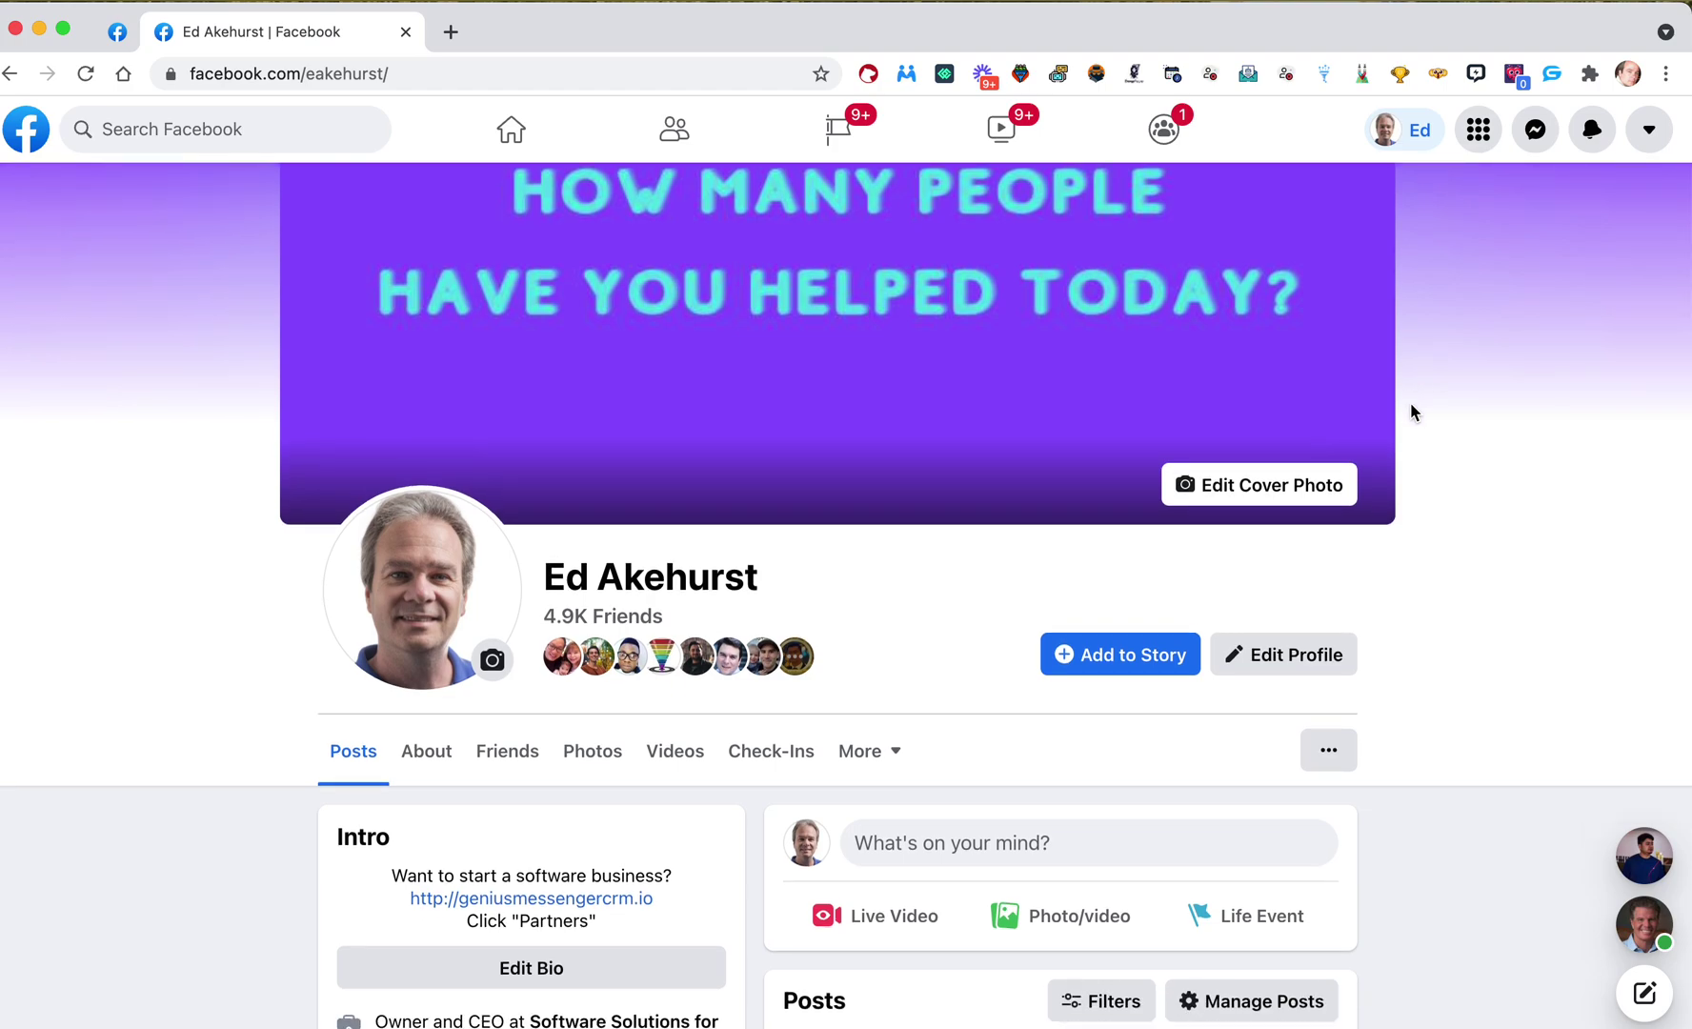
{"action": "scroll", "coordinate": [1411, 412], "scroll_direction": "down", "scroll_amount": 3}
{"action": "scroll", "coordinate": [1411, 412], "scroll_direction": "up", "scroll_amount": 2}
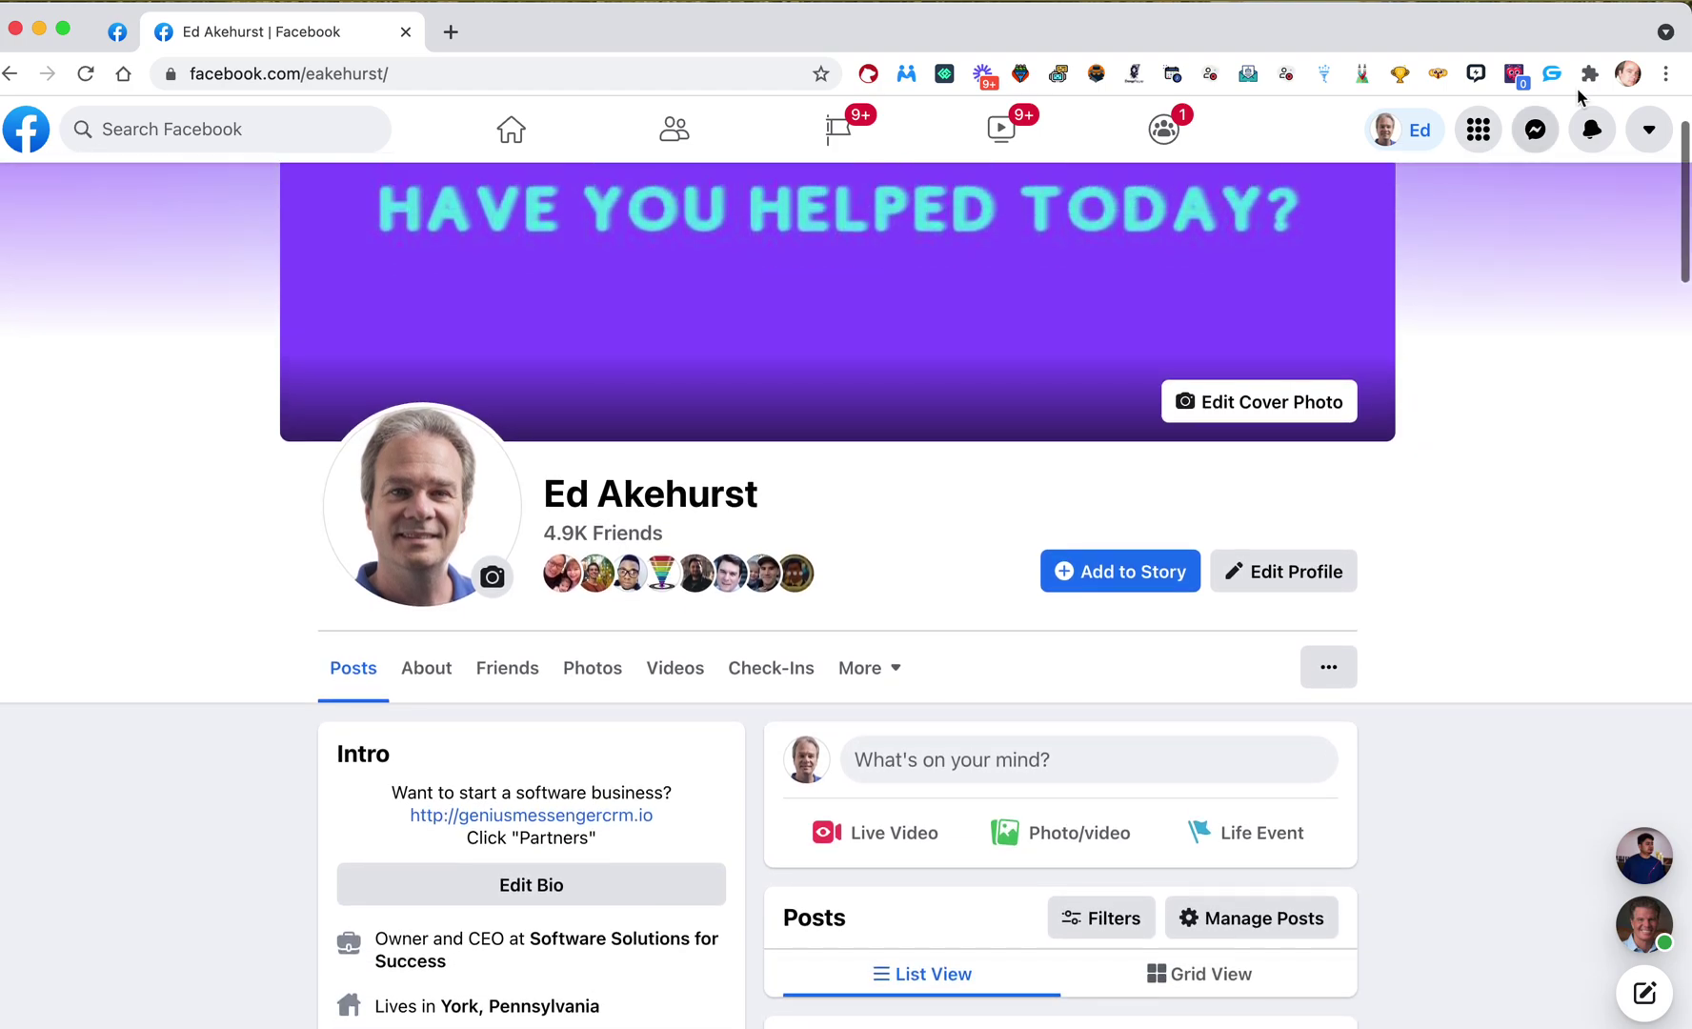
{"action": "left_click", "coordinate": [1551, 75]}
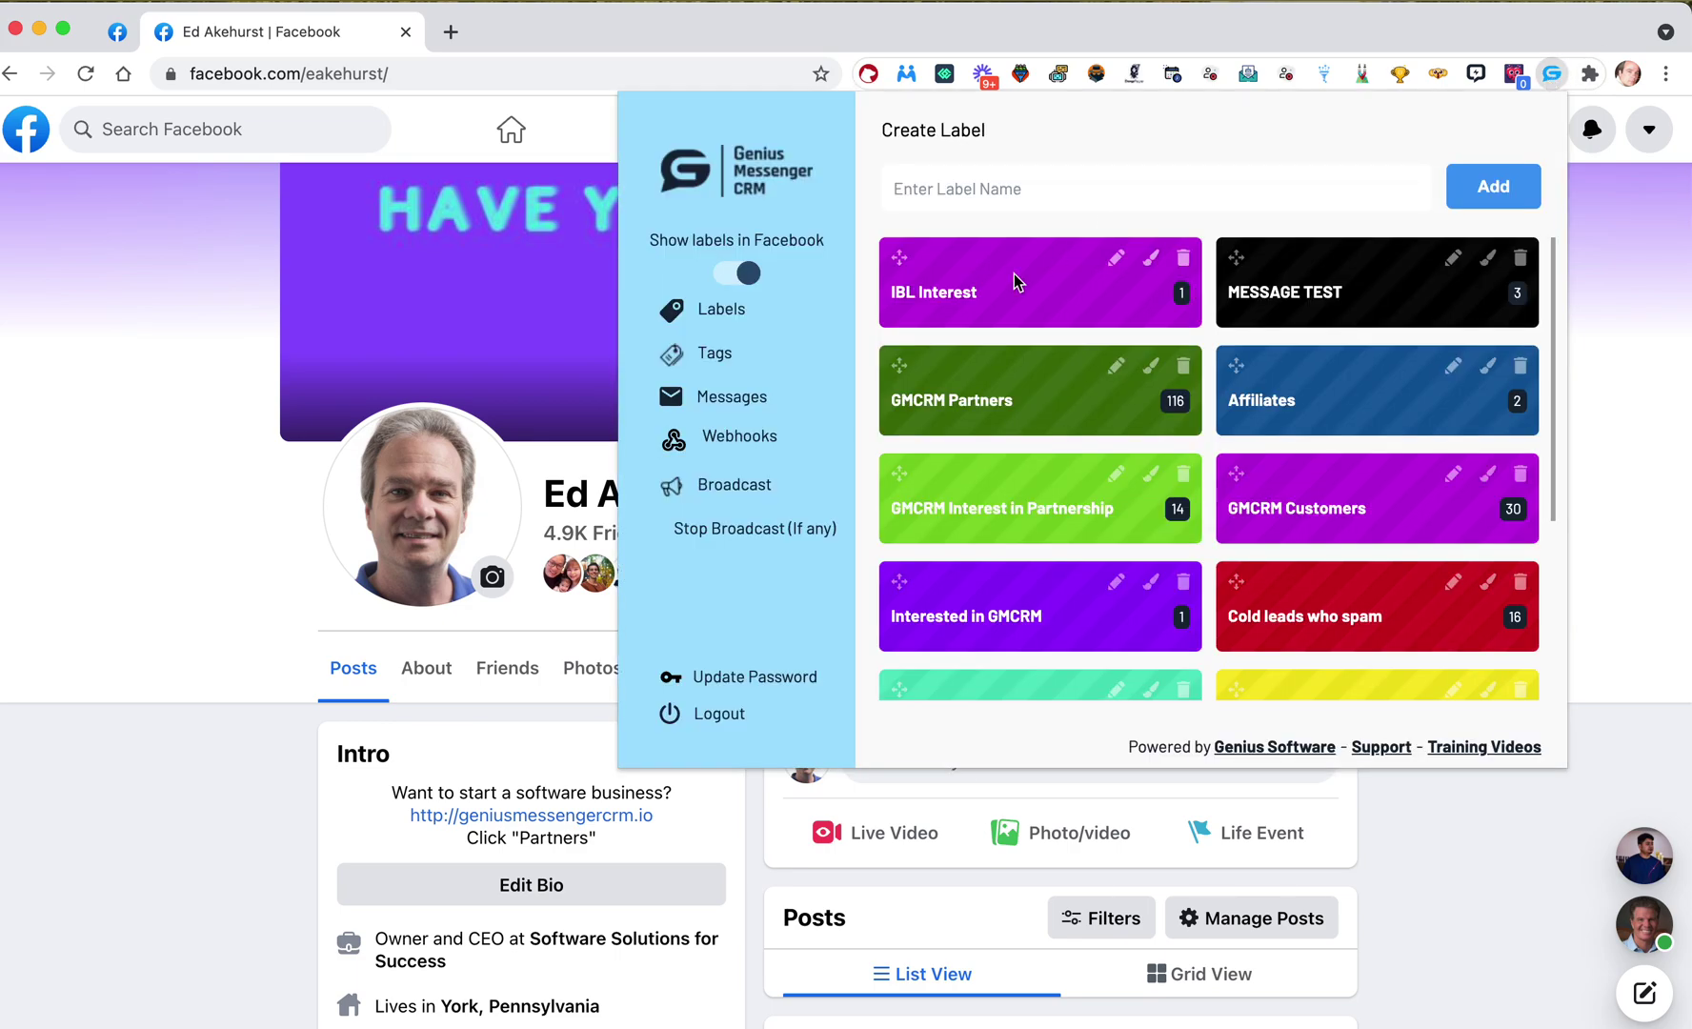
{"action": "left_click", "coordinate": [710, 398]}
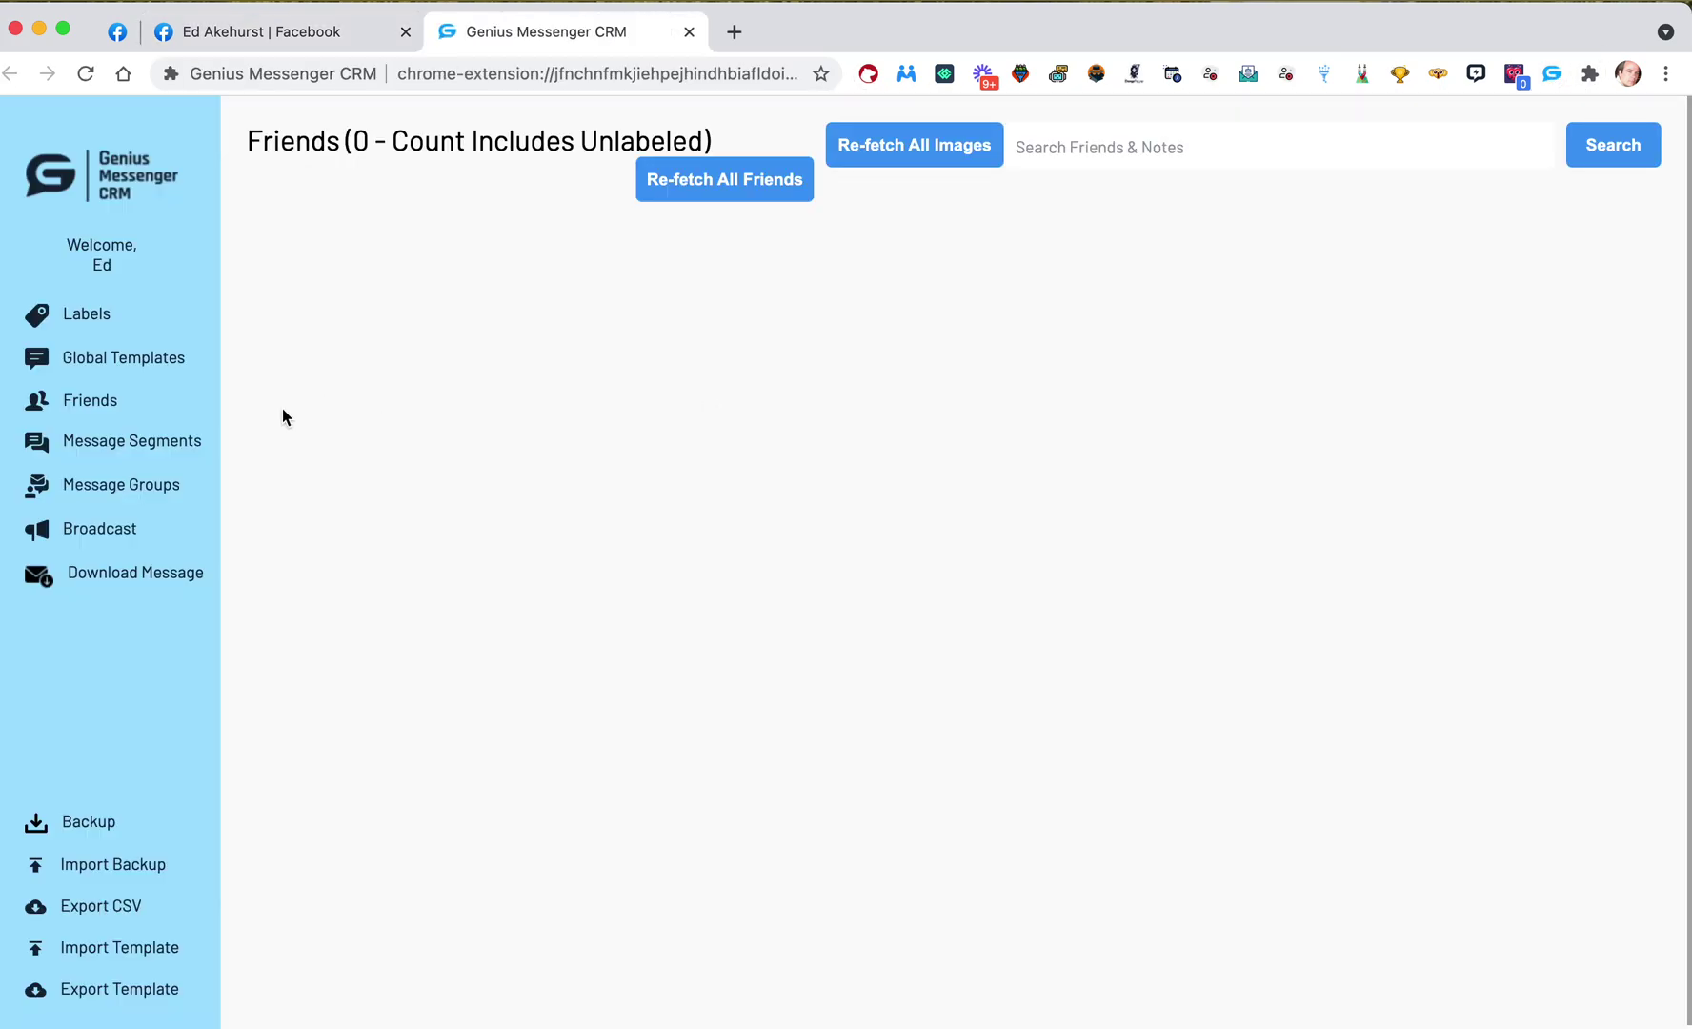
{"action": "left_click", "coordinate": [91, 402]}
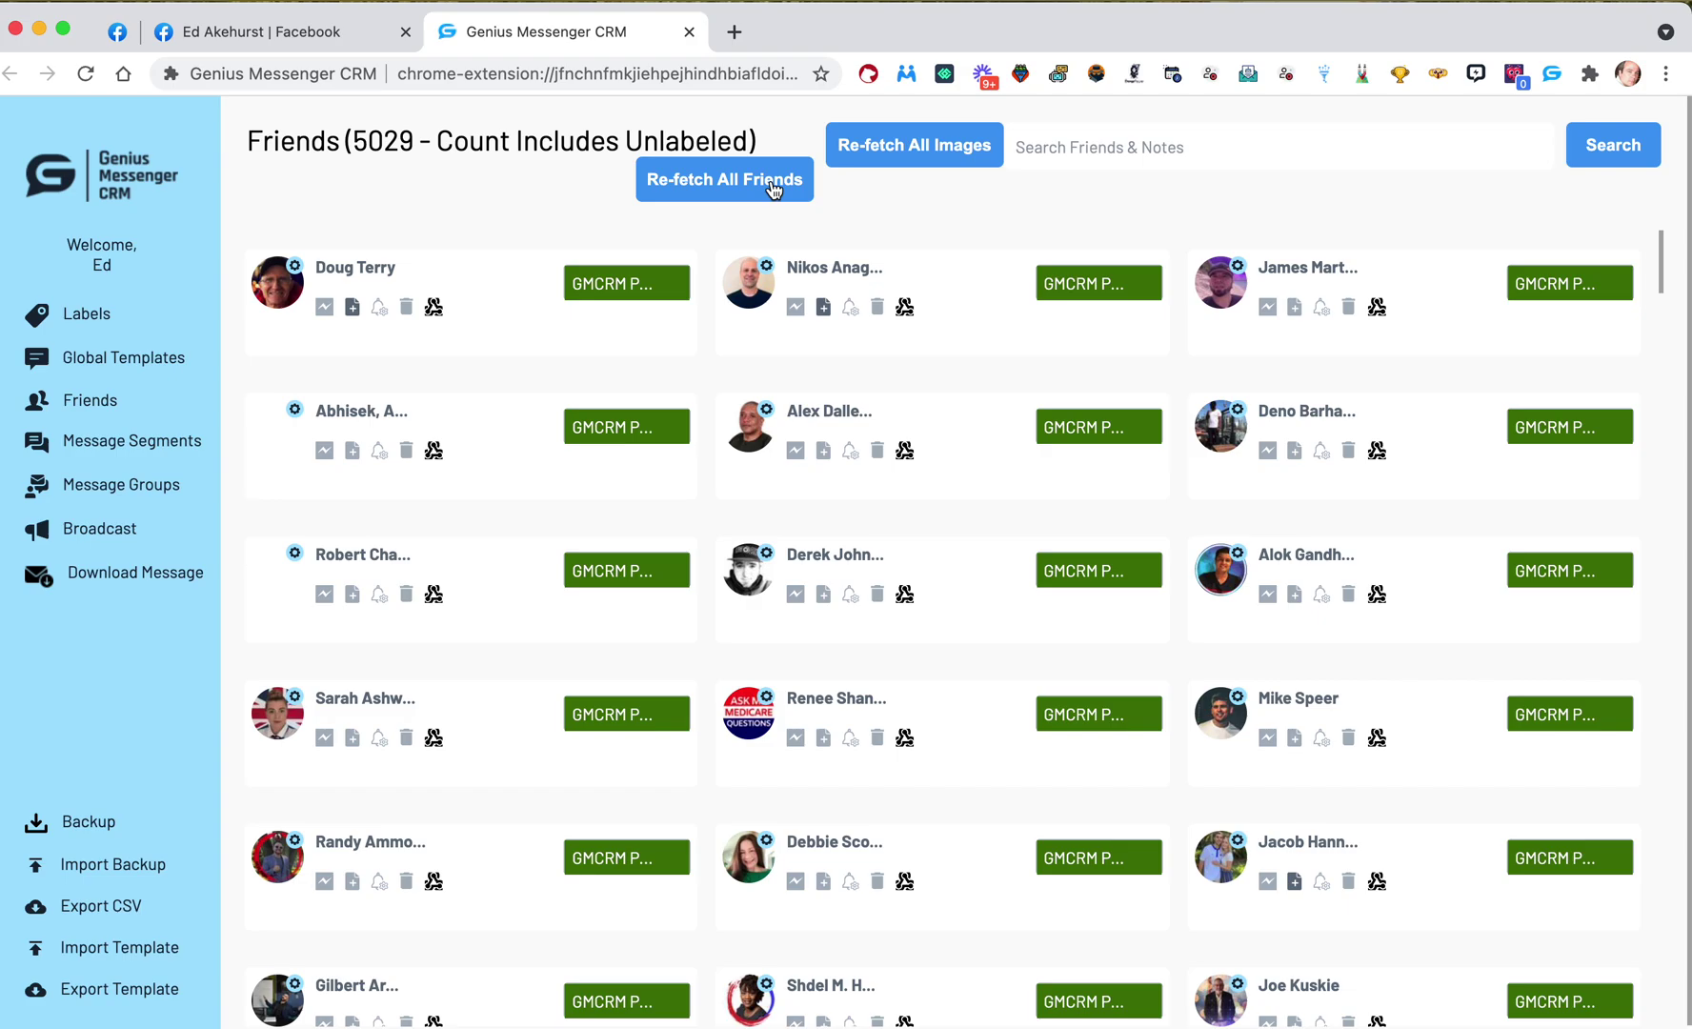
Look through the labelled friends in the CRM list and examine the total friend count in the heading
{"action": "scroll", "coordinate": [783, 305], "scroll_direction": "down", "scroll_amount": 15}
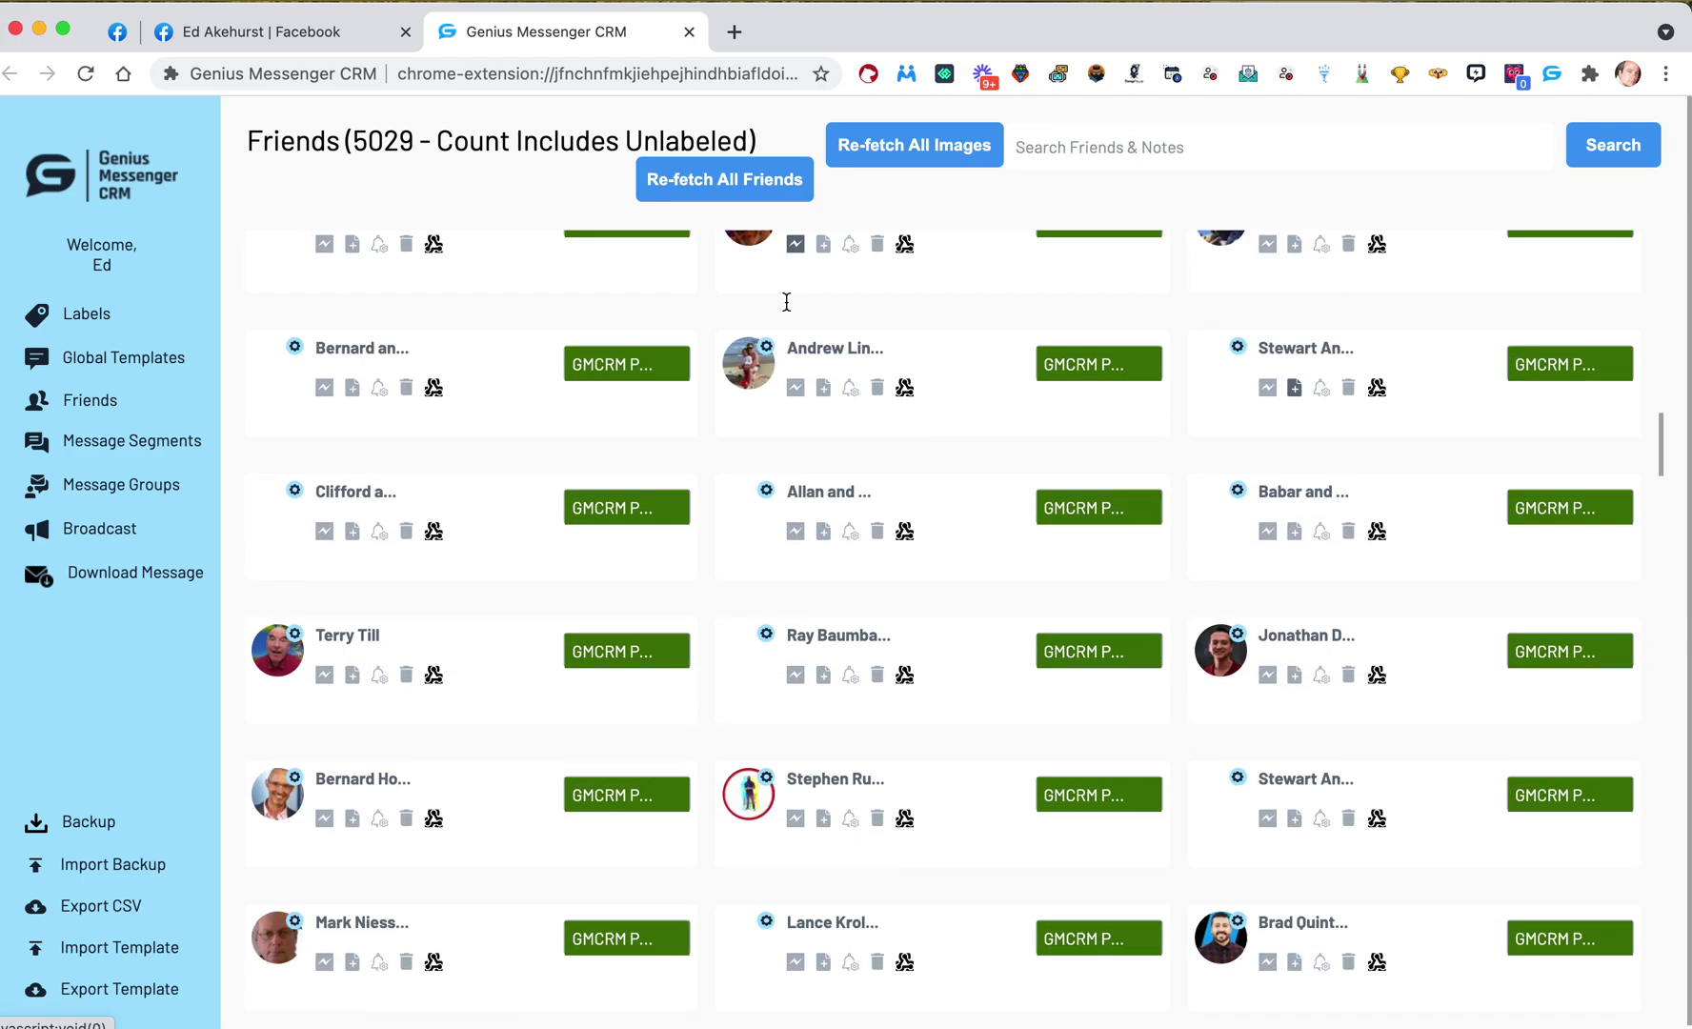
{"action": "scroll", "coordinate": [787, 302], "scroll_direction": "down", "scroll_amount": 15}
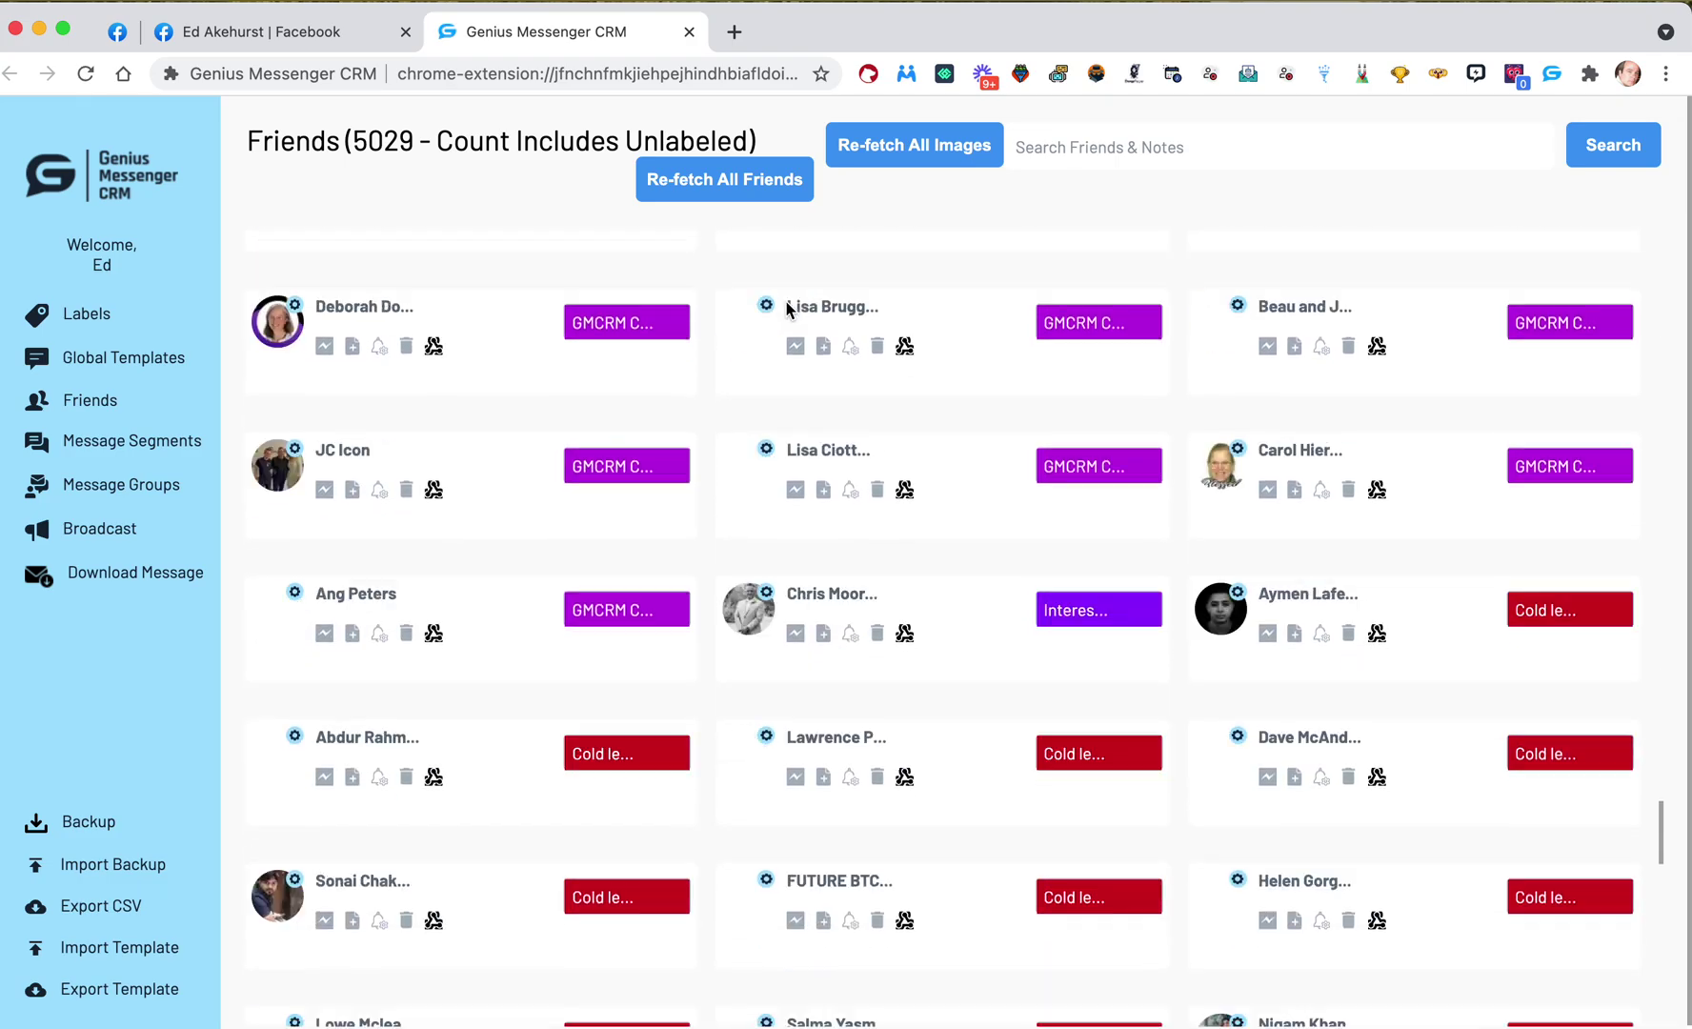
{"action": "scroll", "coordinate": [787, 305], "scroll_direction": "down", "scroll_amount": 10}
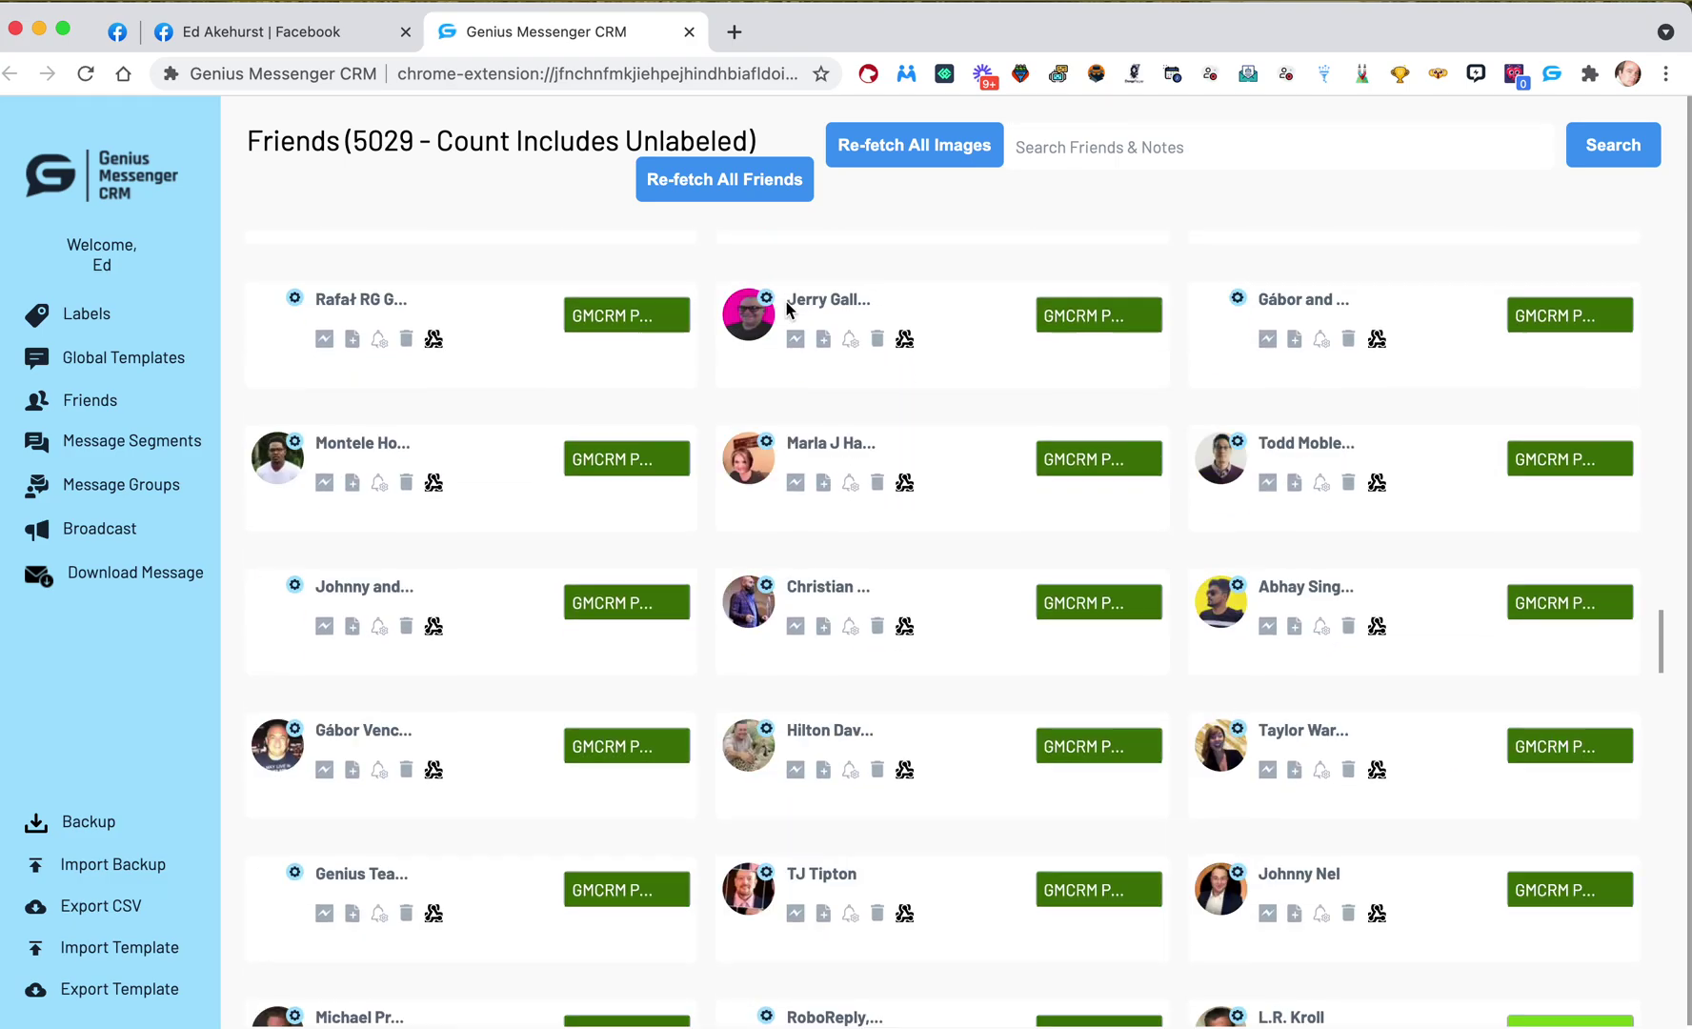
{"action": "scroll", "coordinate": [787, 305], "scroll_direction": "up", "scroll_amount": 15}
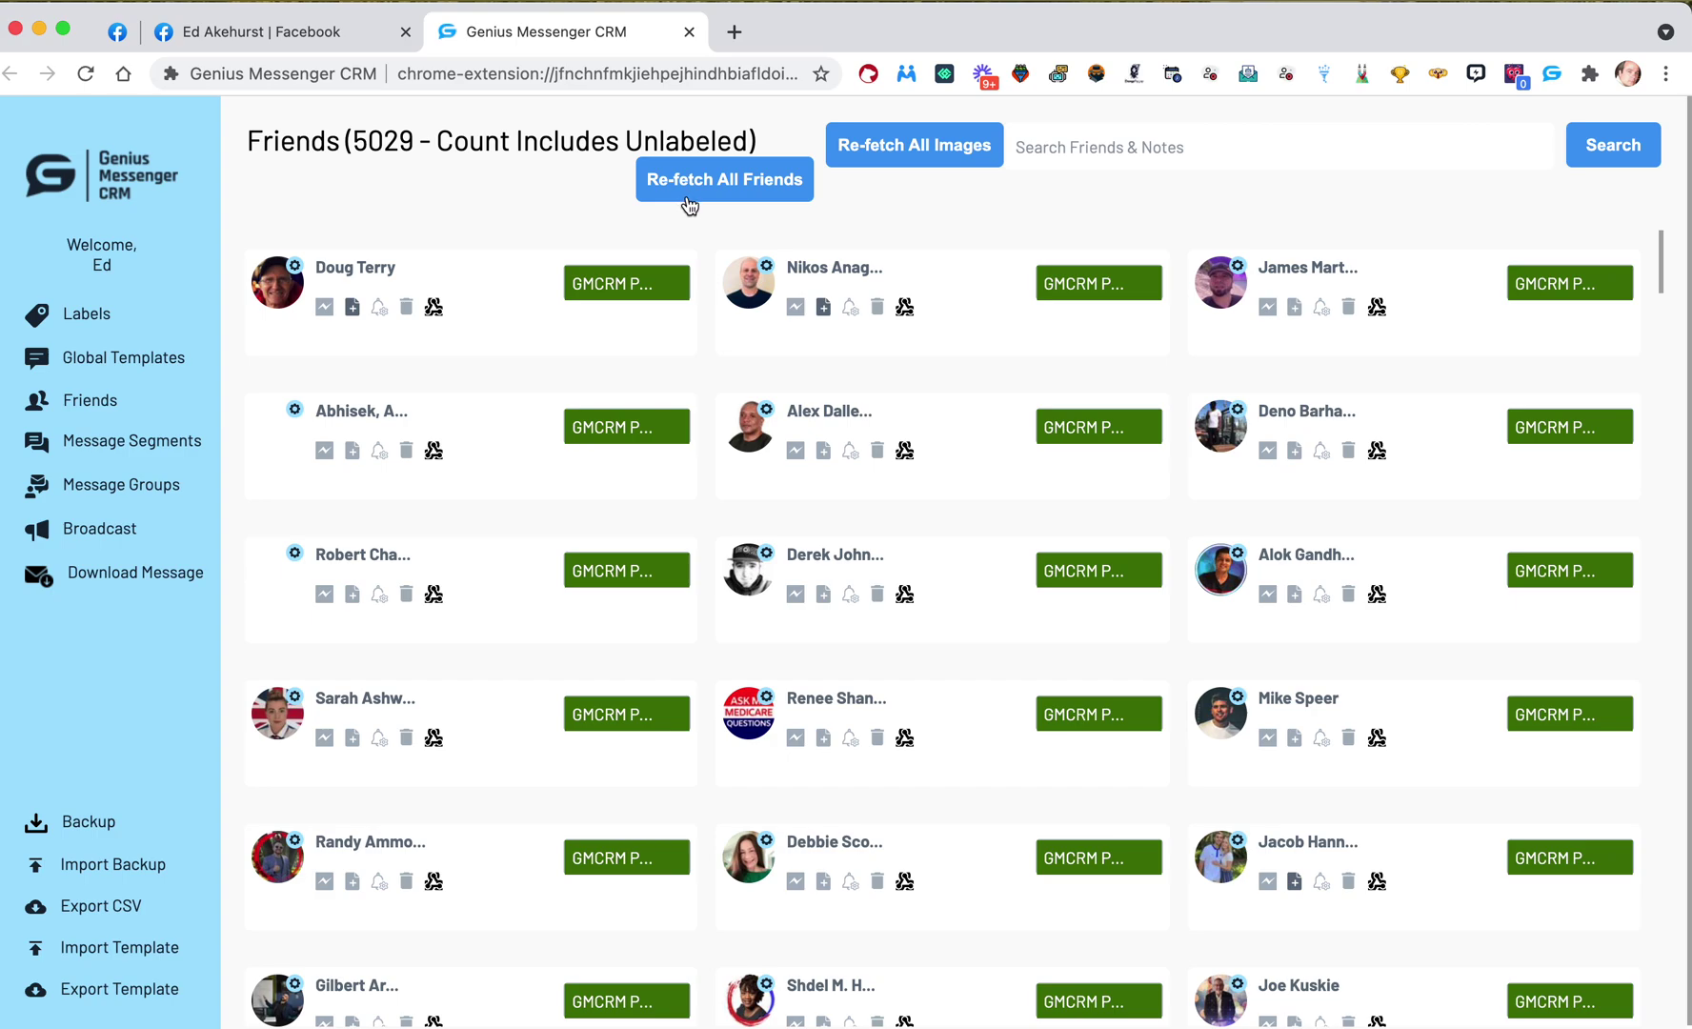
{"action": "left_click_drag", "start_coordinate": [420, 141], "coordinate": [333, 141]}
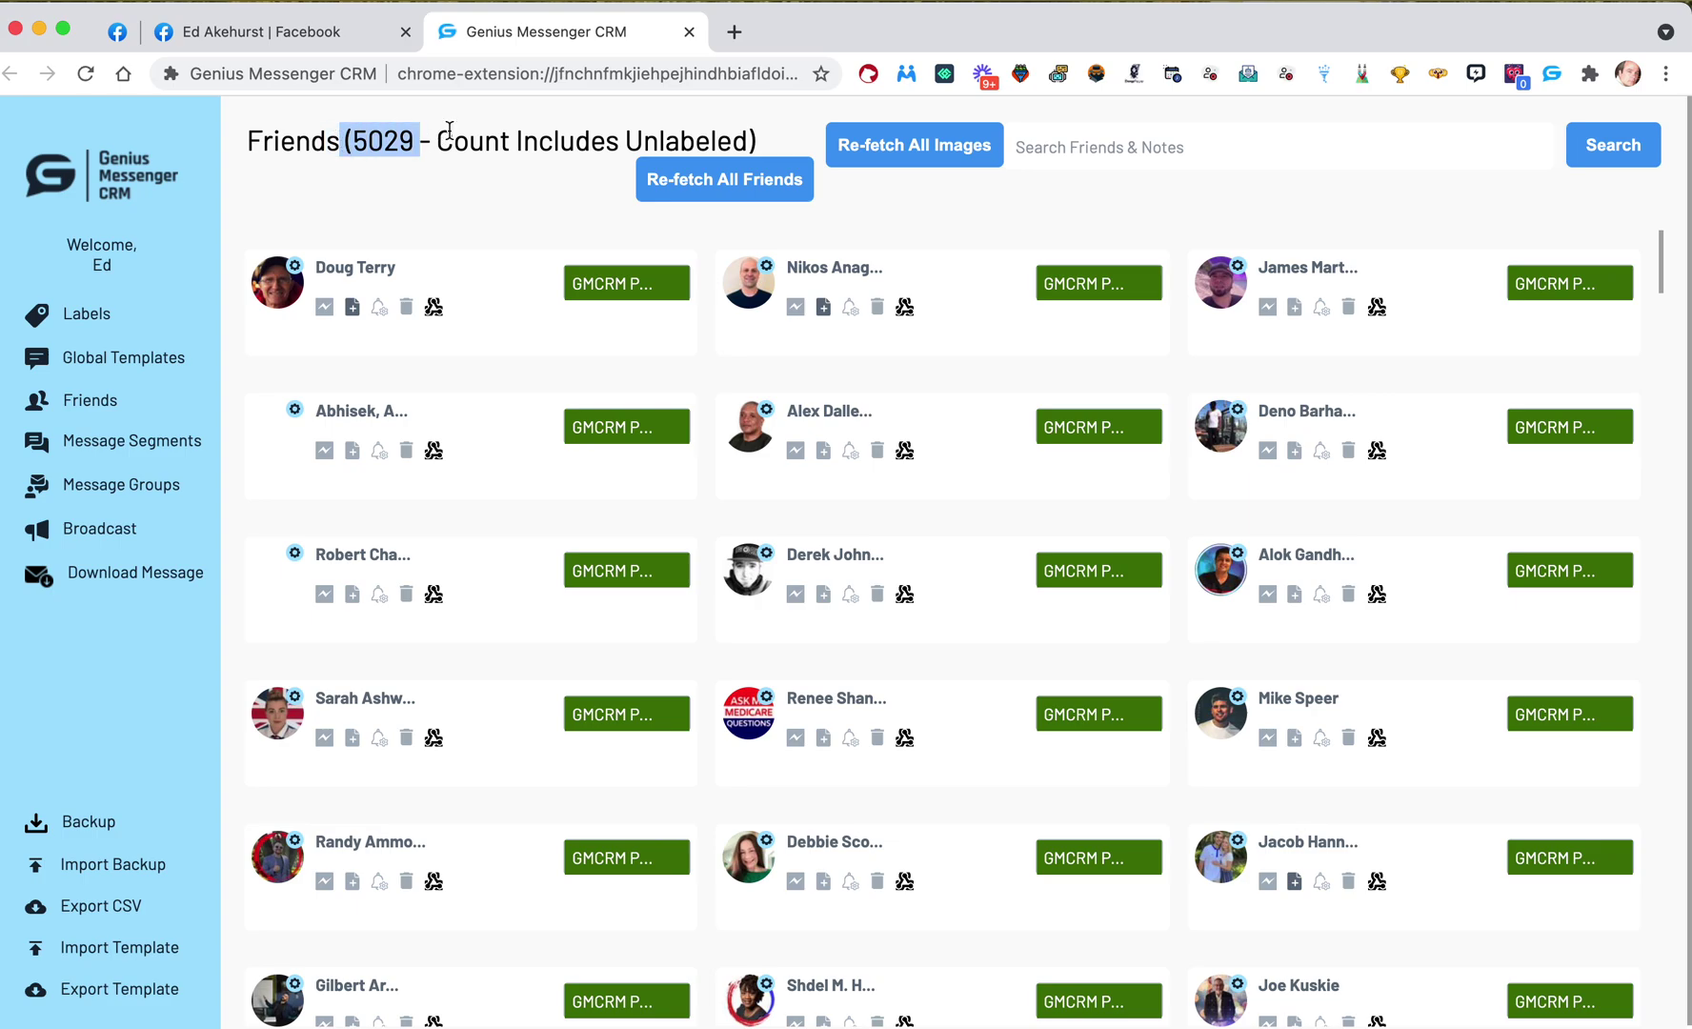
{"action": "left_click", "coordinate": [420, 141]}
{"action": "left_click_drag", "start_coordinate": [425, 141], "coordinate": [386, 141]}
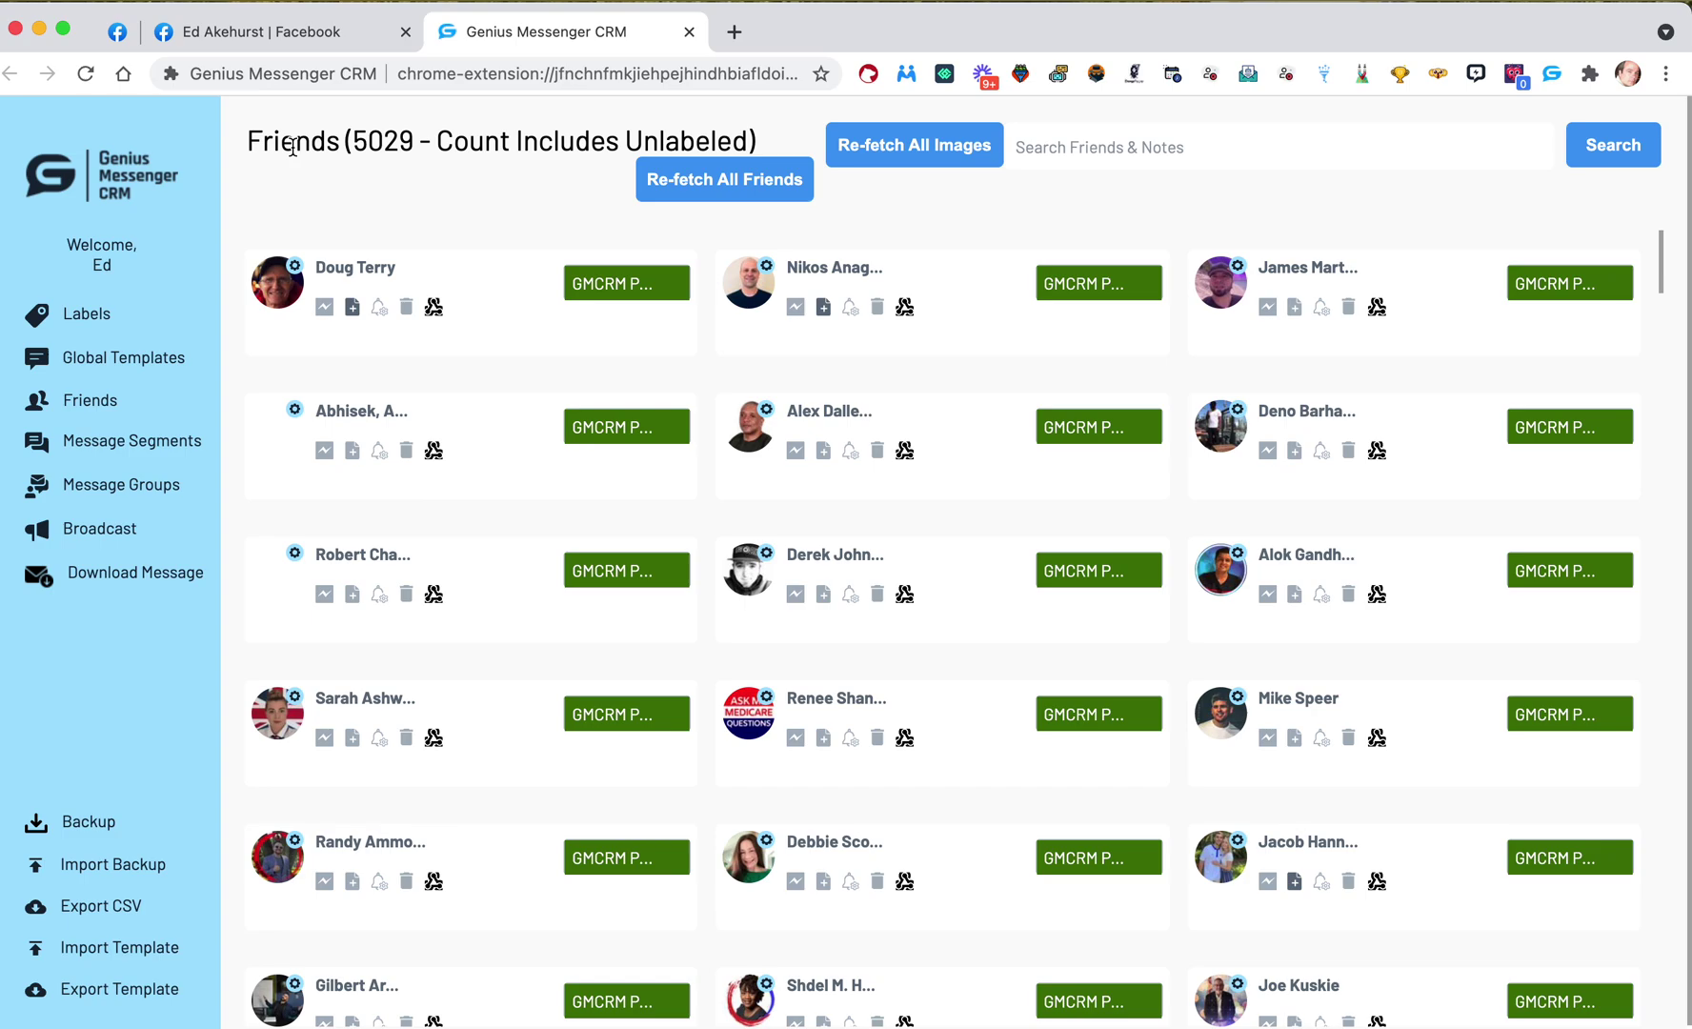
{"action": "triple_click", "coordinate": [292, 143]}
{"action": "left_click", "coordinate": [378, 141]}
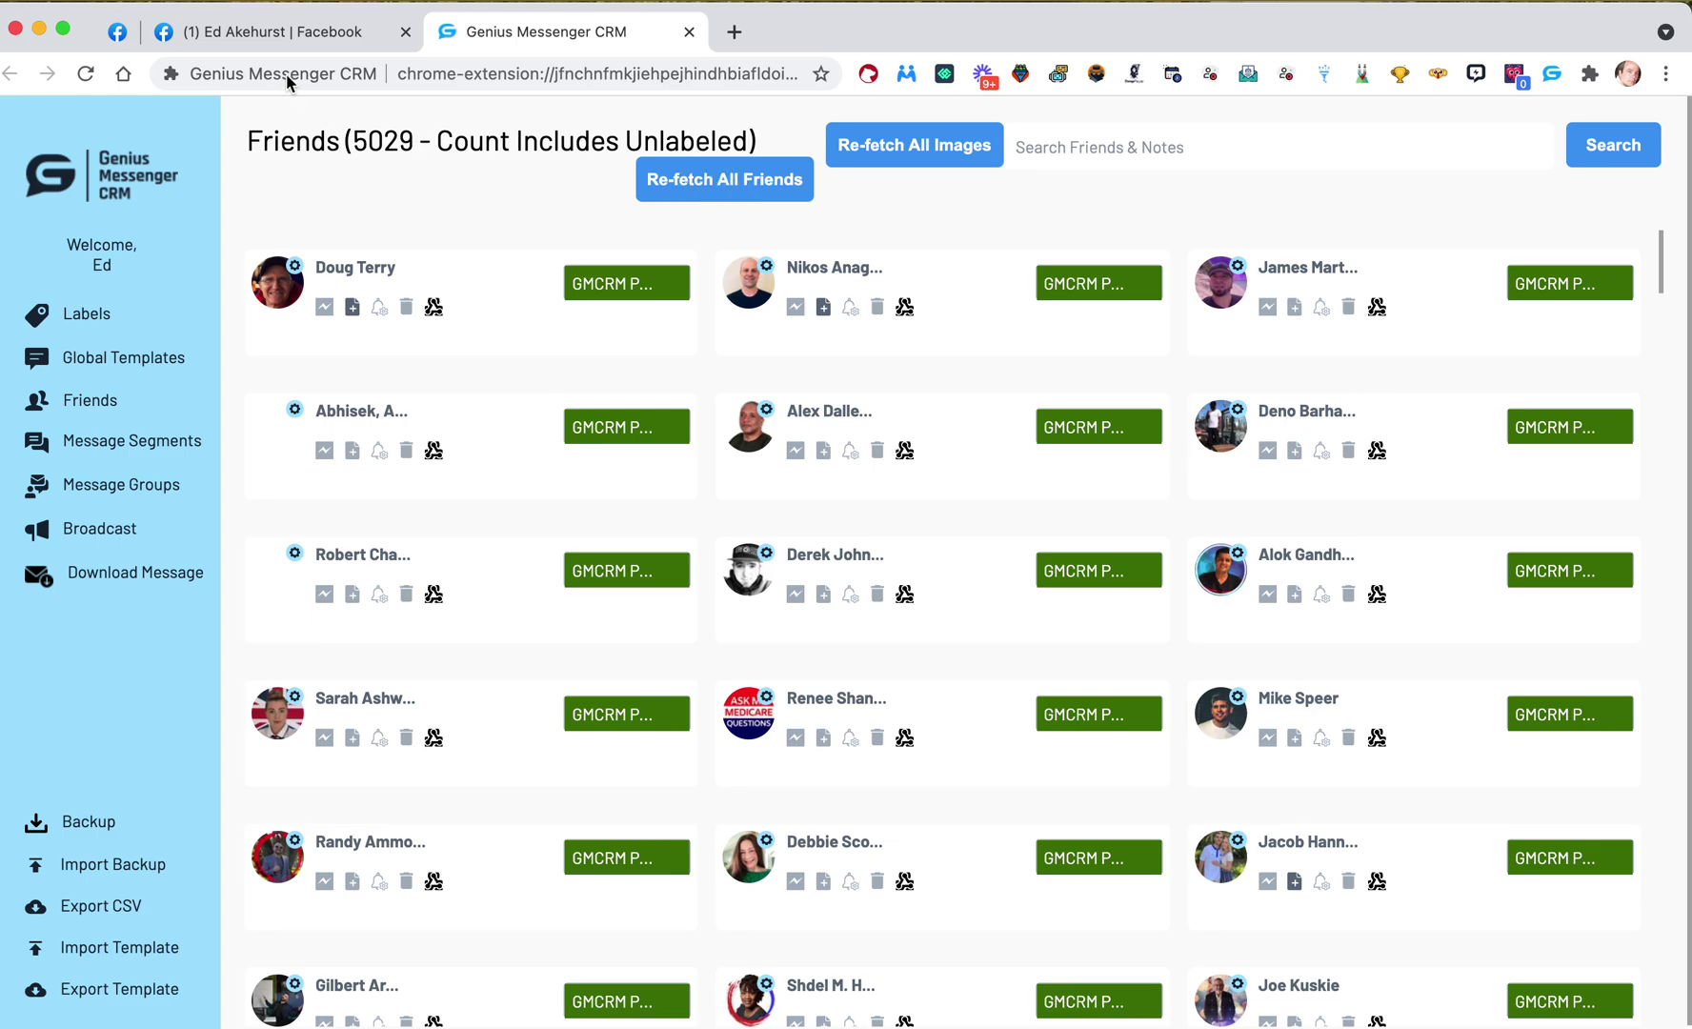
Switch to the Facebook profile, dismiss the new notification and open the profile's friends list
{"action": "left_click", "coordinate": [246, 36]}
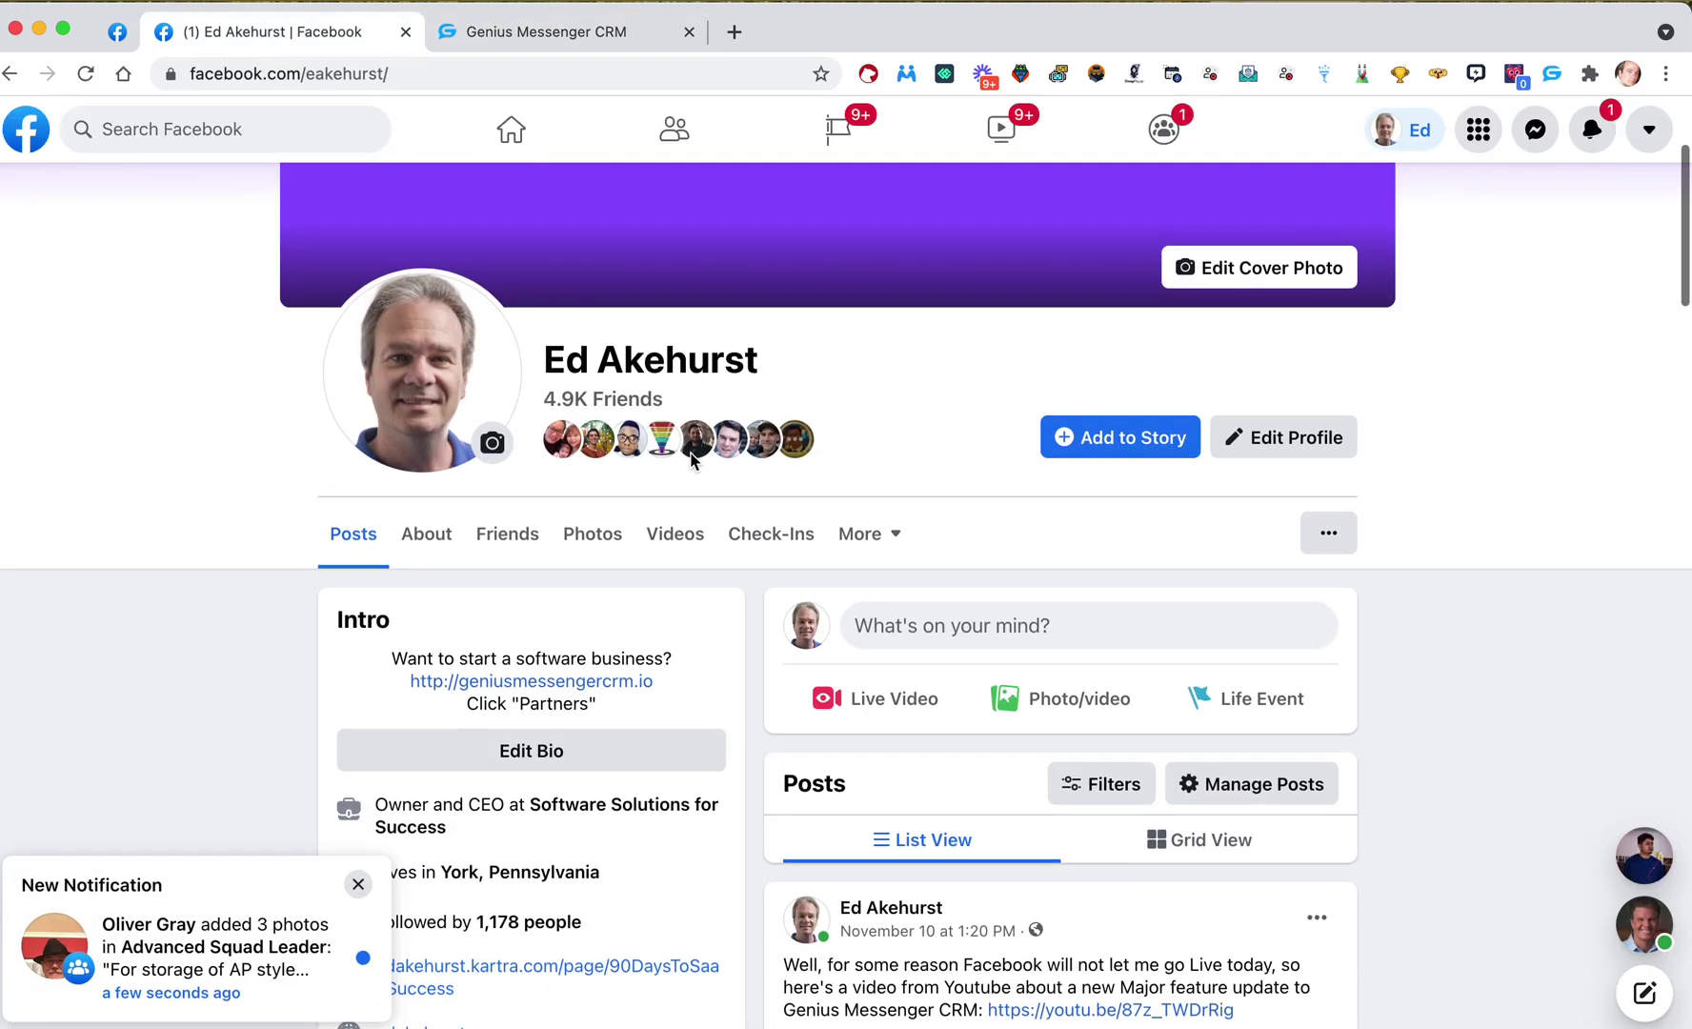
{"action": "left_click", "coordinate": [359, 884]}
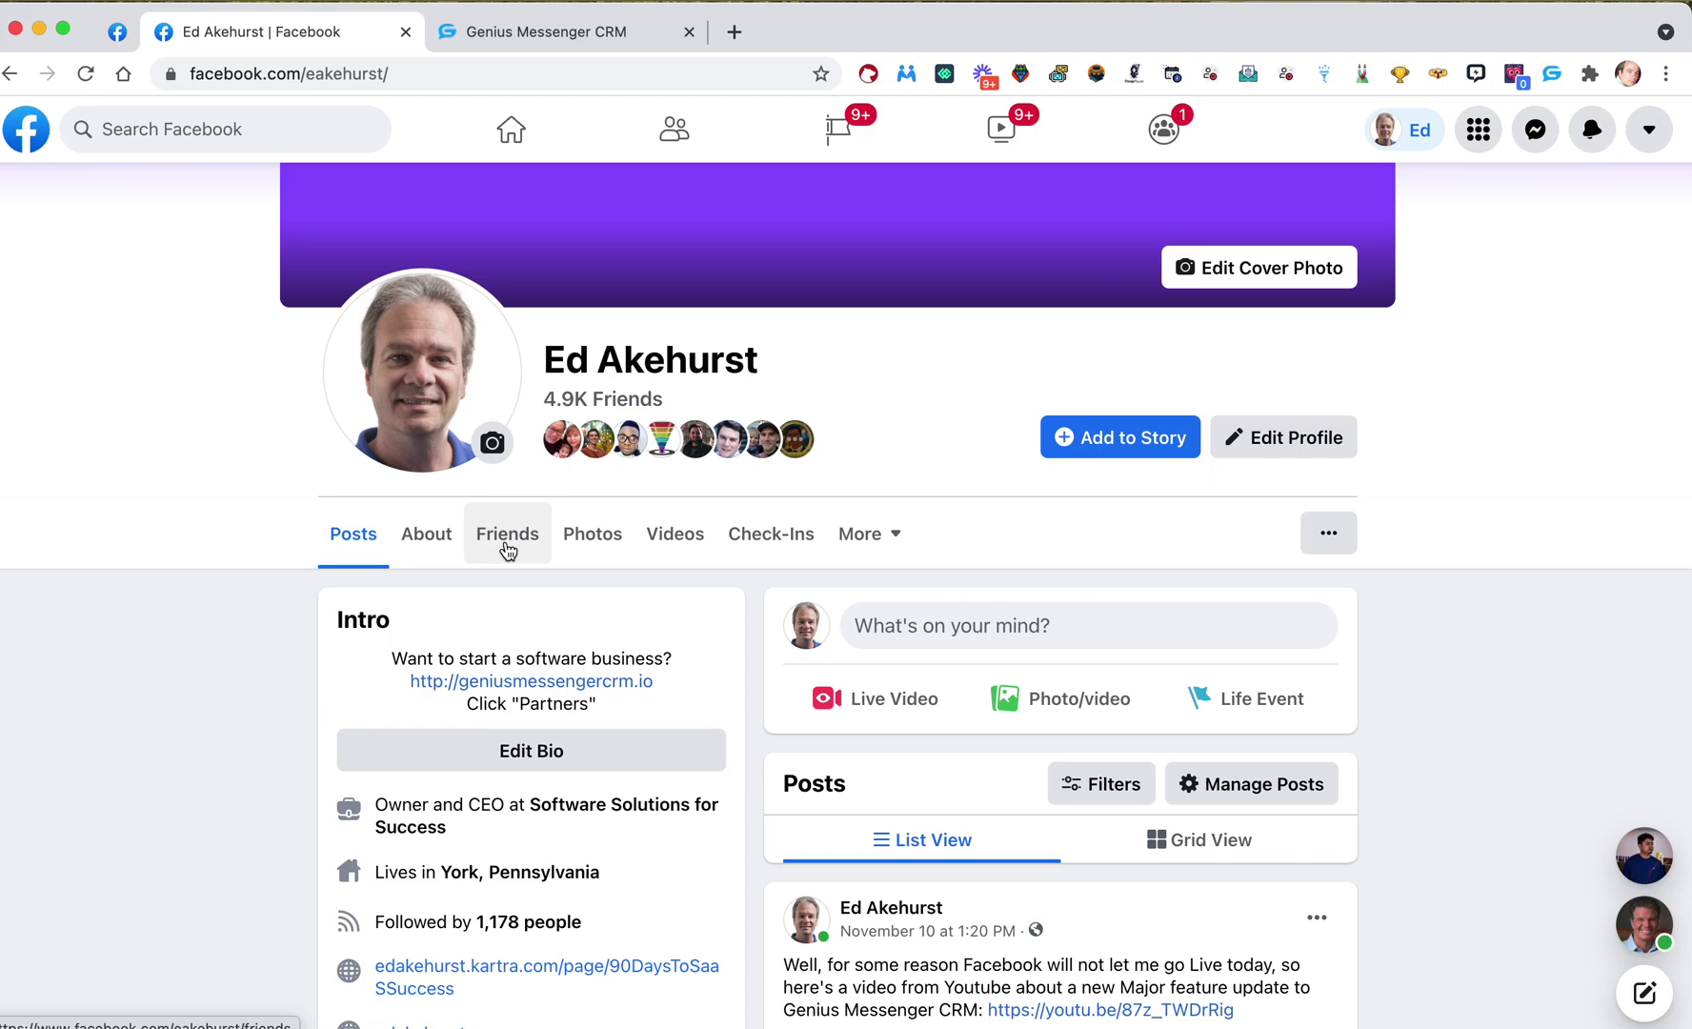
{"action": "scroll", "coordinate": [563, 464], "scroll_direction": "up", "scroll_amount": 1}
{"action": "mouse_move", "coordinate": [563, 466]}
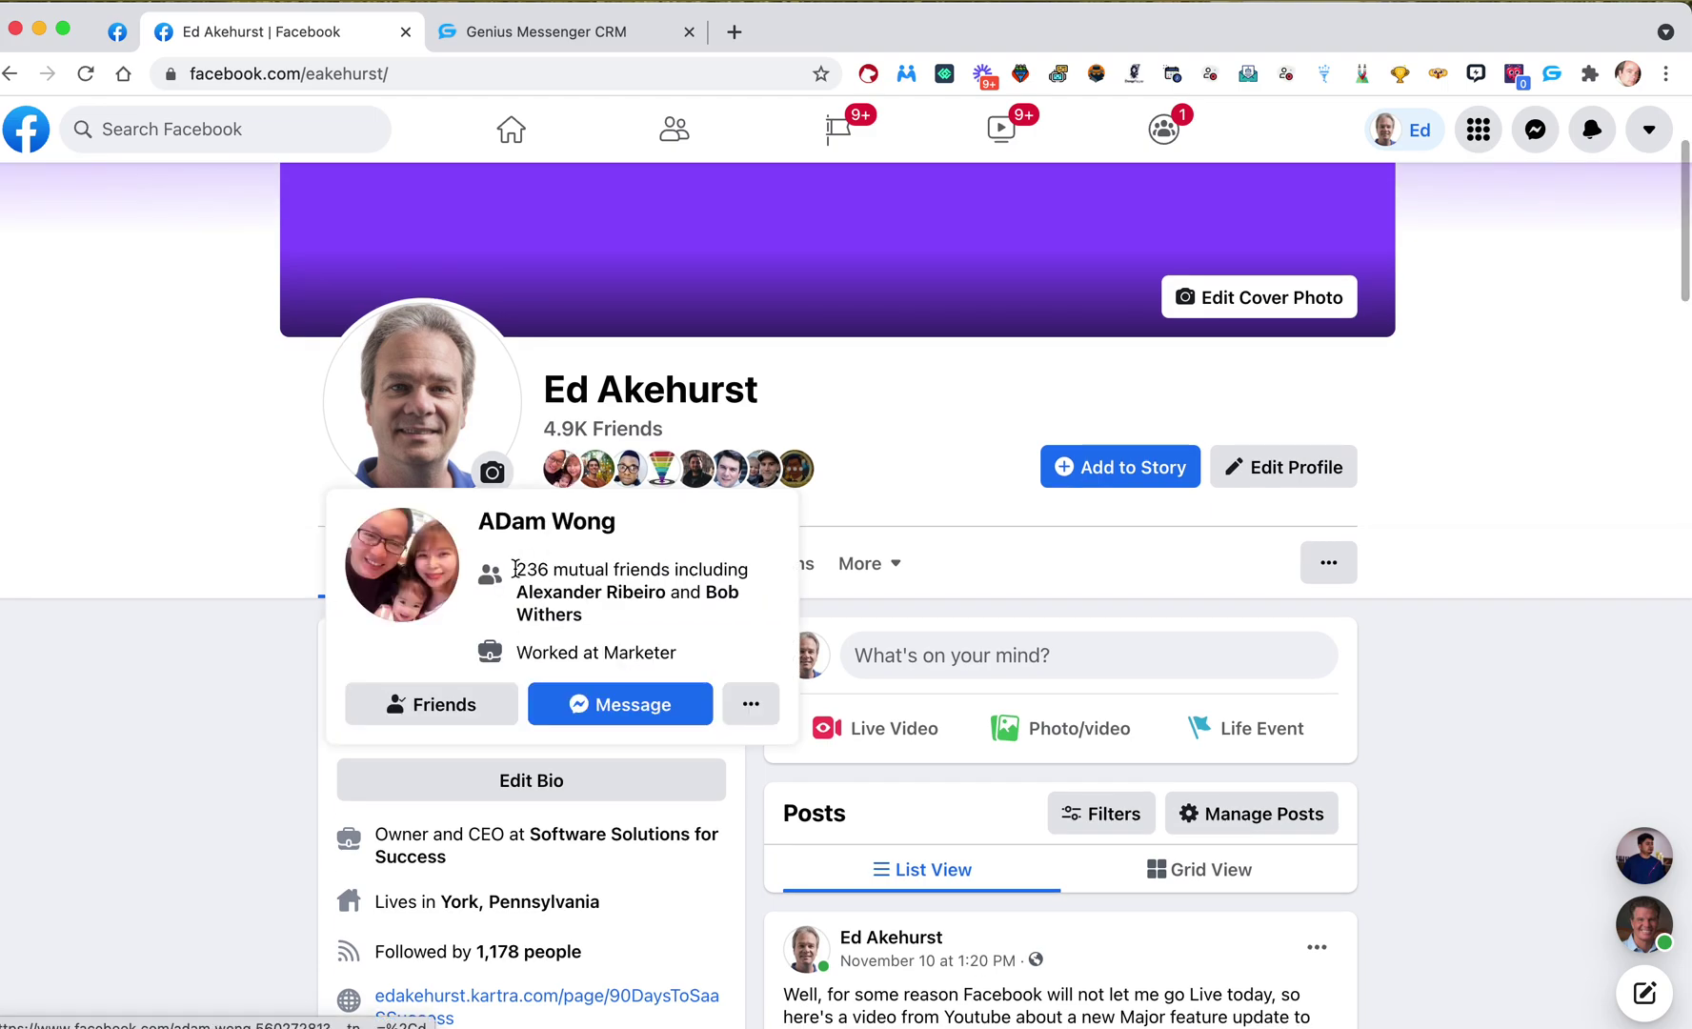
{"action": "left_click", "coordinate": [510, 569]}
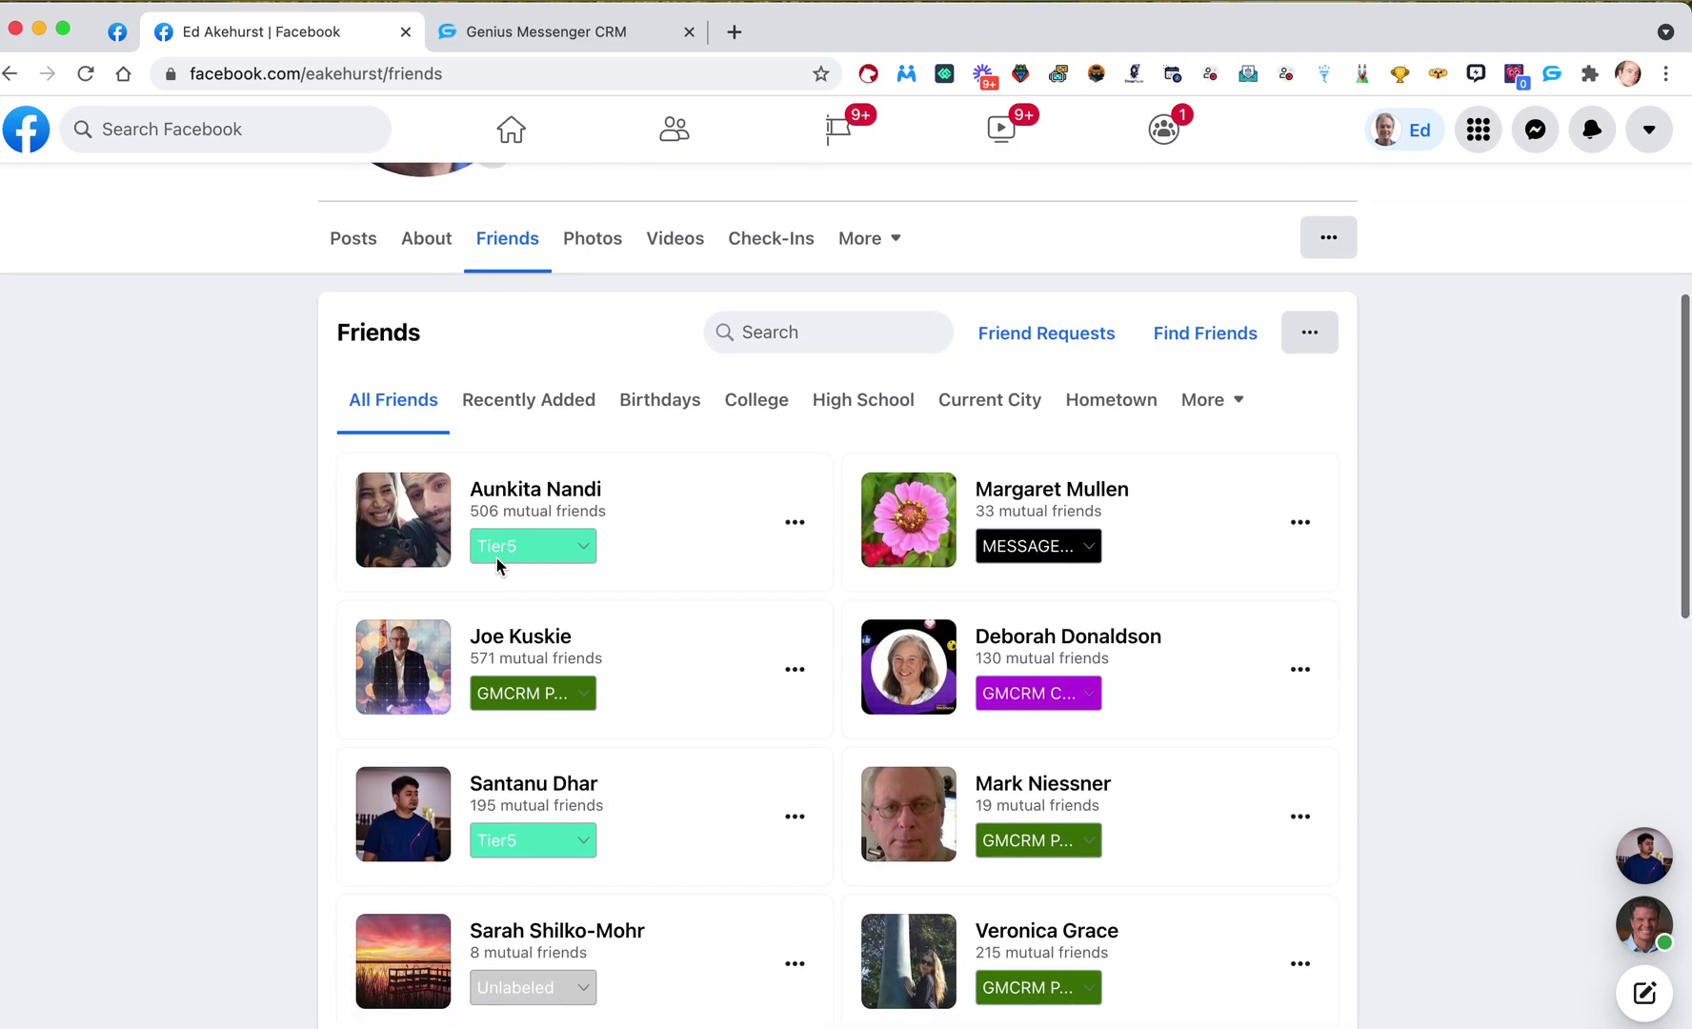
Reload the friends page, review the label beside each friend and inspect the first friend's available label options without choosing one
{"action": "key", "text": "super+r"}
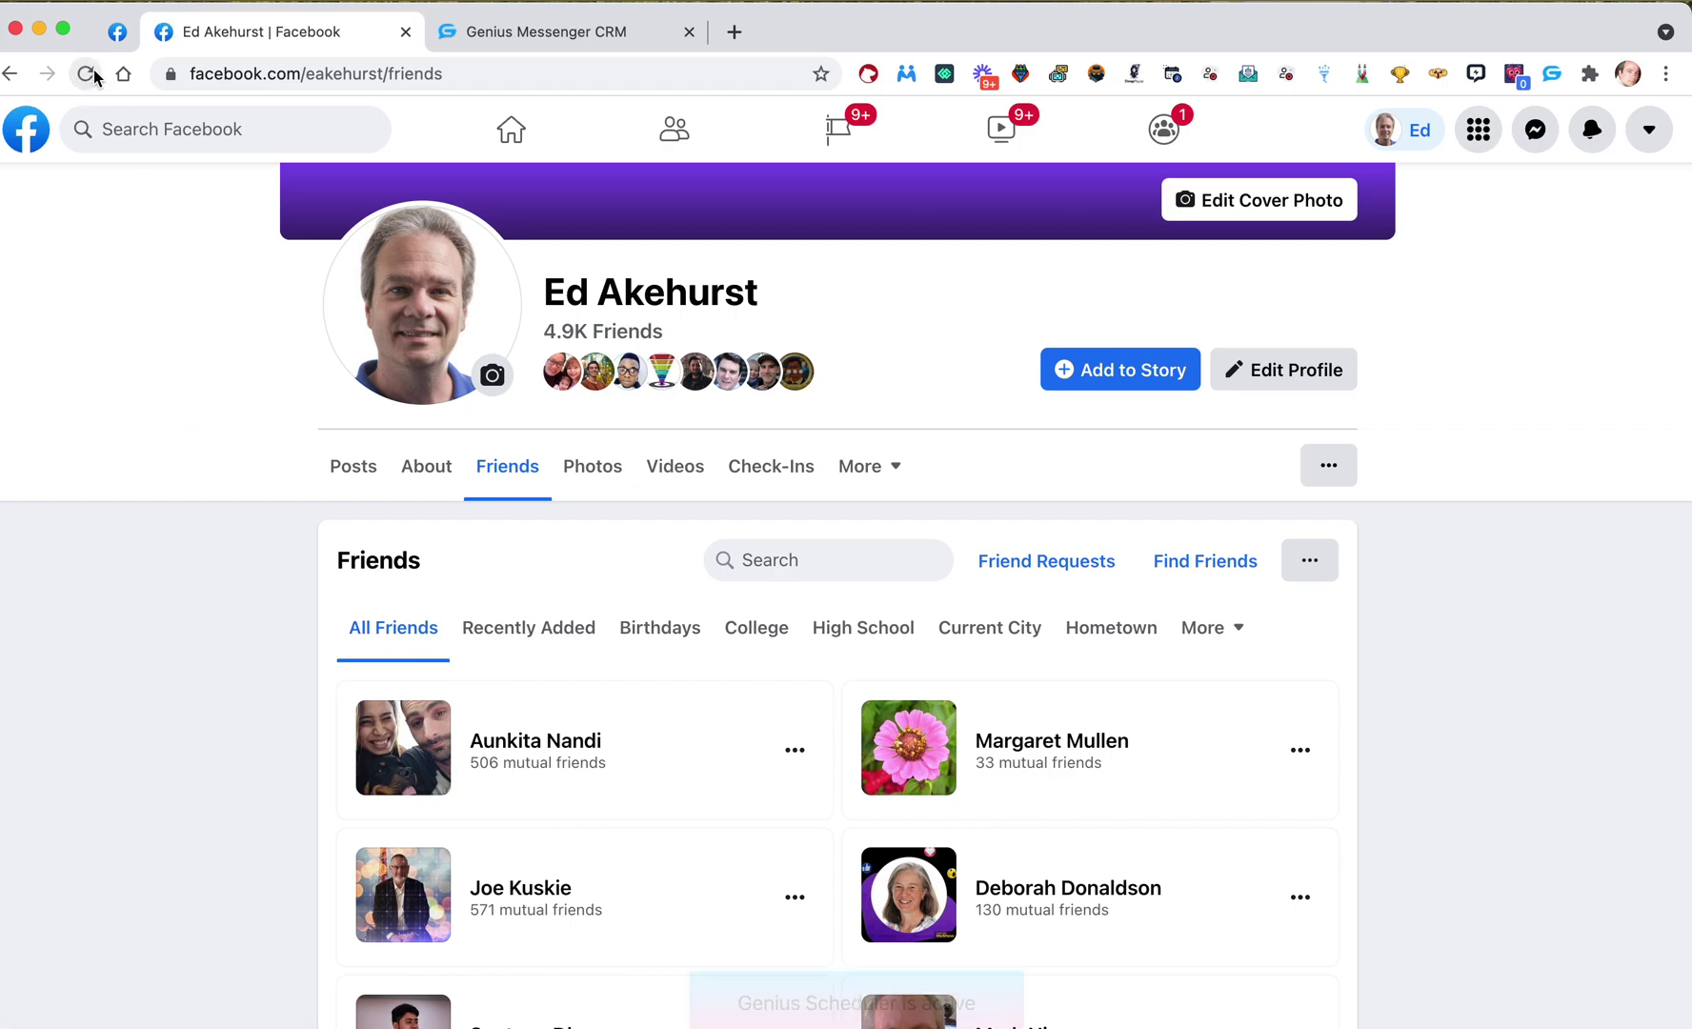
{"action": "scroll", "coordinate": [411, 572], "scroll_direction": "down", "scroll_amount": 5}
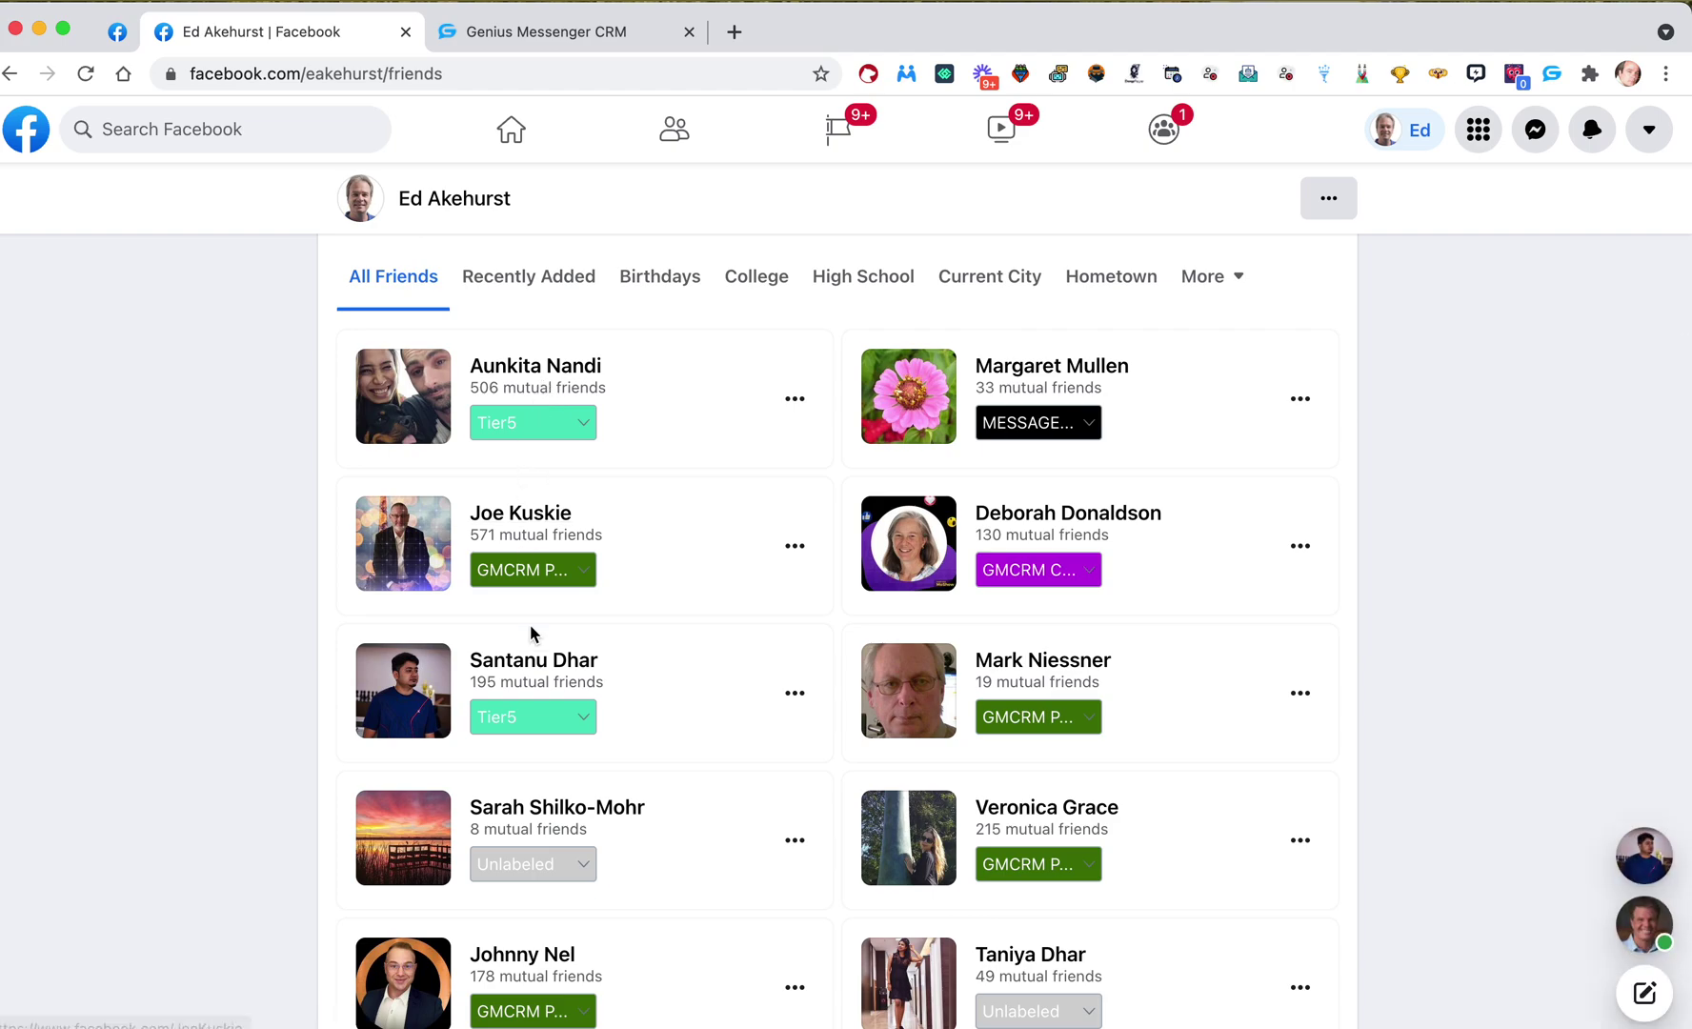
{"action": "scroll", "coordinate": [566, 783], "scroll_direction": "down", "scroll_amount": 2}
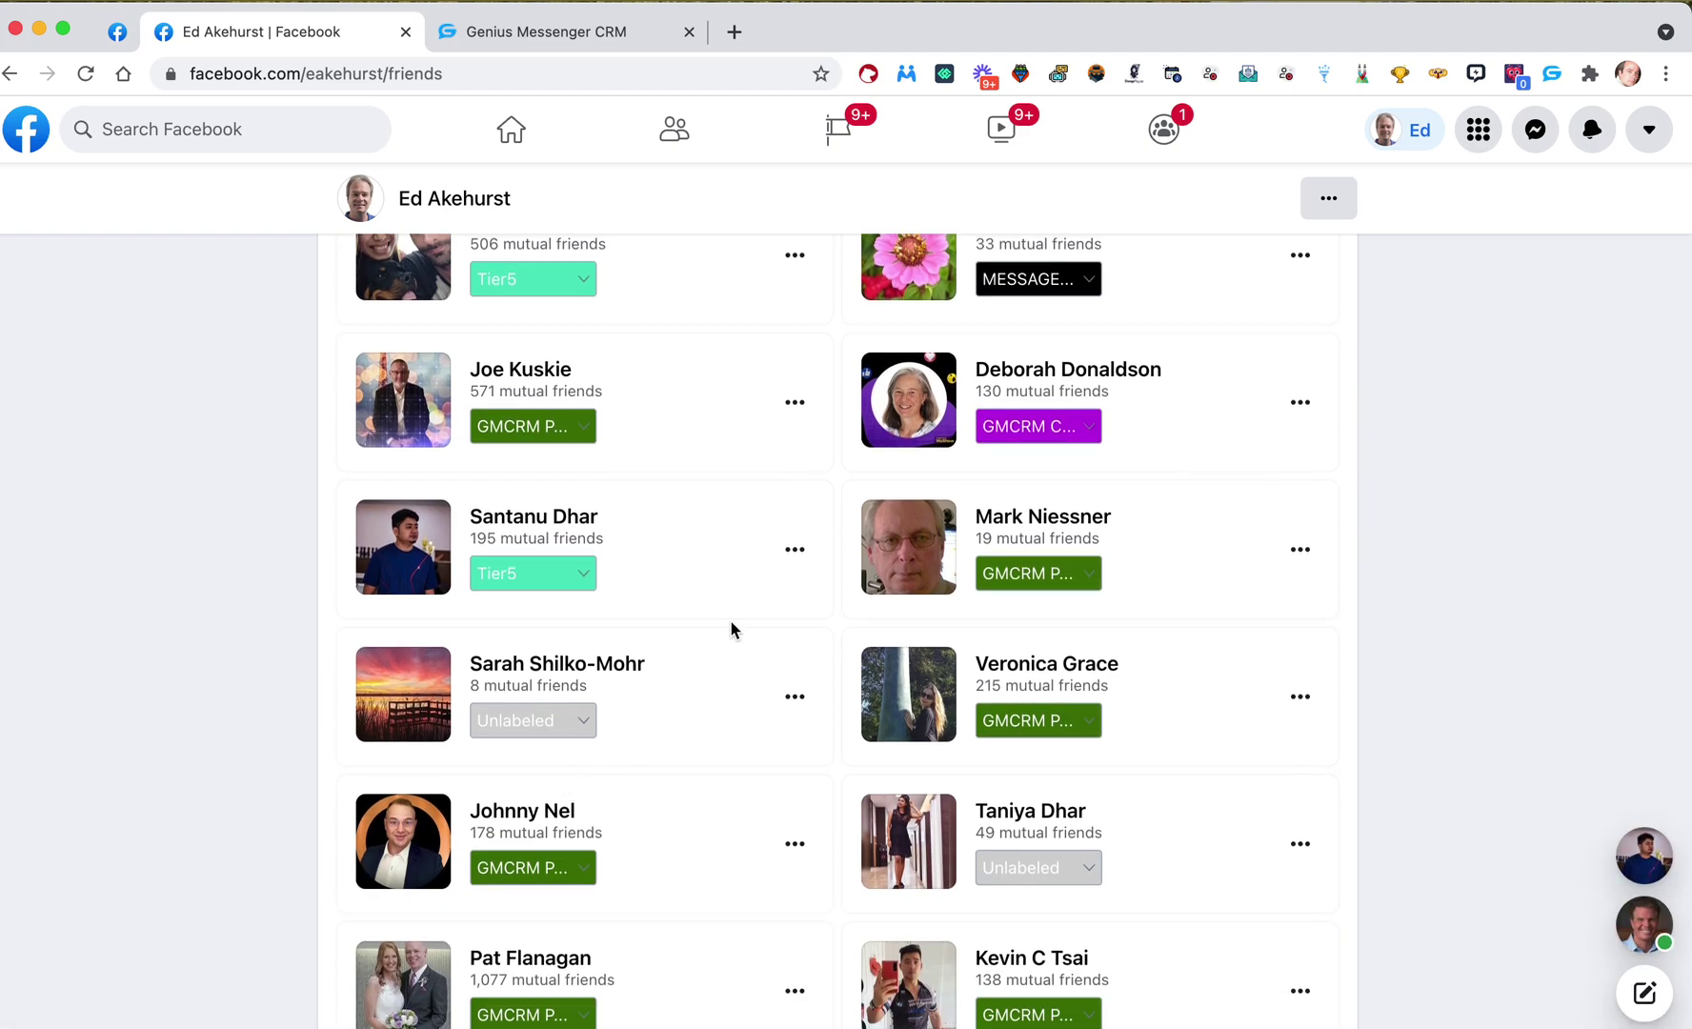
{"action": "scroll", "coordinate": [731, 629], "scroll_direction": "up", "scroll_amount": 3}
{"action": "scroll", "coordinate": [629, 533], "scroll_direction": "down", "scroll_amount": 2}
{"action": "left_click", "coordinate": [581, 414]}
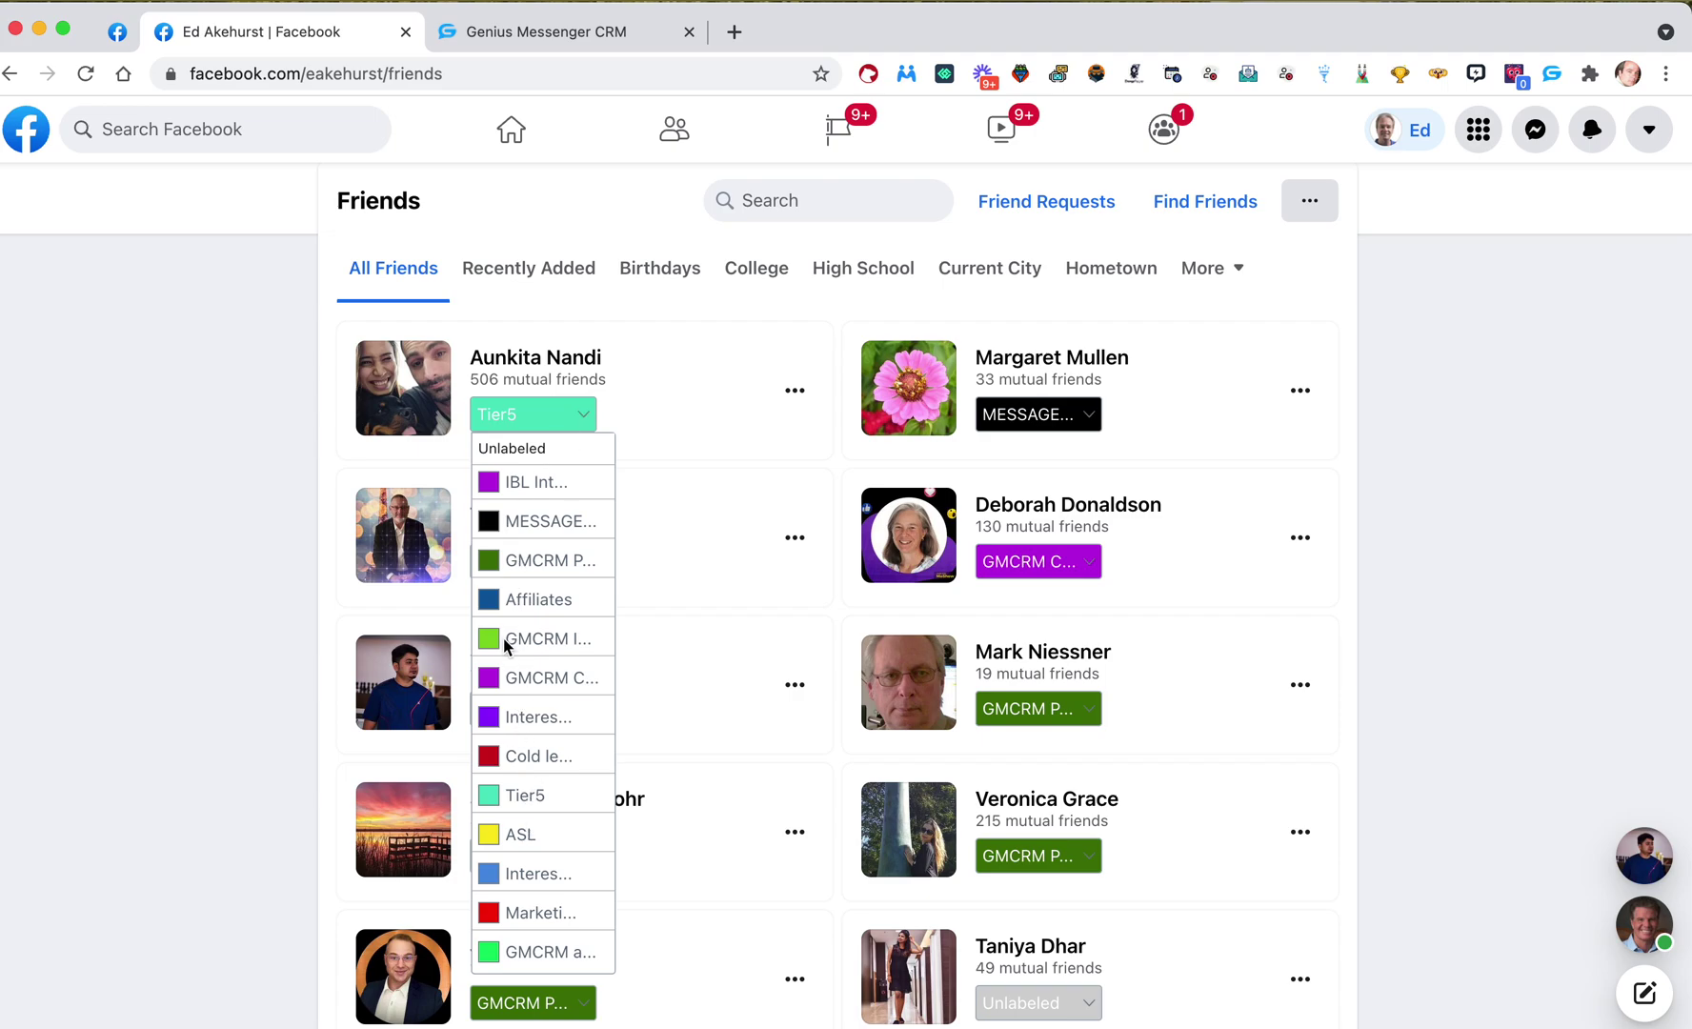
{"action": "left_click", "coordinate": [208, 670]}
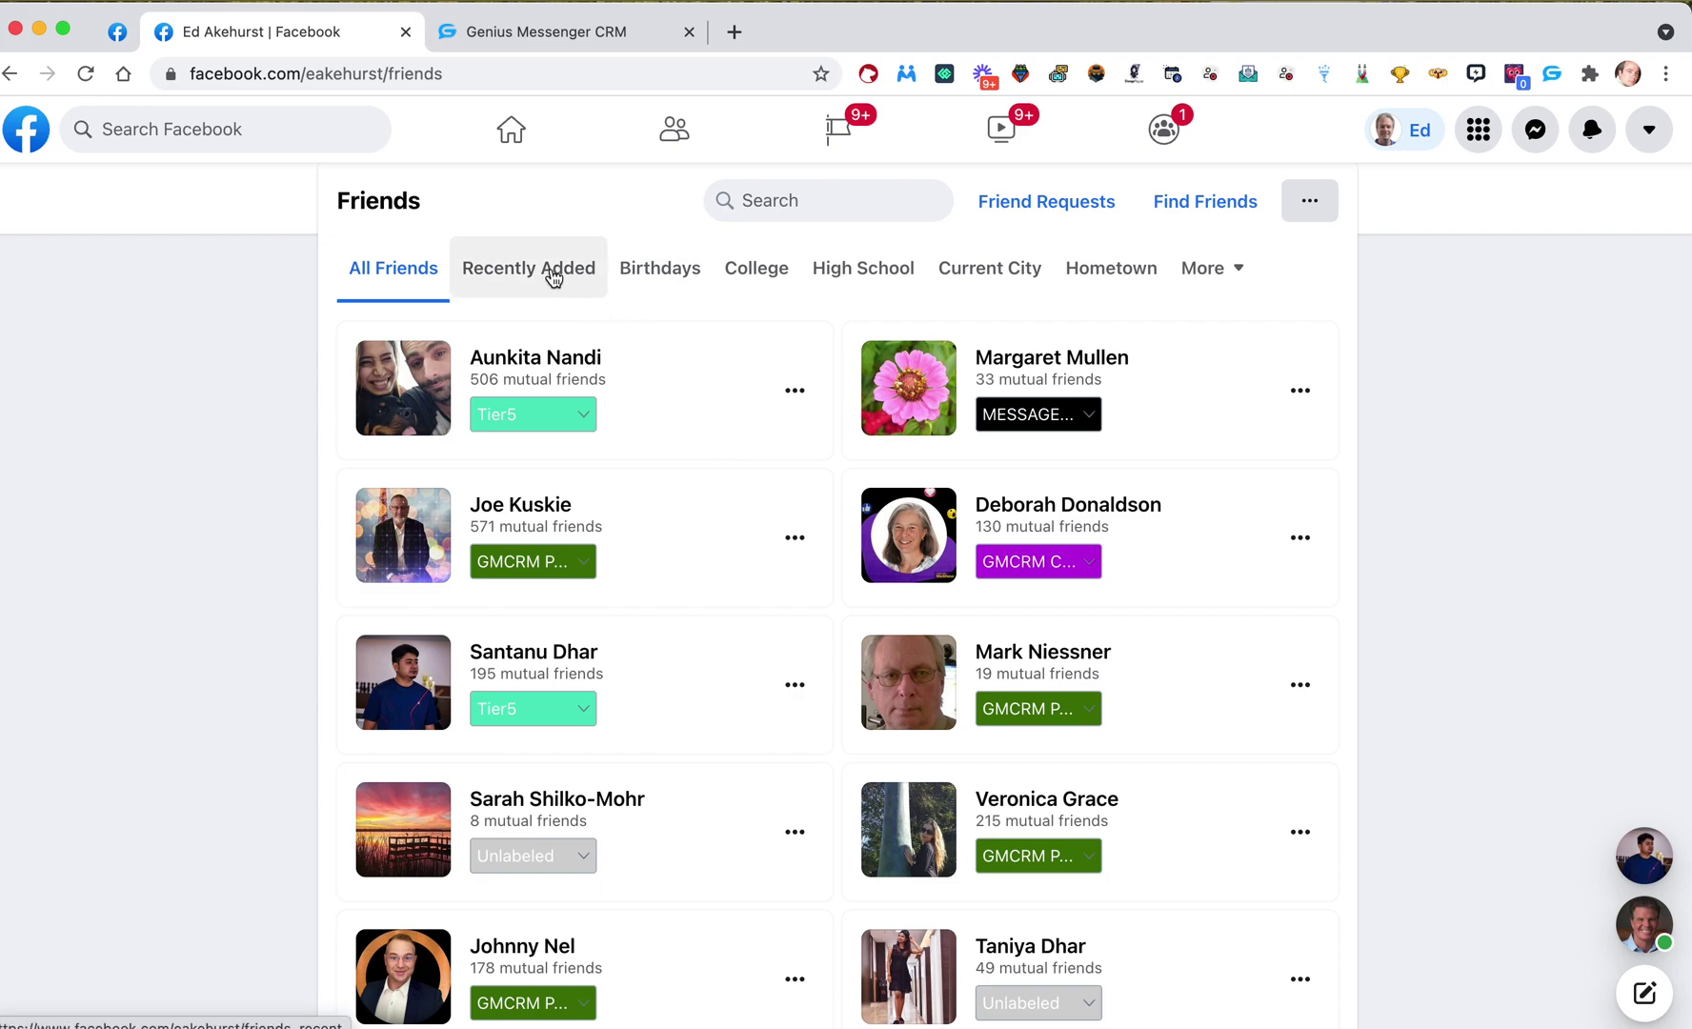
Review the friend labels in the College, High School and Recently Added categories
{"action": "left_click", "coordinate": [749, 279]}
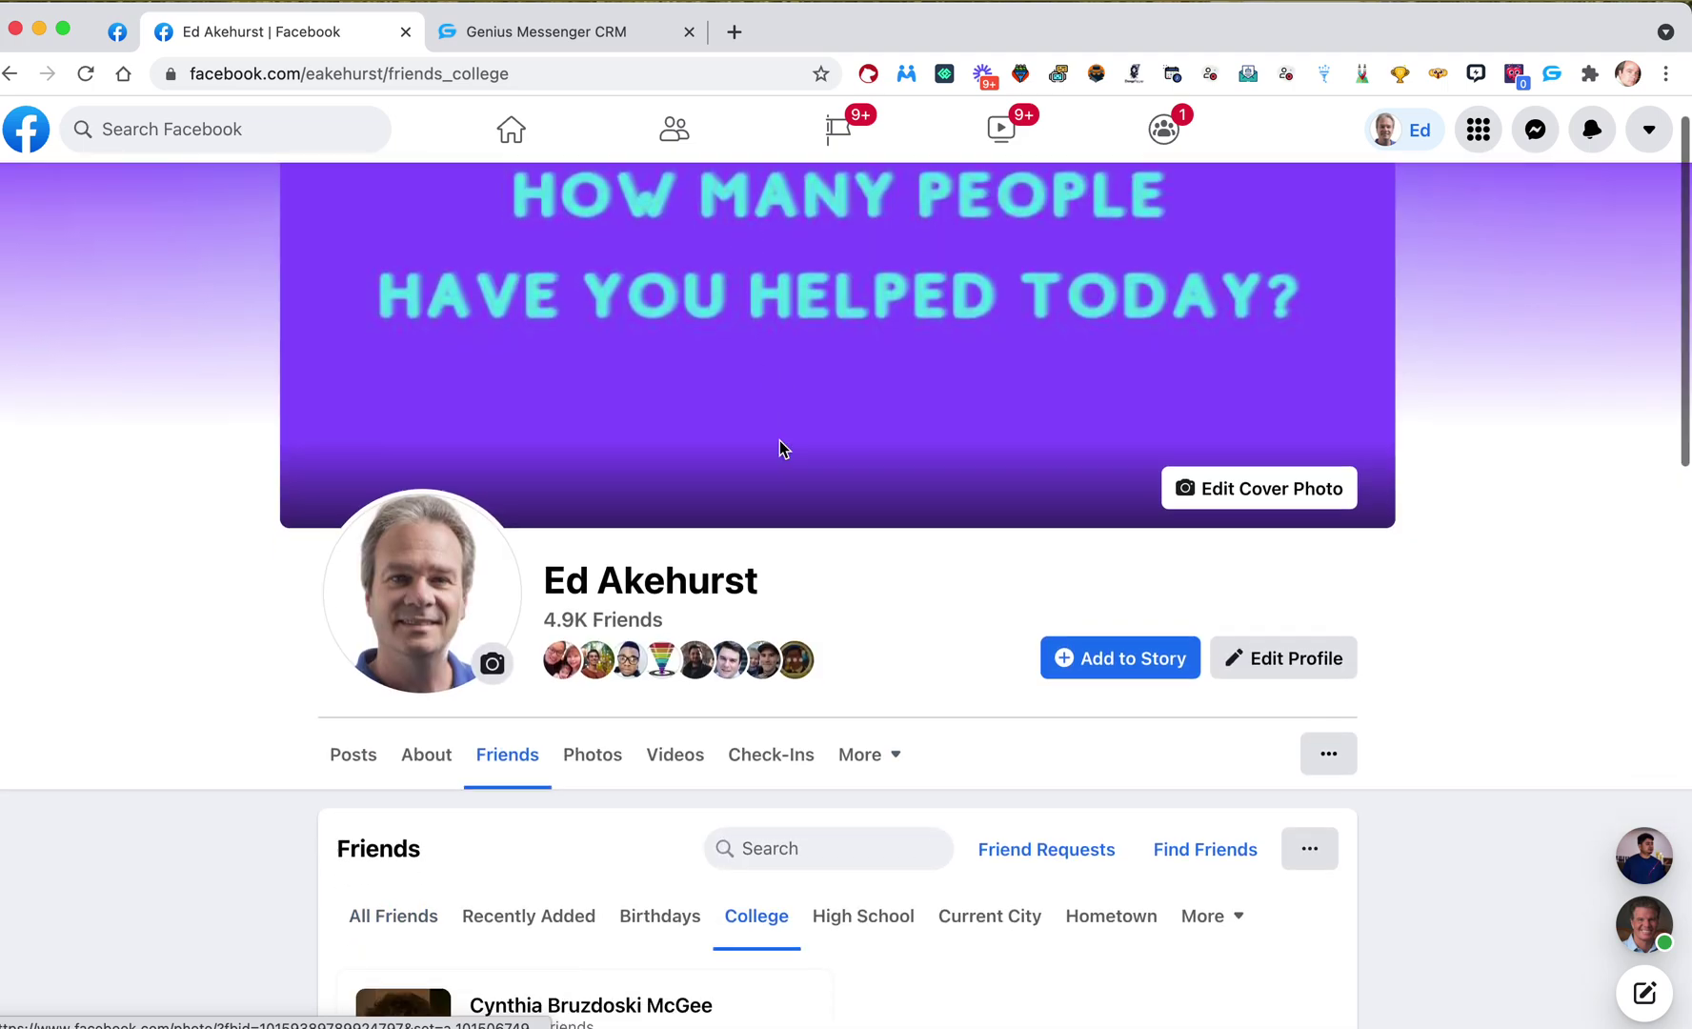
{"action": "left_click", "coordinate": [876, 444]}
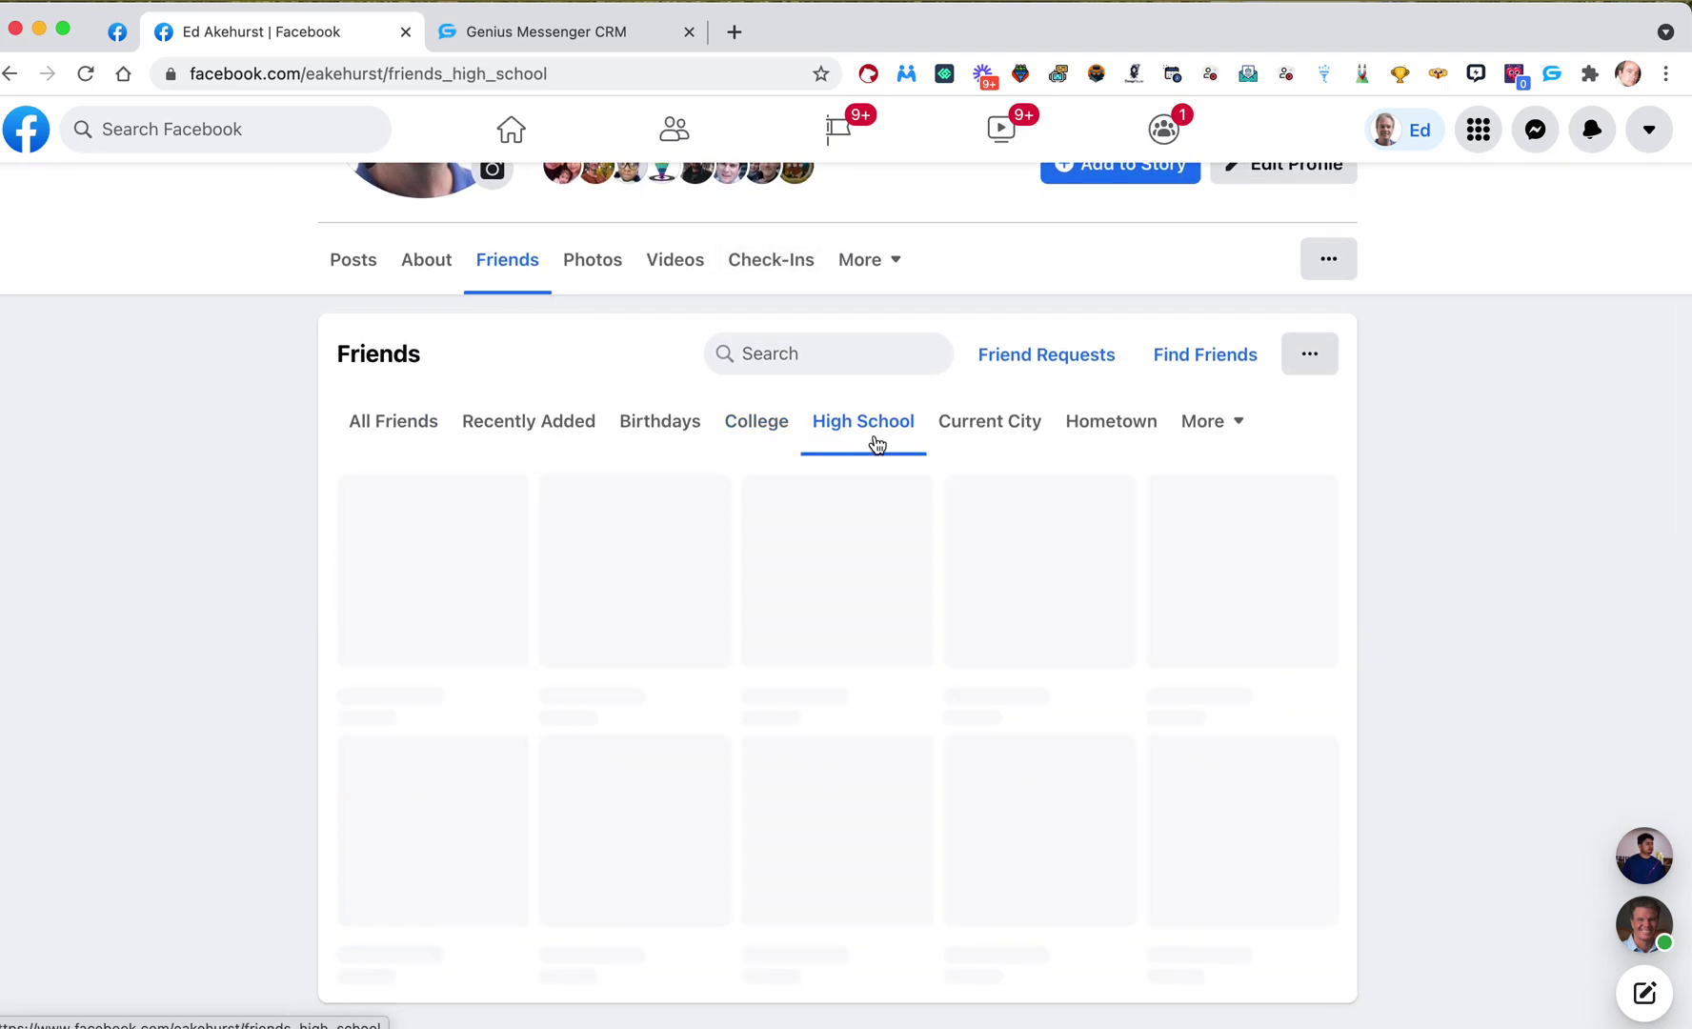
{"action": "mouse_move", "coordinate": [906, 572]}
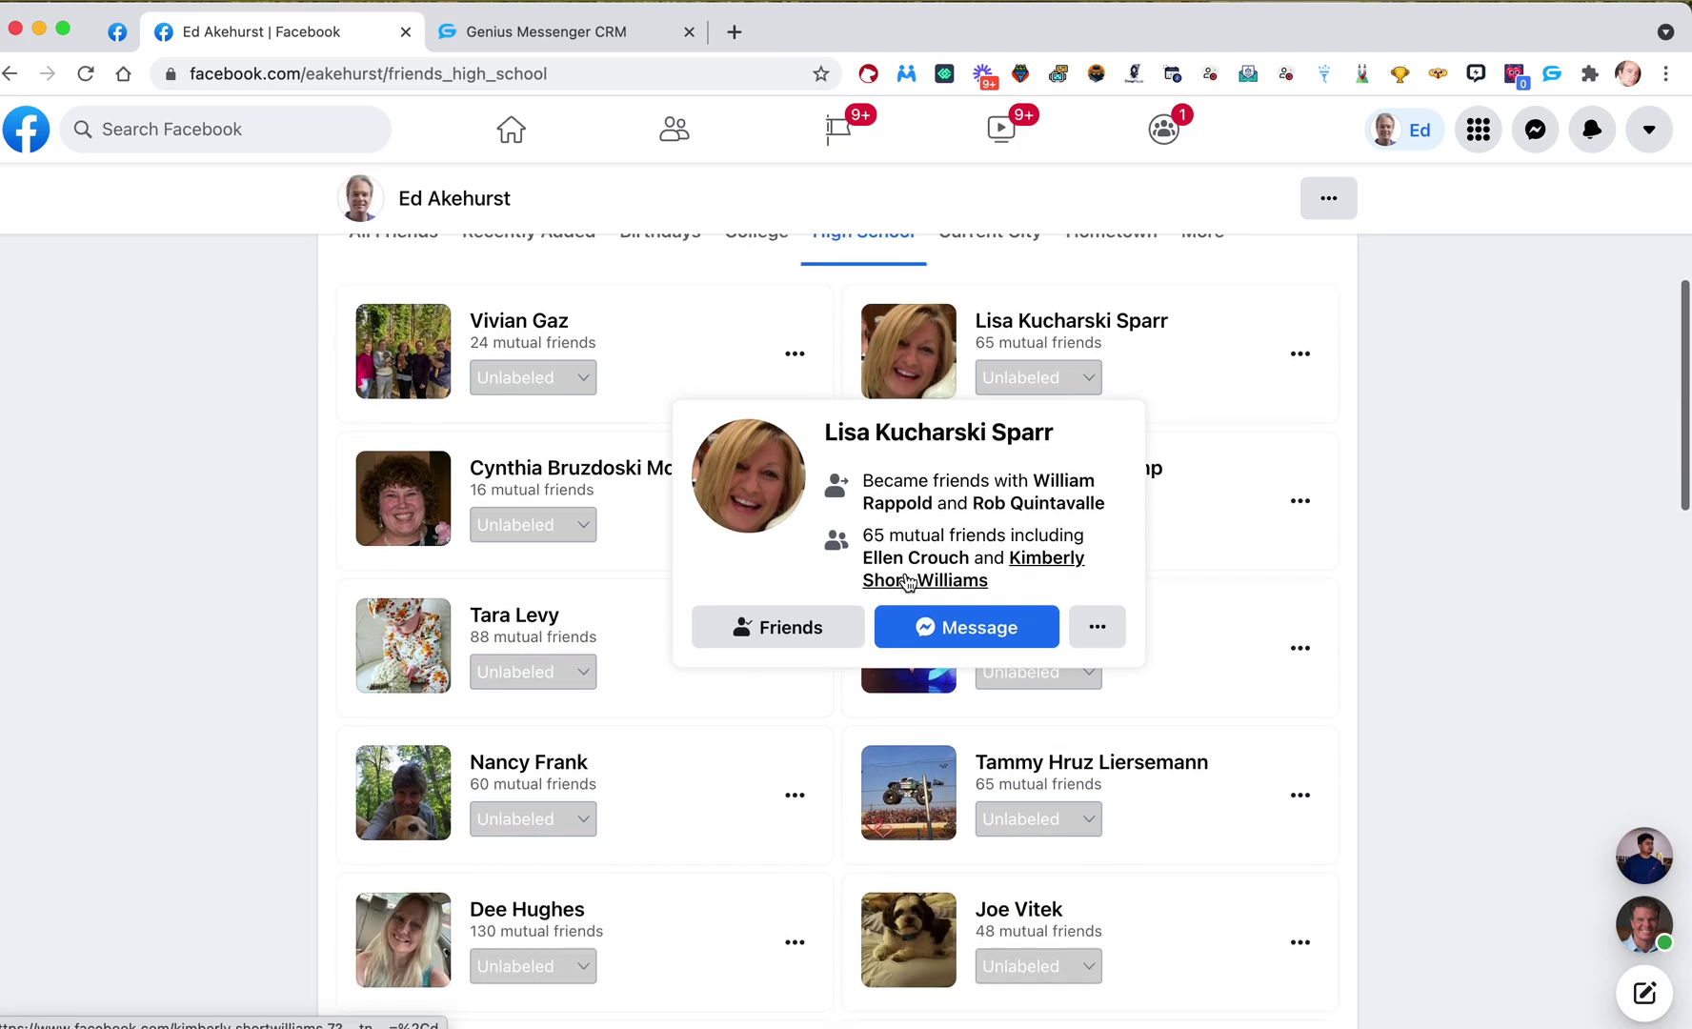
{"action": "scroll", "coordinate": [186, 586], "scroll_direction": "up", "scroll_amount": 2}
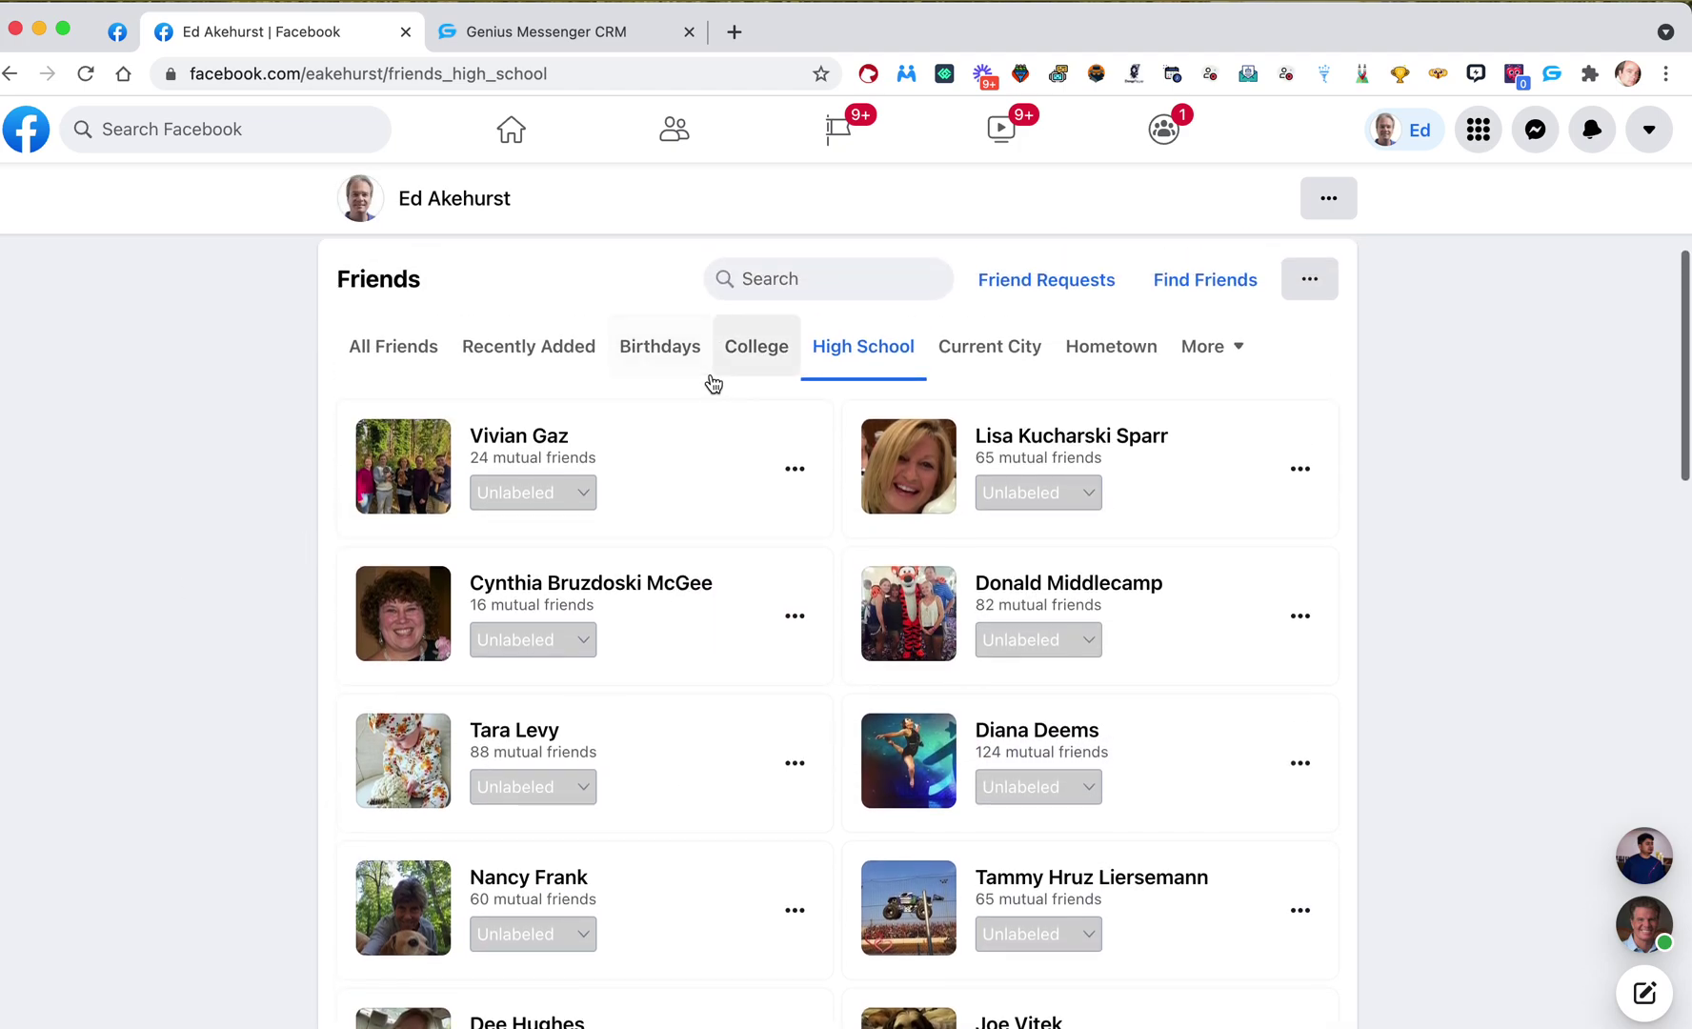
{"action": "left_click", "coordinate": [538, 353]}
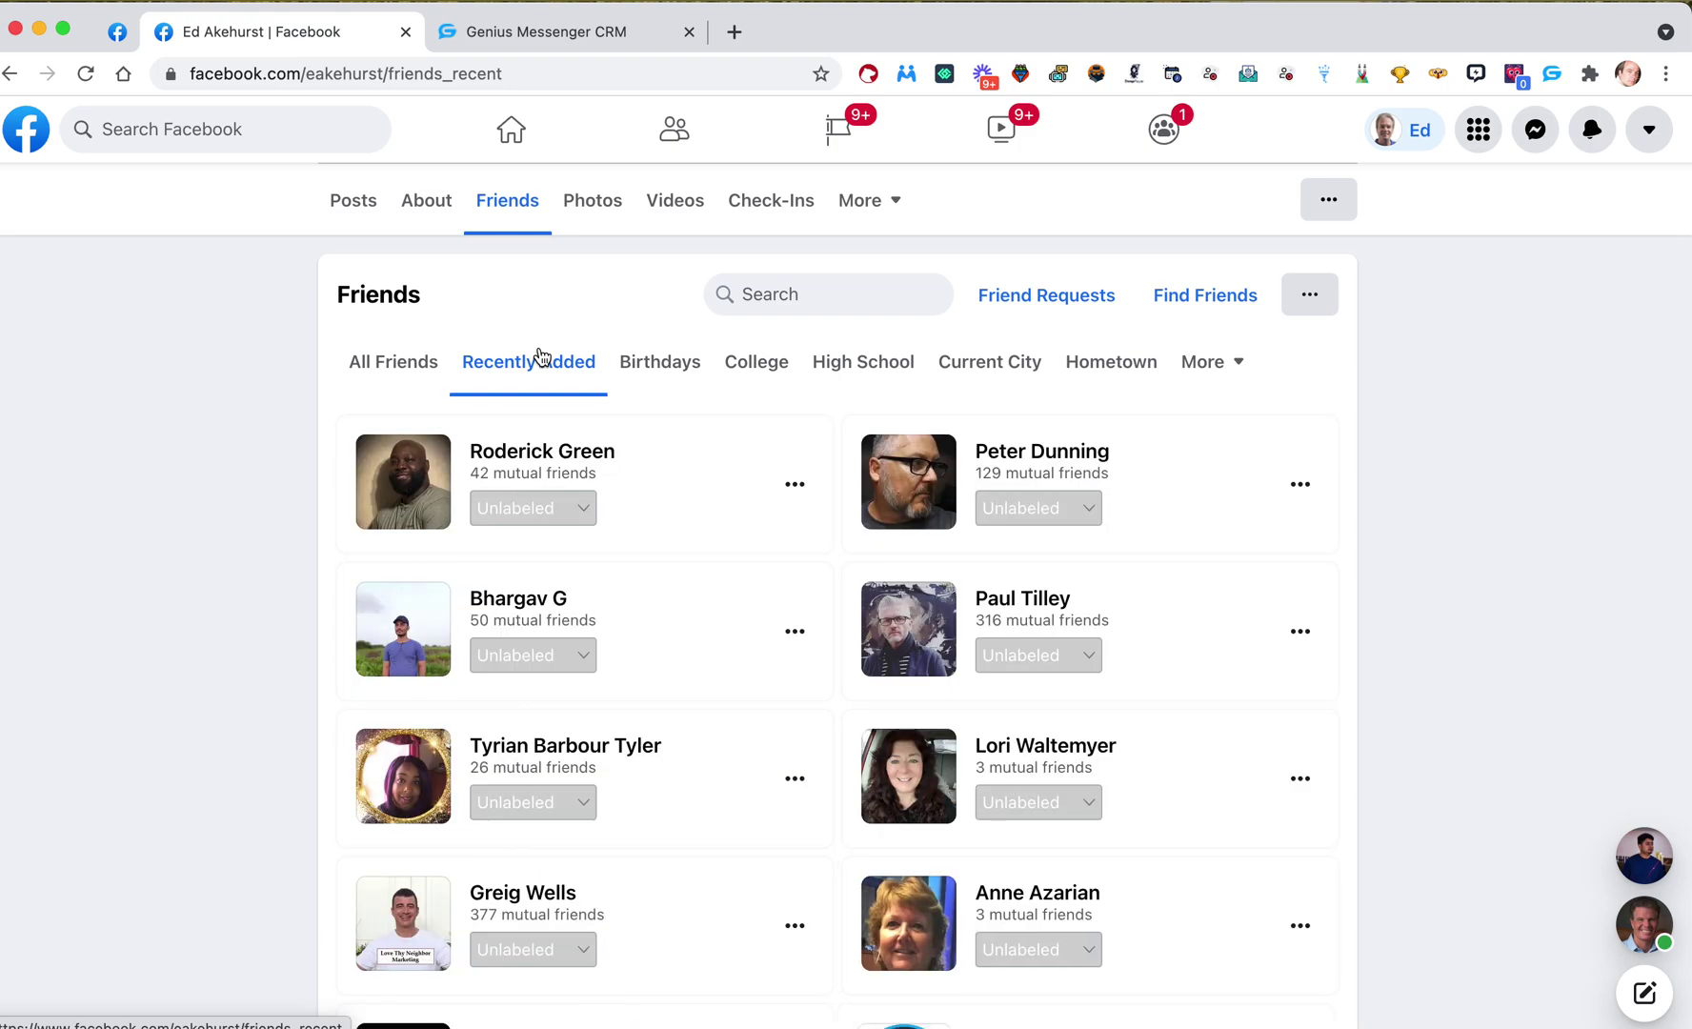
{"action": "scroll", "coordinate": [538, 357], "scroll_direction": "down", "scroll_amount": 4}
{"action": "scroll", "coordinate": [540, 350], "scroll_direction": "up", "scroll_amount": 2}
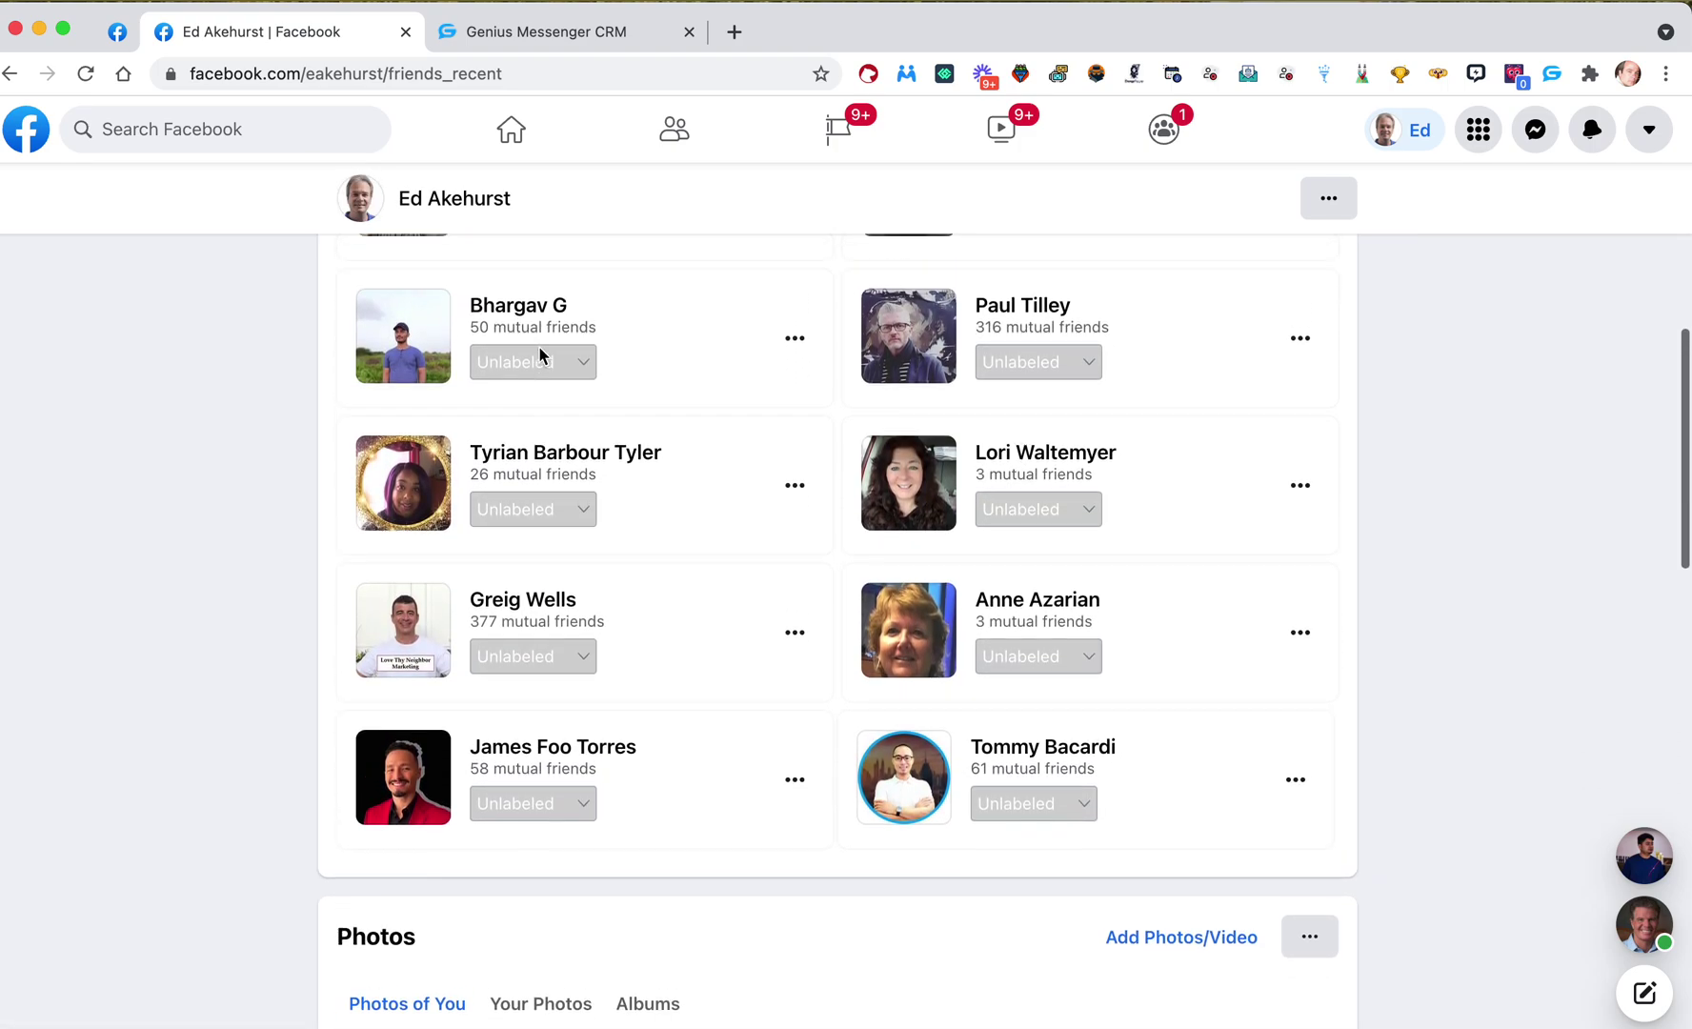
Review the labels in the Recently Added list and inspect the first friend's label options without choosing one
{"action": "scroll", "coordinate": [611, 572], "scroll_direction": "up", "scroll_amount": 1}
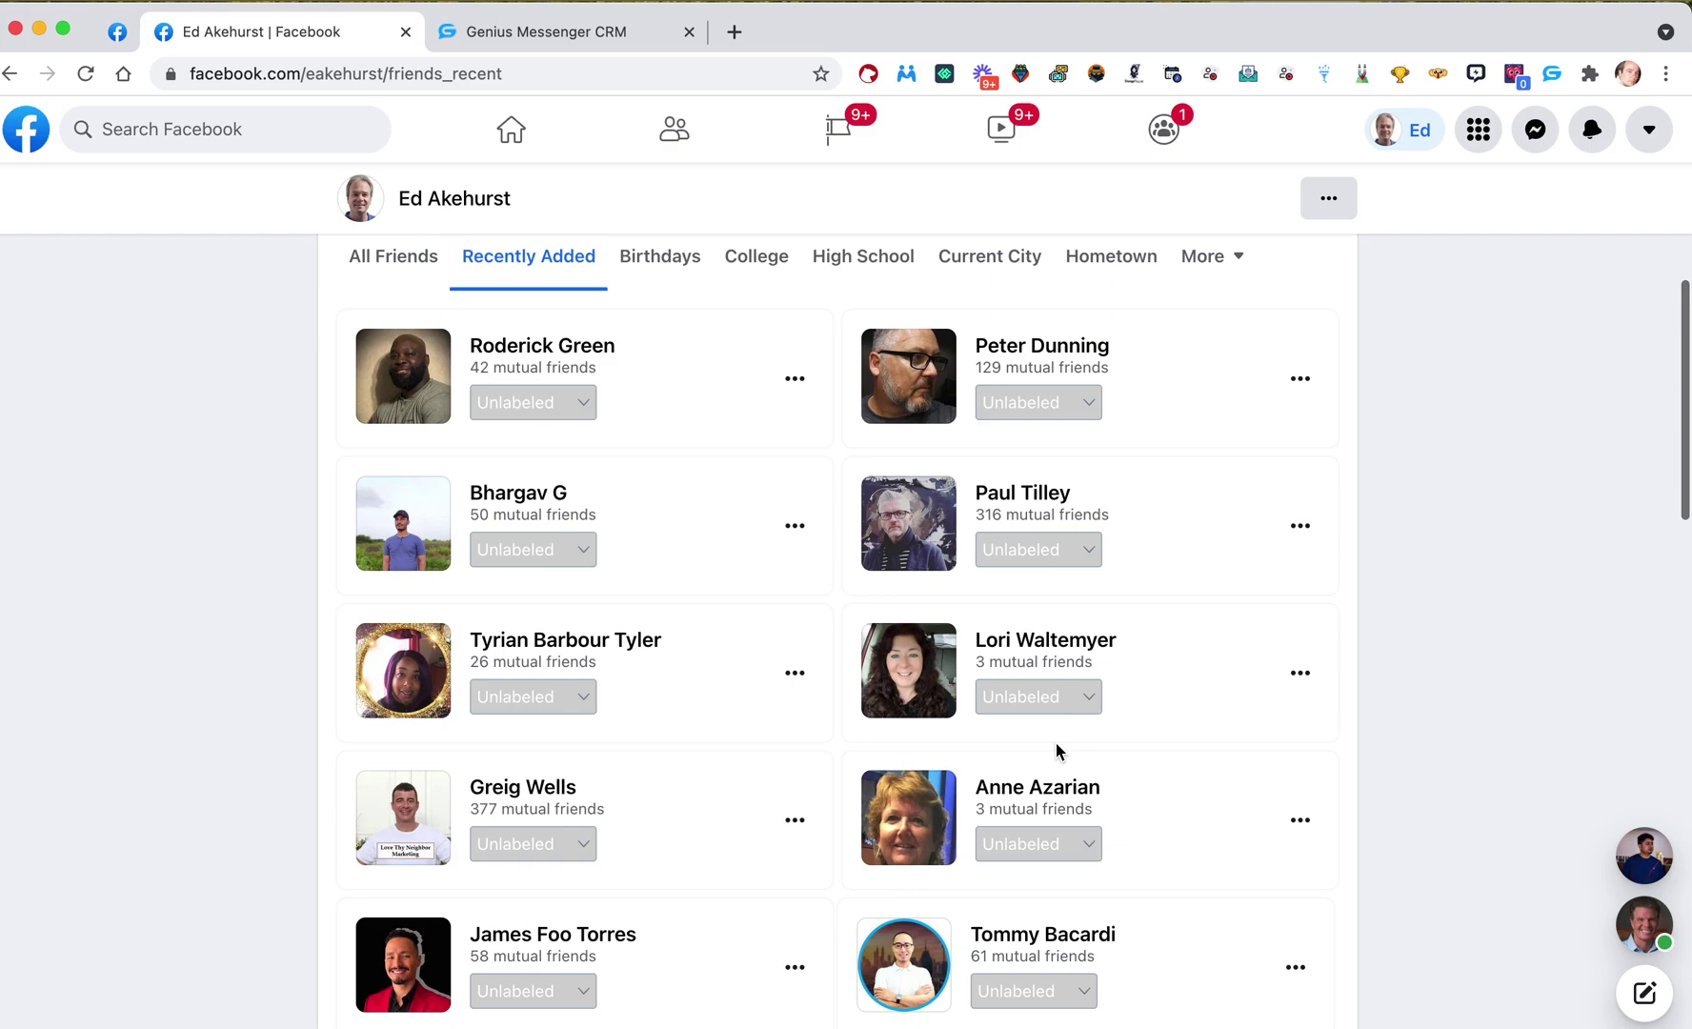
{"action": "scroll", "coordinate": [1058, 747], "scroll_direction": "down", "scroll_amount": 1}
{"action": "left_click", "coordinate": [581, 314]}
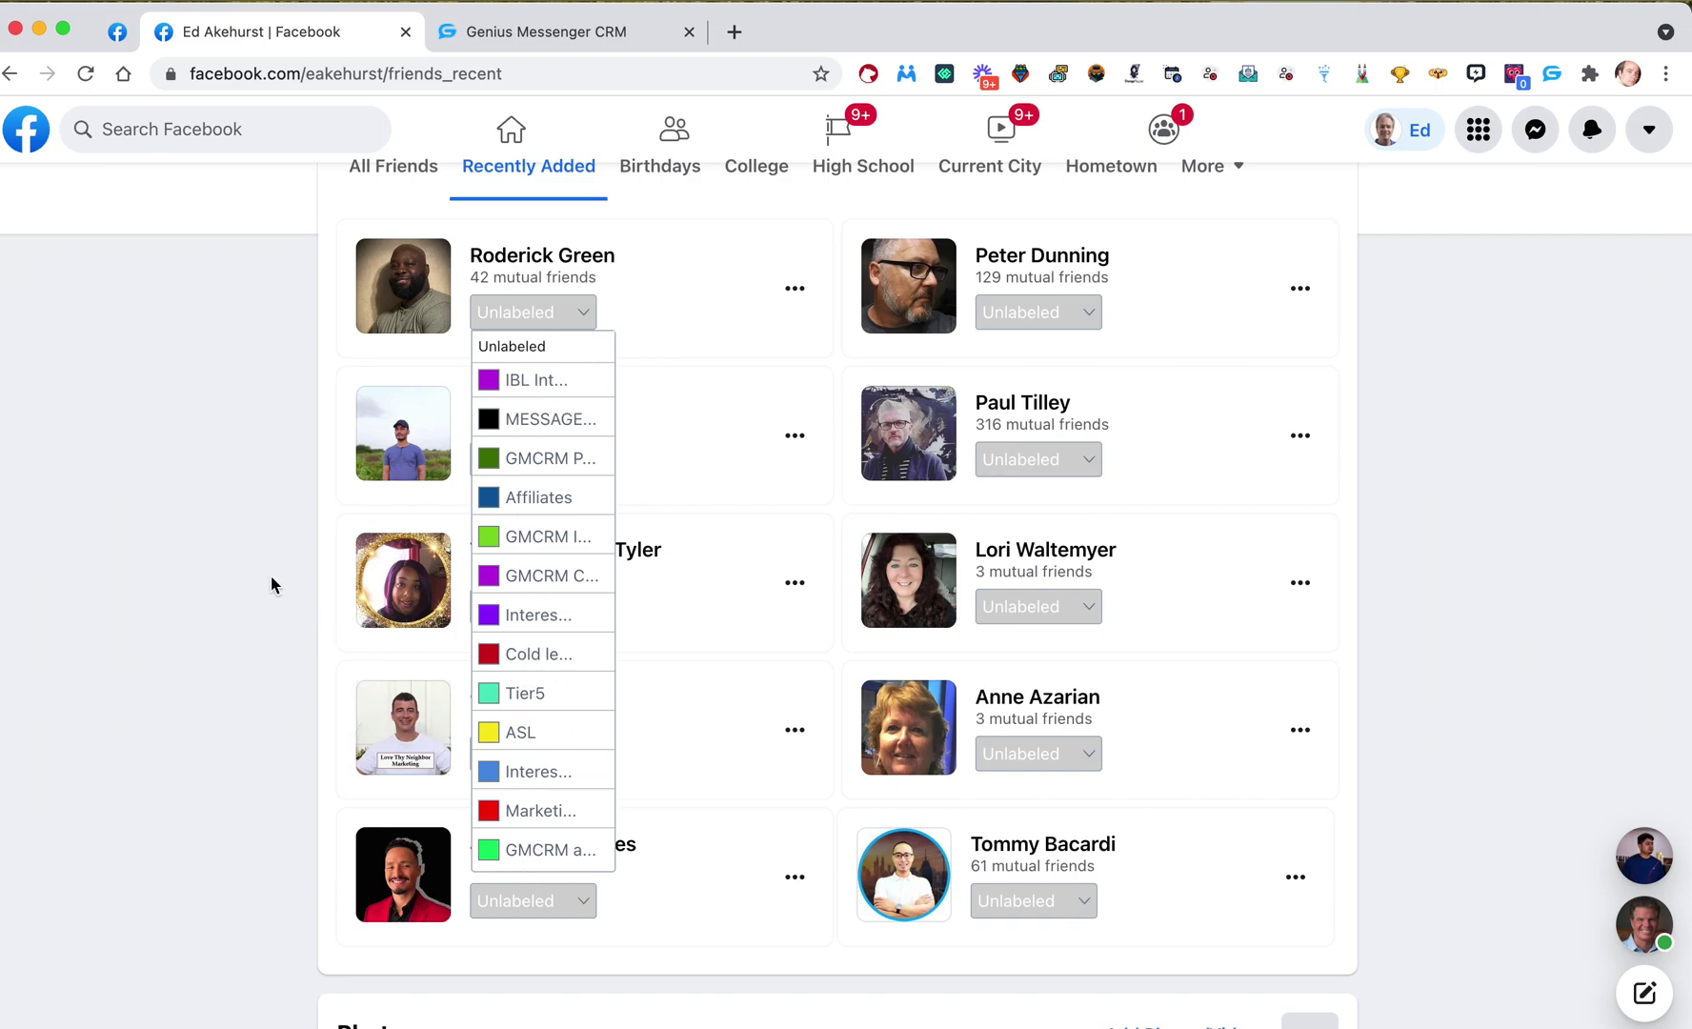
{"action": "left_click", "coordinate": [221, 512]}
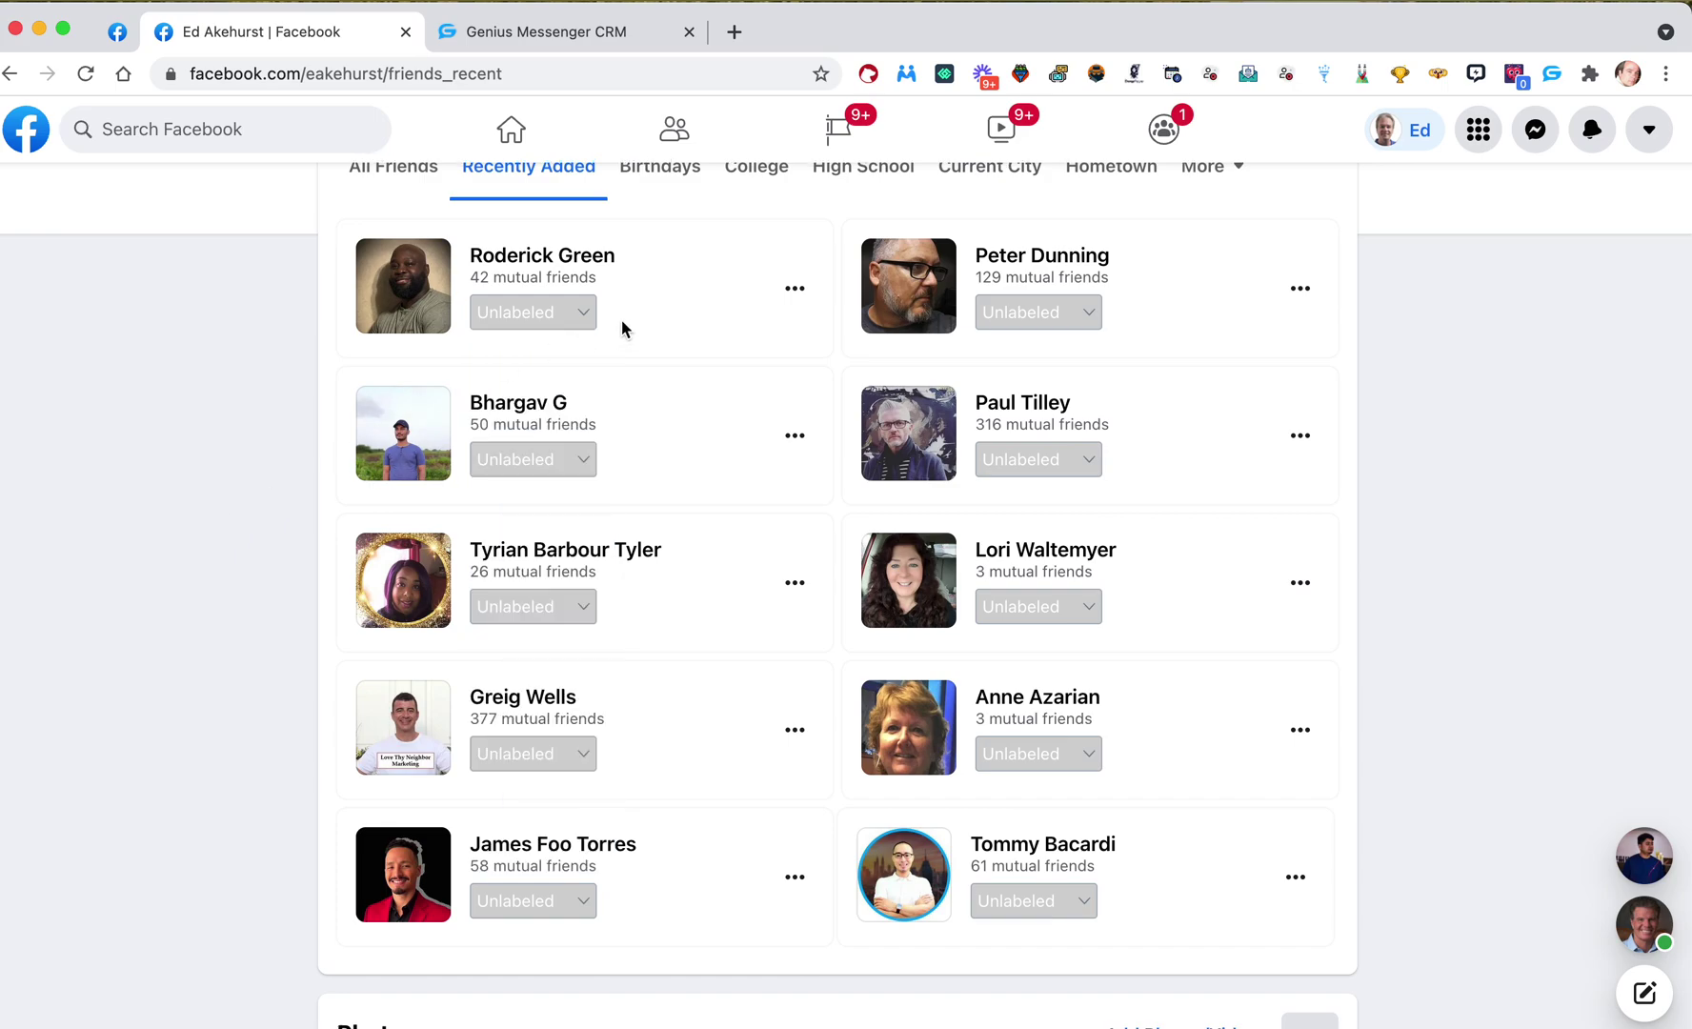
{"action": "scroll", "coordinate": [621, 328], "scroll_direction": "up", "scroll_amount": 1}
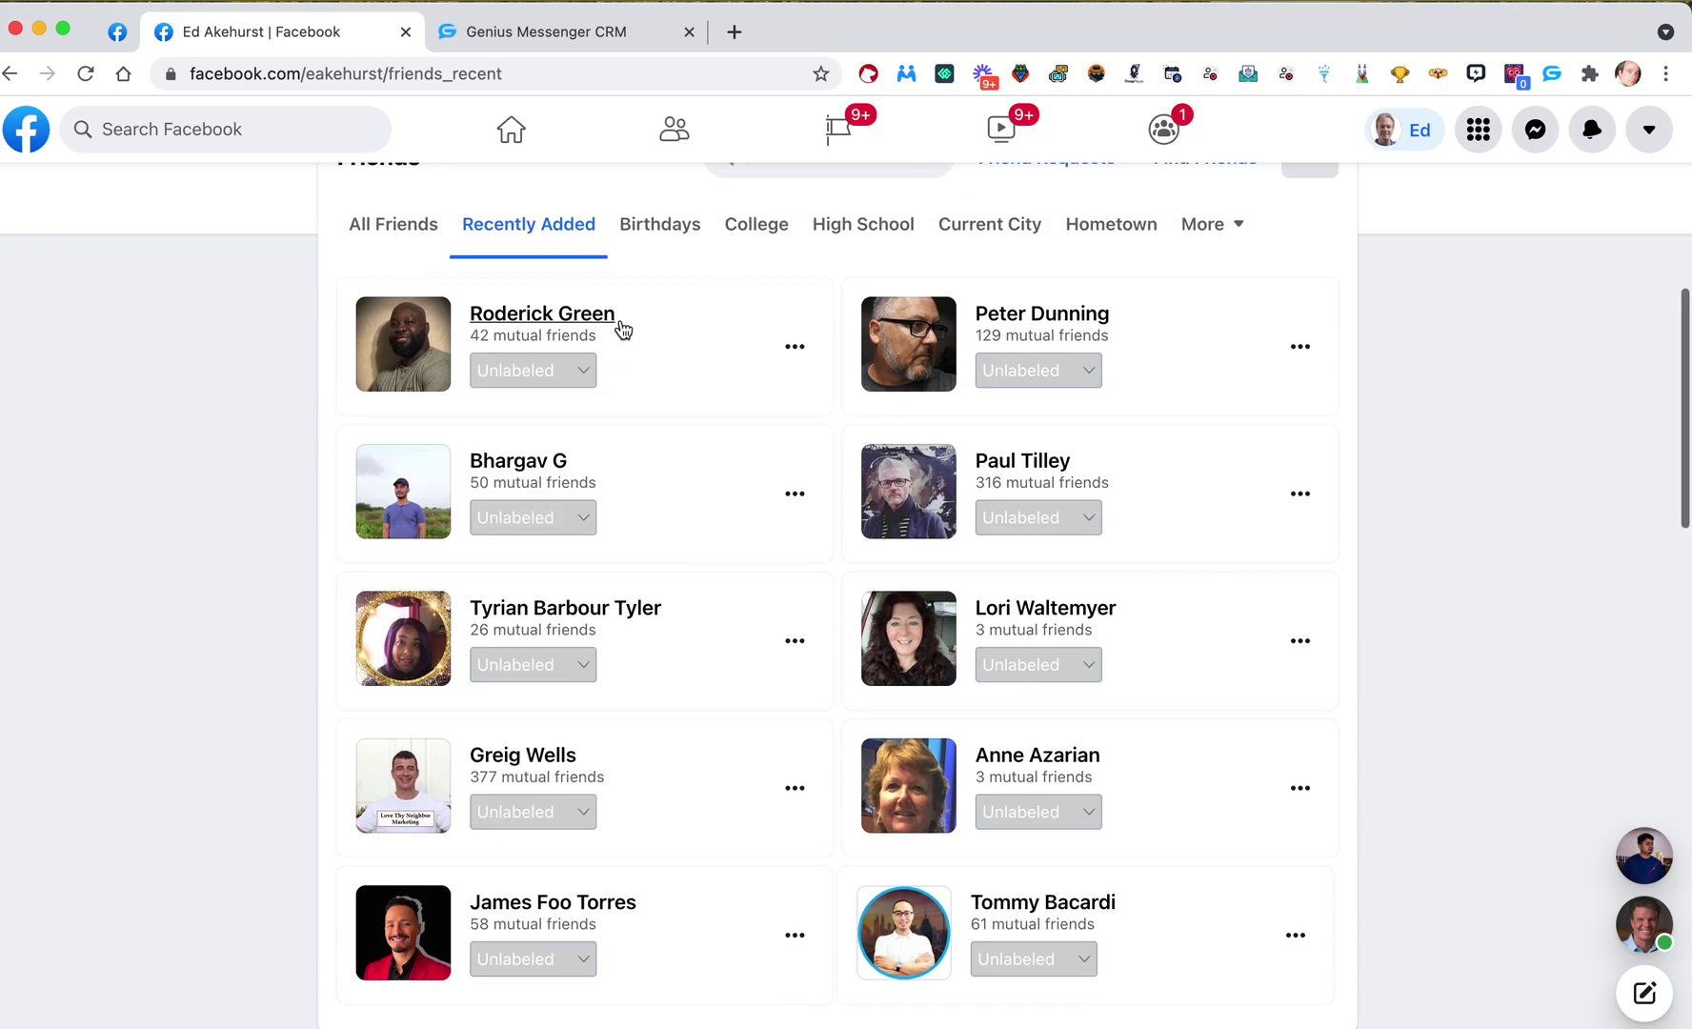
{"action": "left_click", "coordinate": [585, 372]}
{"action": "left_click", "coordinate": [677, 463]}
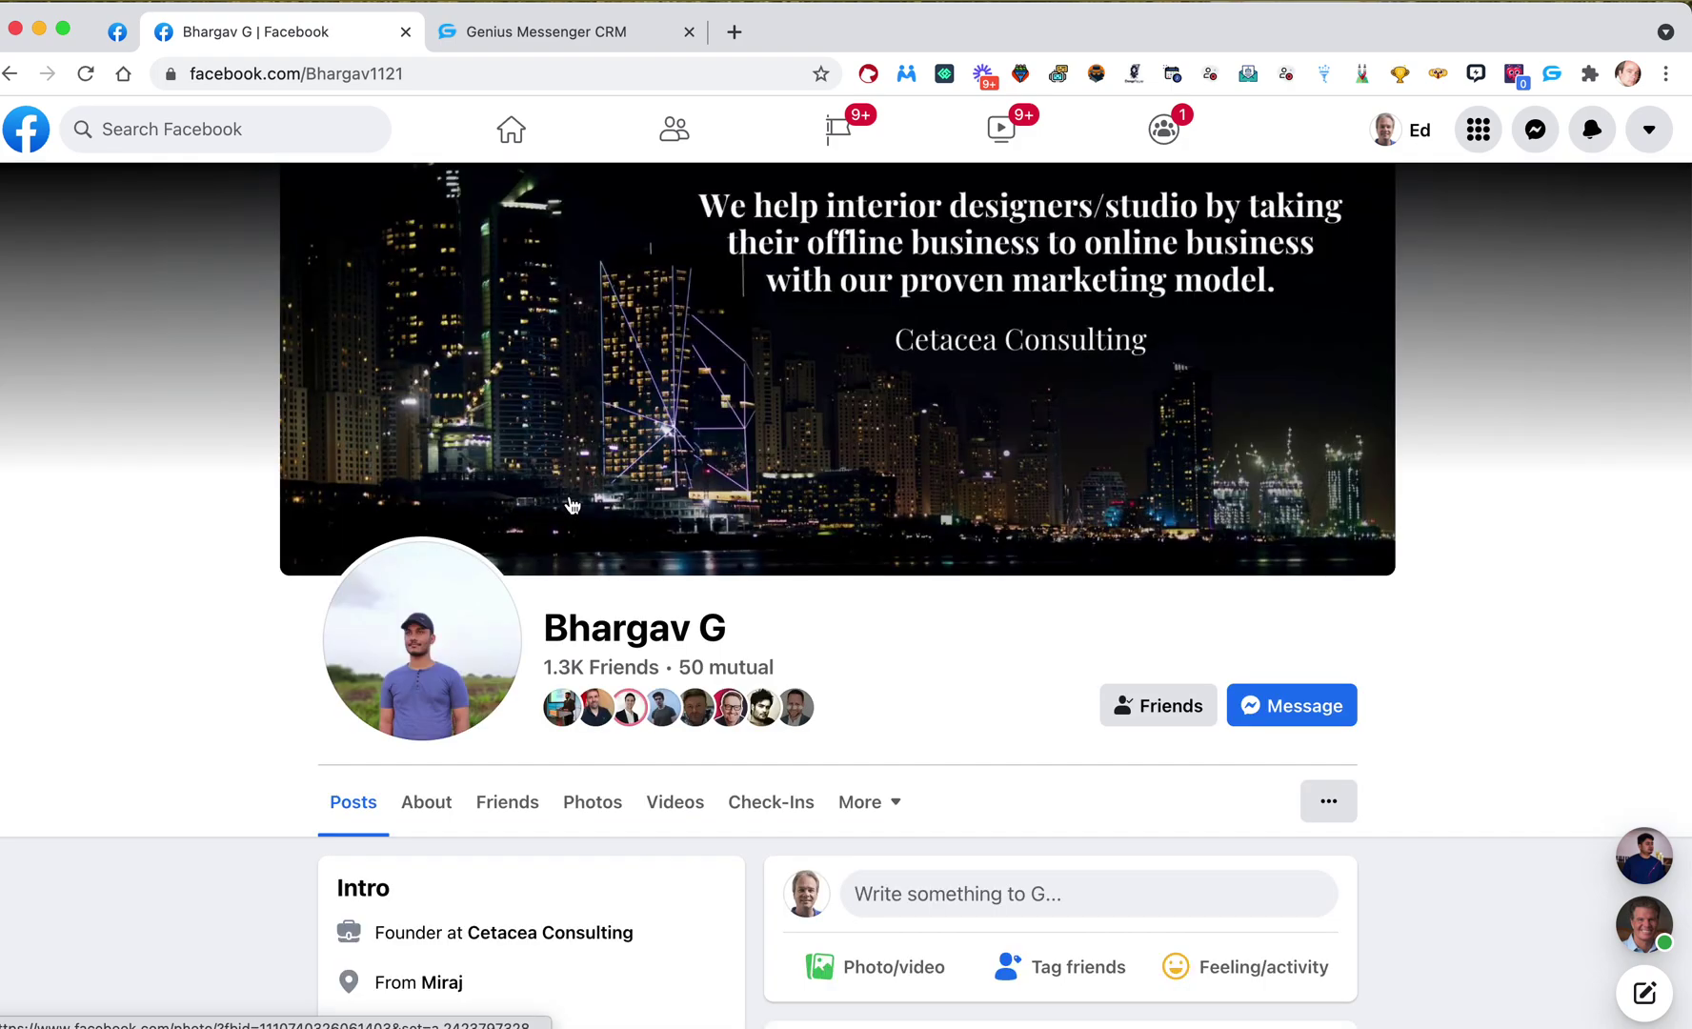
{"action": "left_click", "coordinate": [10, 73]}
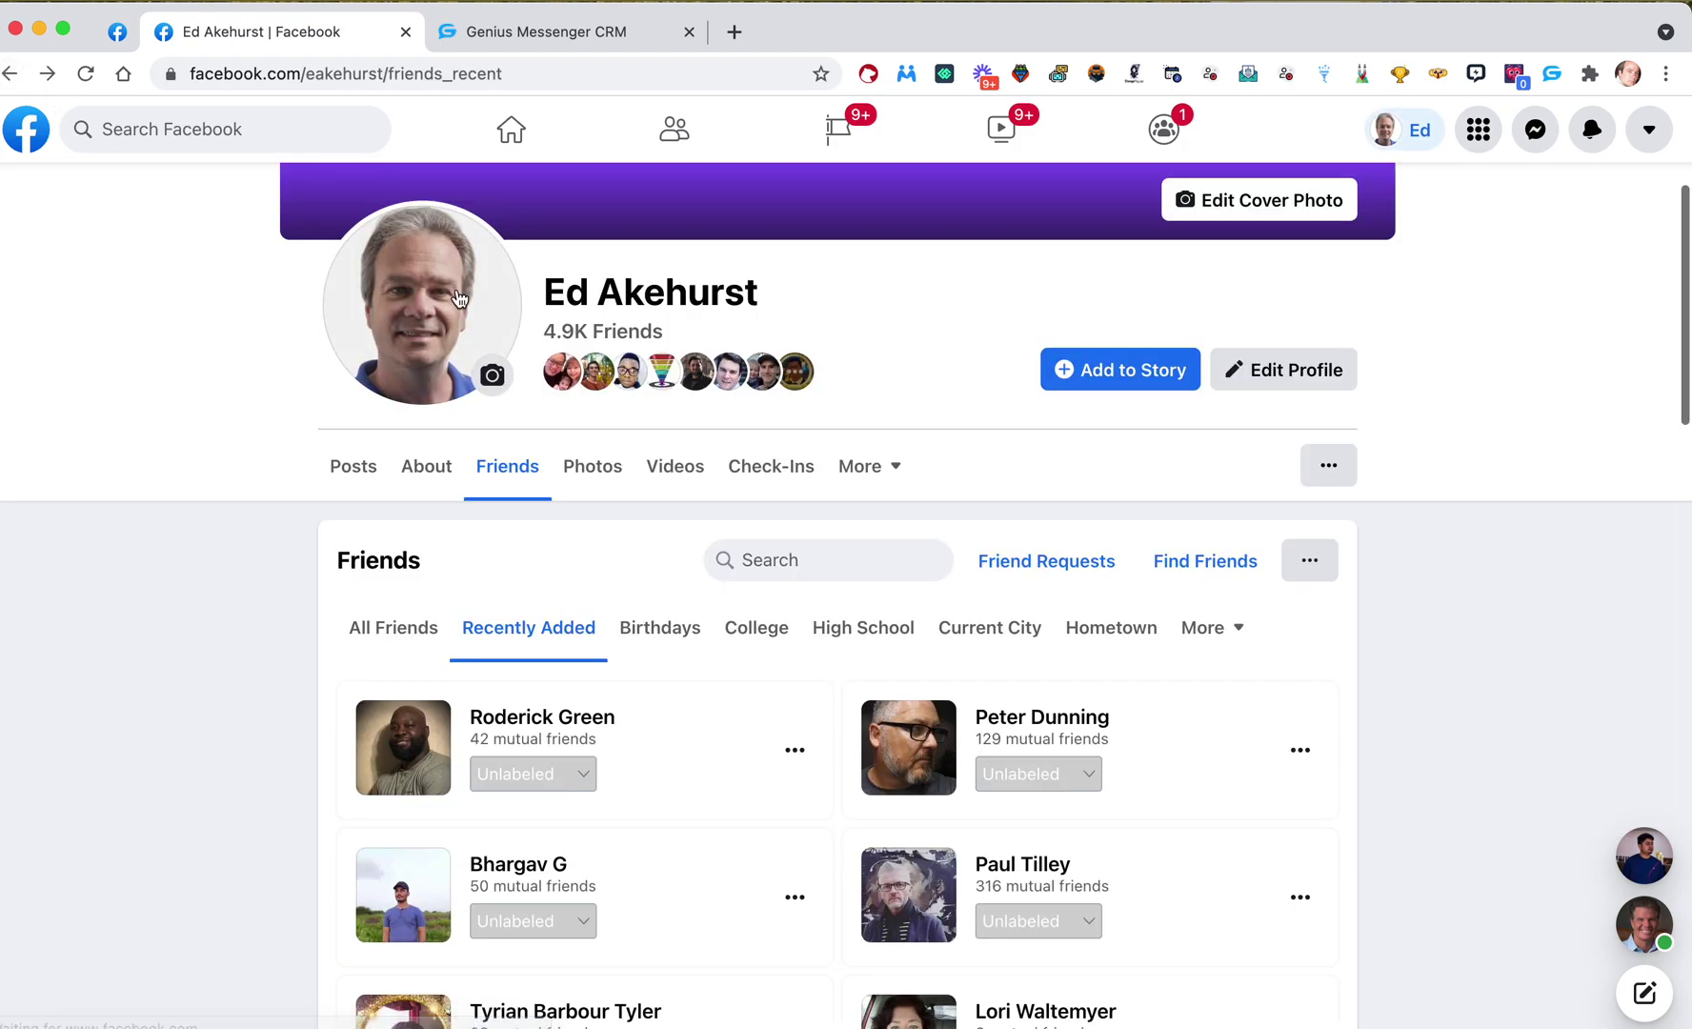
Compare the label options of the first and second left-column friends under Recently Added, leaving both unlabeled
{"action": "scroll", "coordinate": [634, 597], "scroll_direction": "down", "scroll_amount": 4}
{"action": "left_click", "coordinate": [569, 429]}
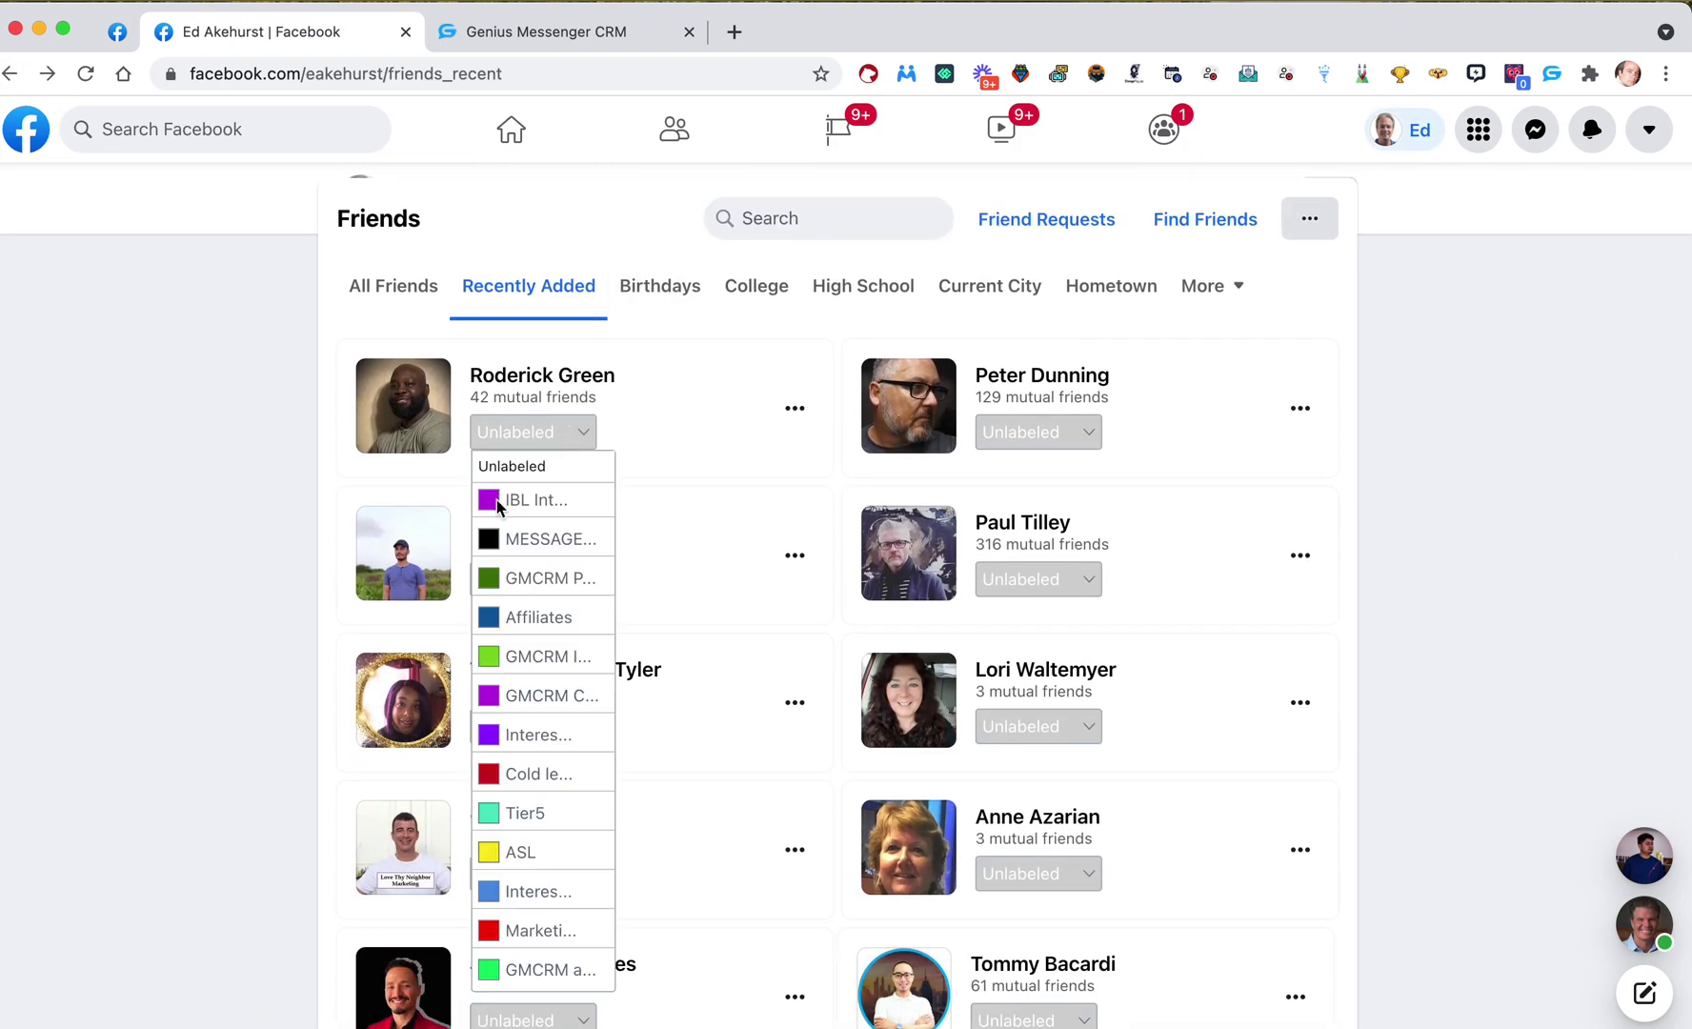
{"action": "left_click", "coordinate": [221, 555]}
{"action": "left_click", "coordinate": [586, 578]}
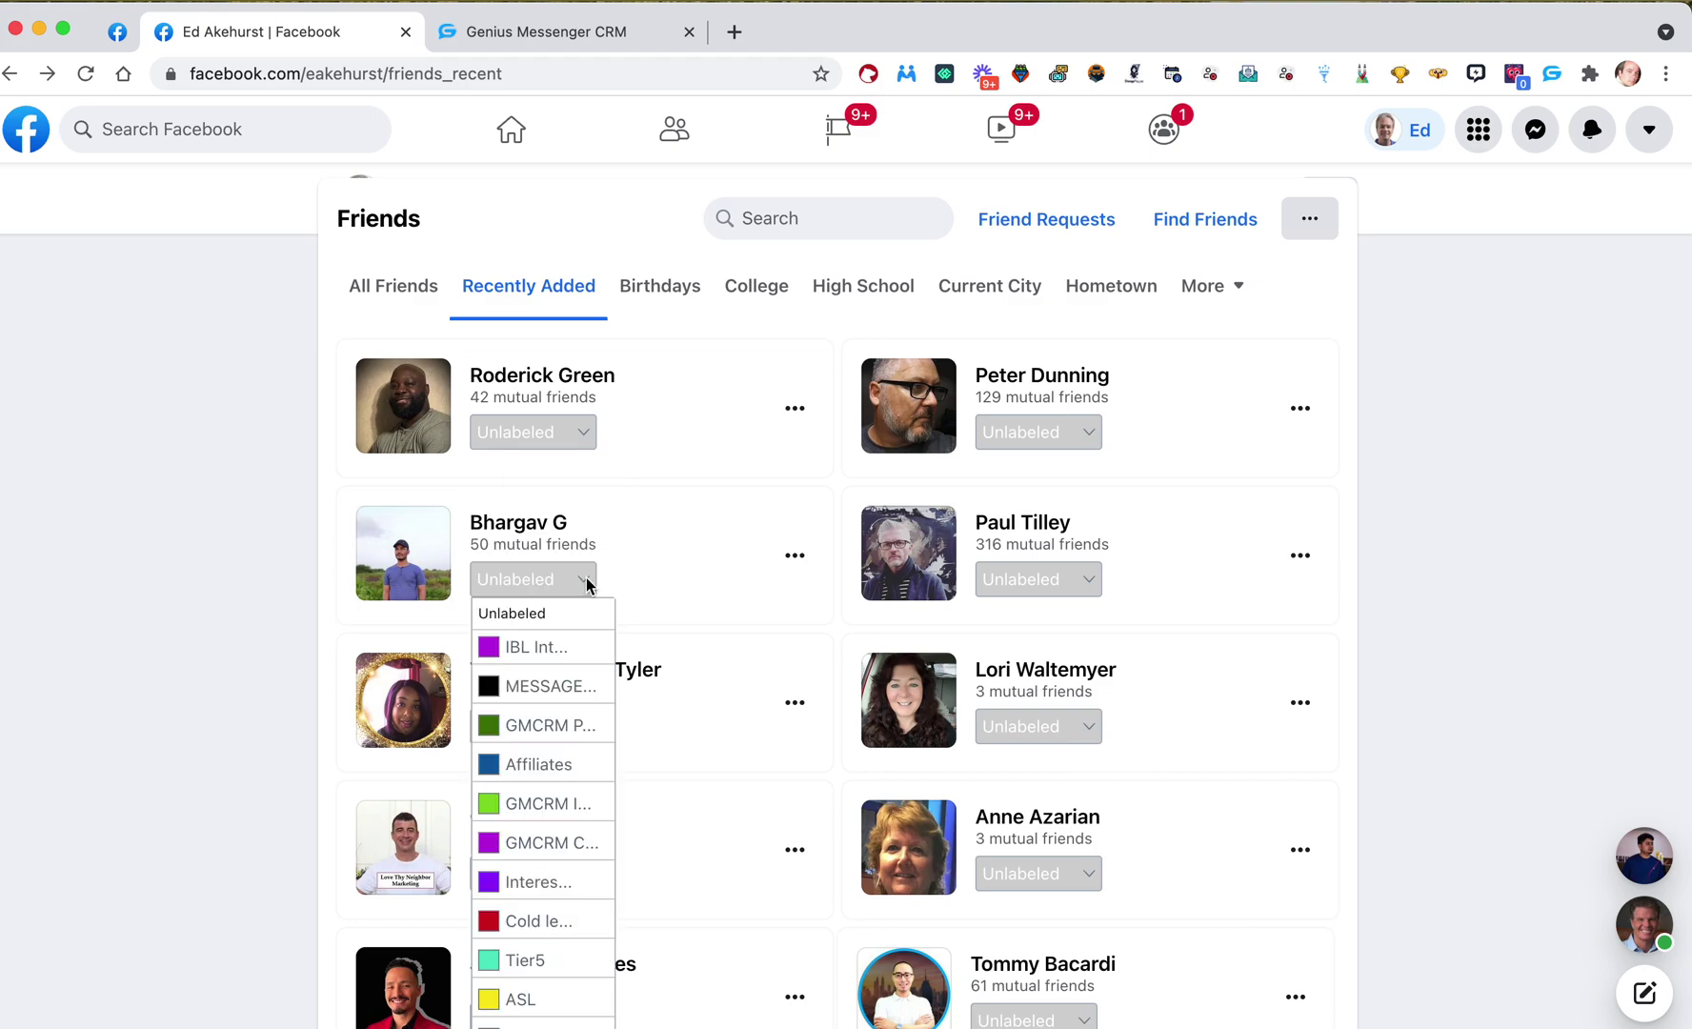
{"action": "left_click", "coordinate": [183, 655]}
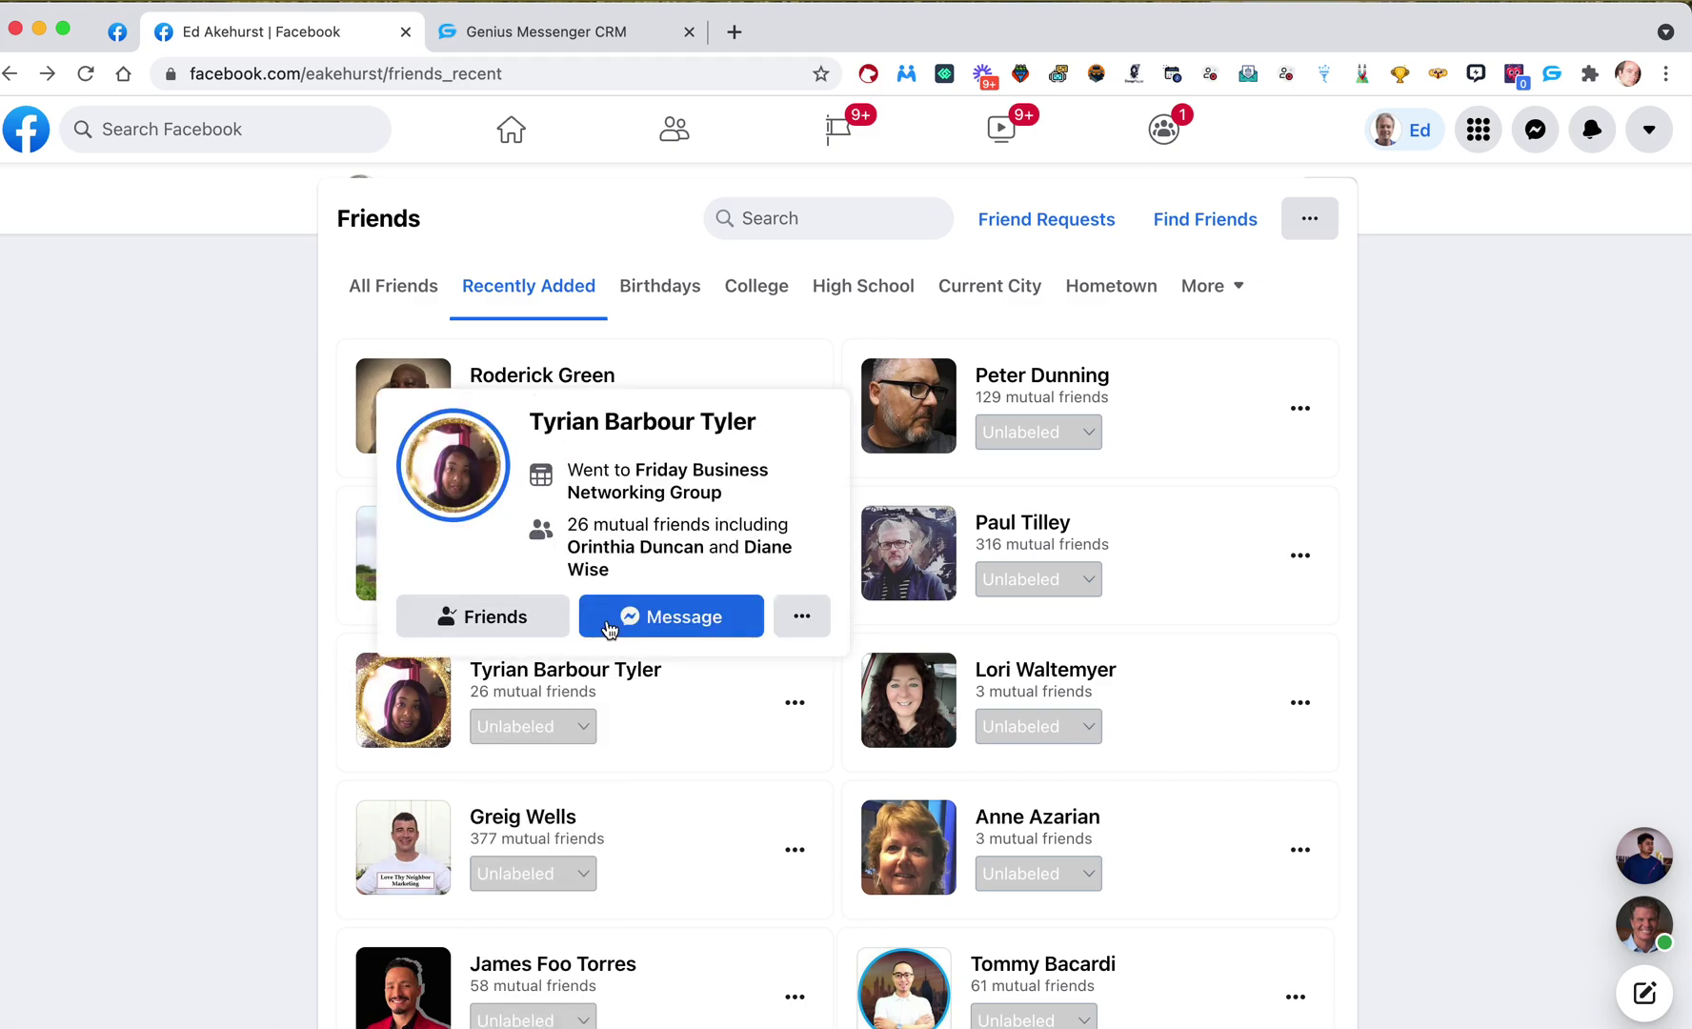
Reload the Recently Added friends page and review the label selector beside each friend
{"action": "key", "text": "super+r"}
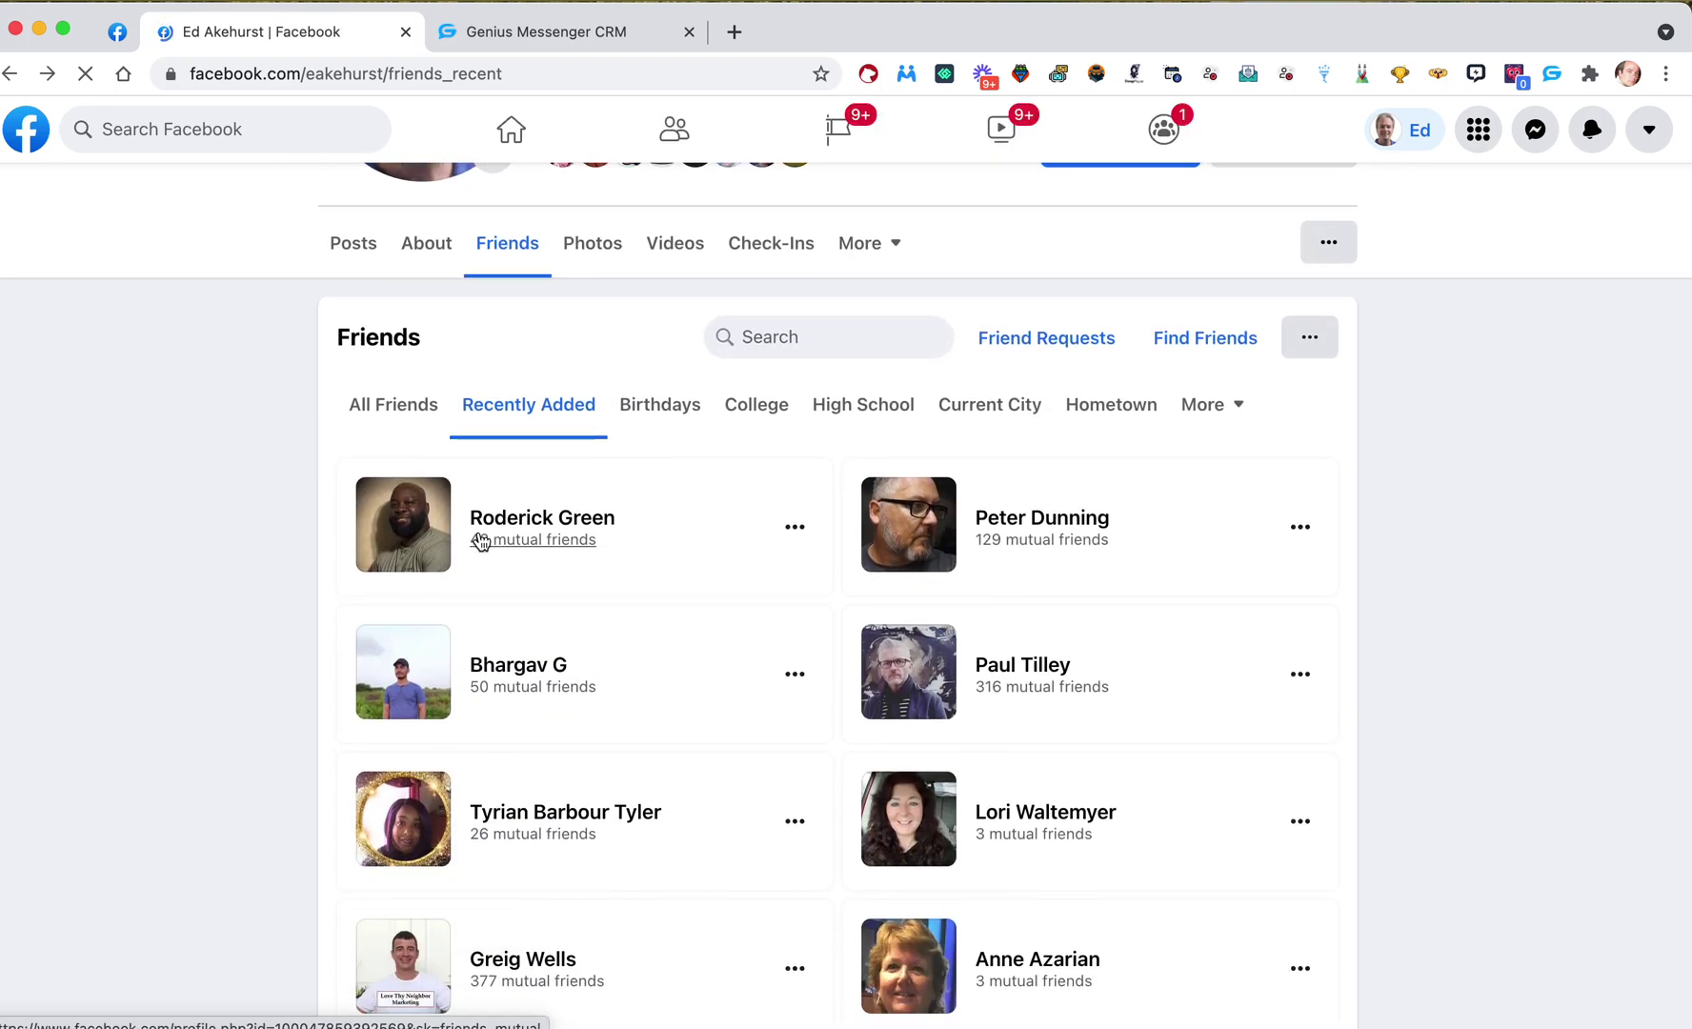
{"action": "scroll", "coordinate": [722, 591], "scroll_direction": "down", "scroll_amount": 2}
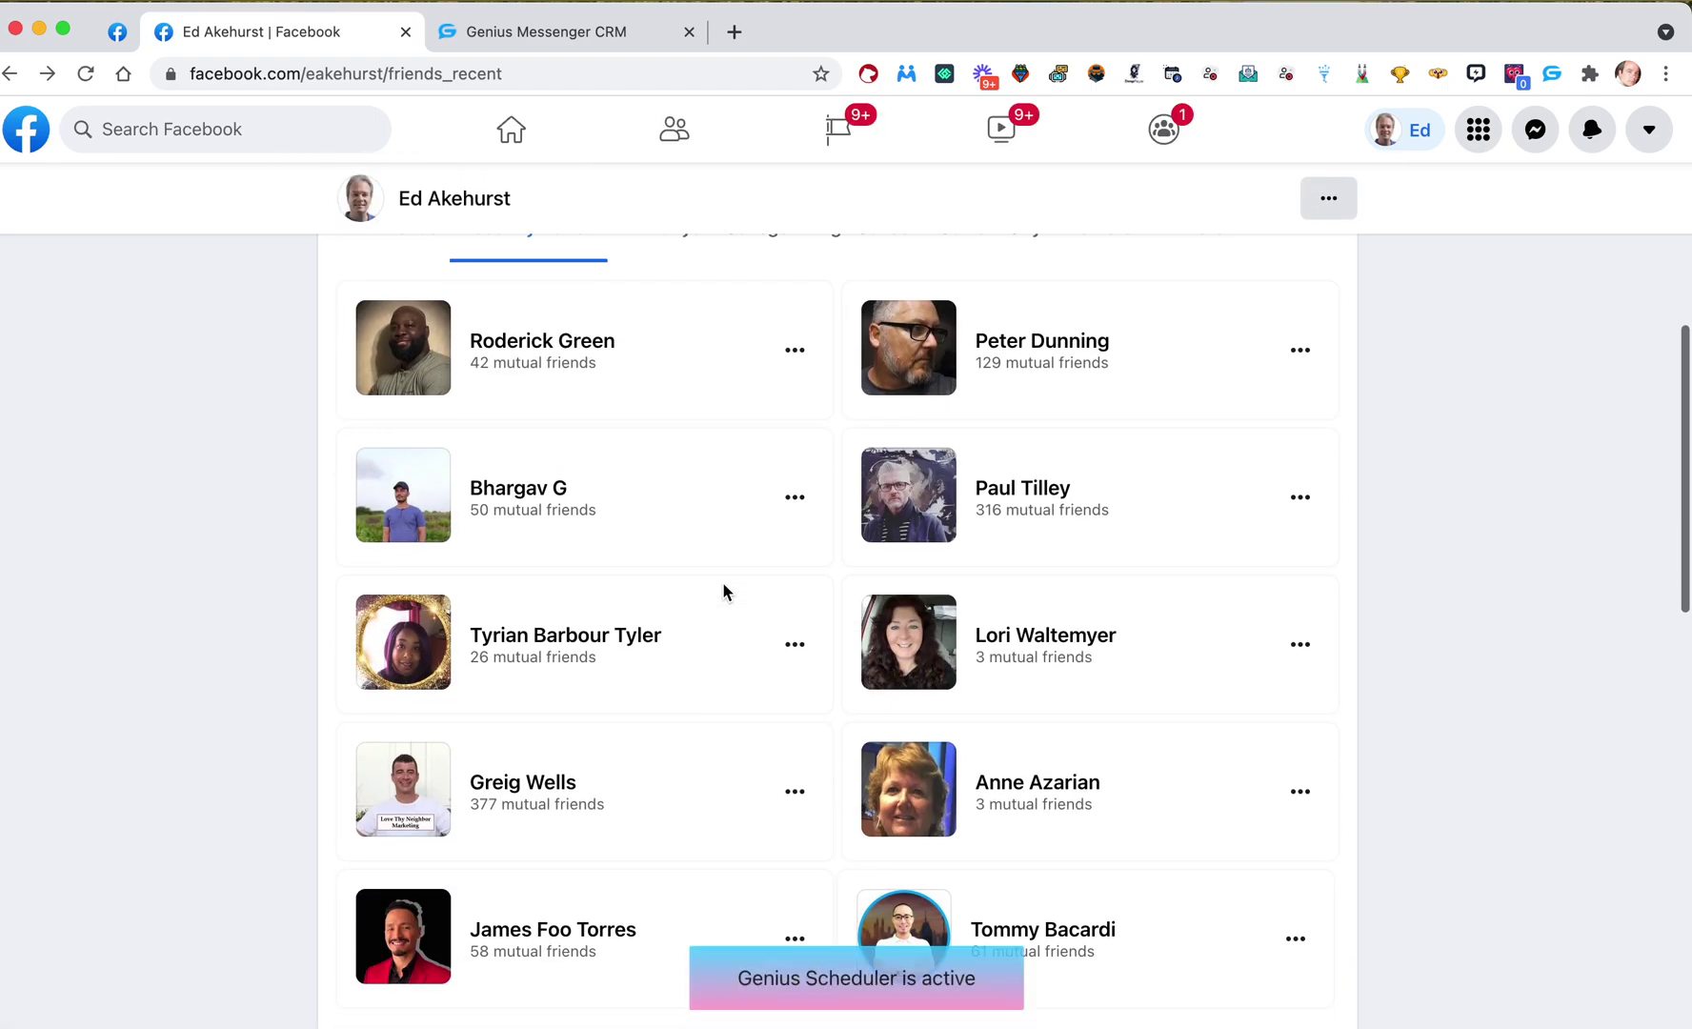
{"action": "scroll", "coordinate": [722, 592], "scroll_direction": "up", "scroll_amount": 2}
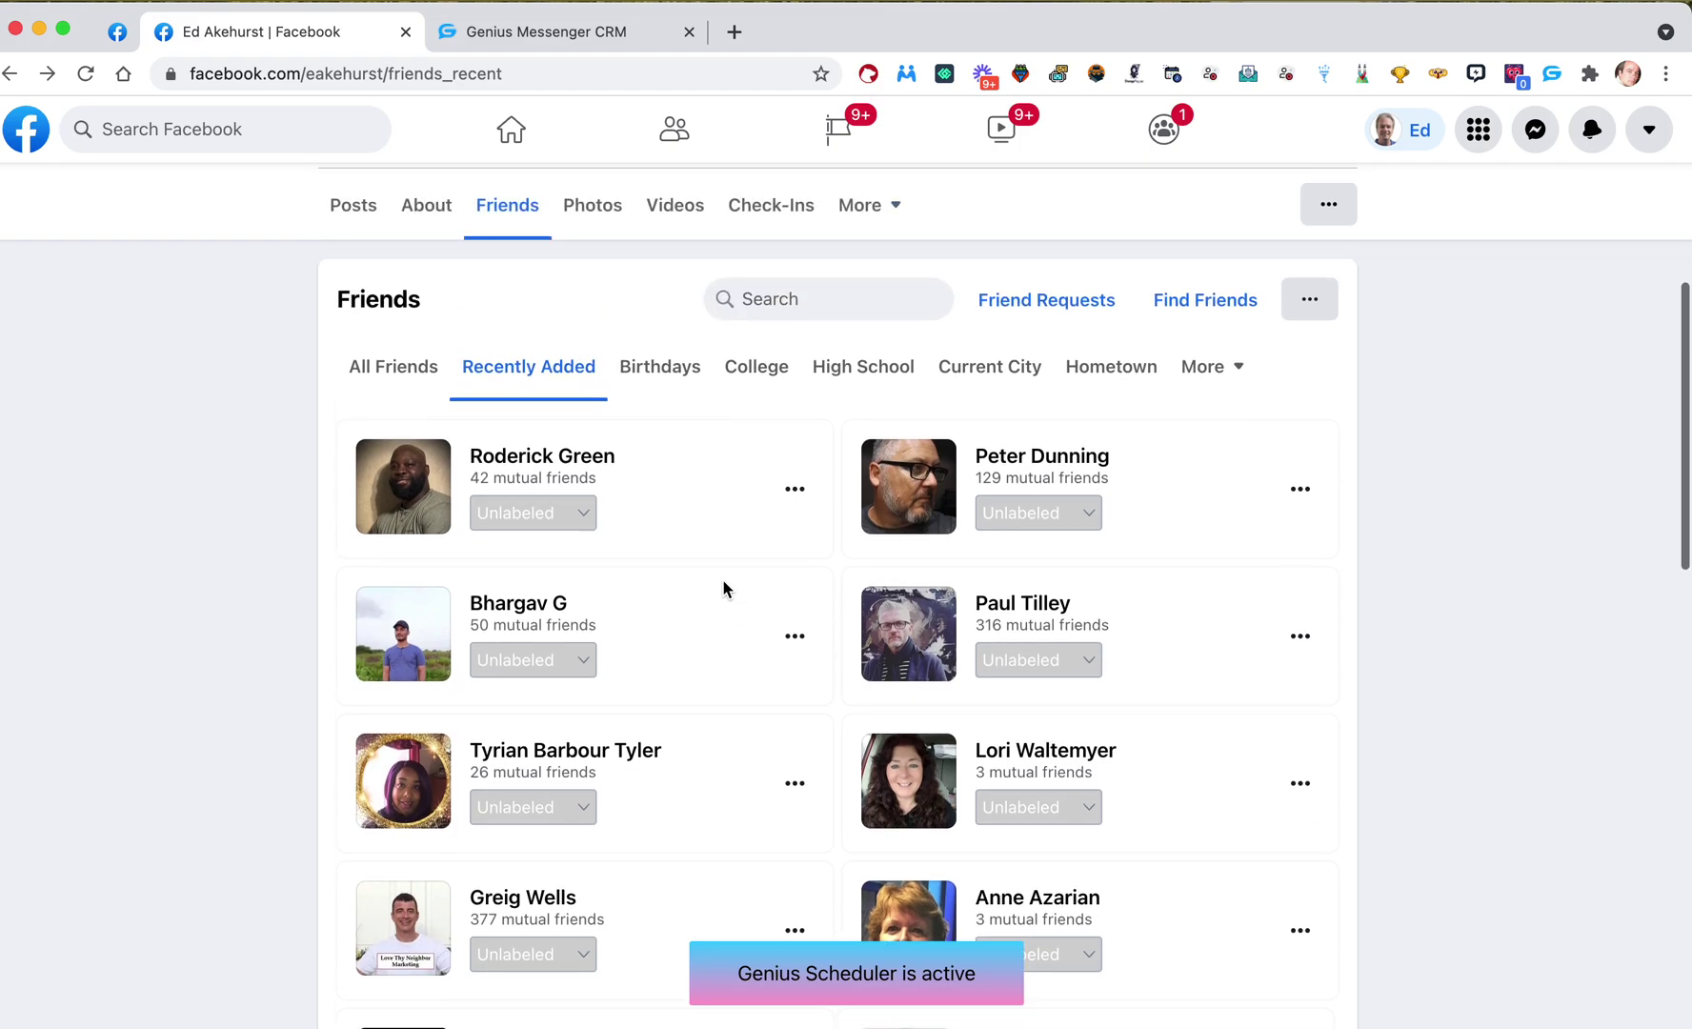
{"action": "scroll", "coordinate": [543, 659], "scroll_direction": "down", "scroll_amount": 1}
{"action": "scroll", "coordinate": [543, 659], "scroll_direction": "down", "scroll_amount": 2}
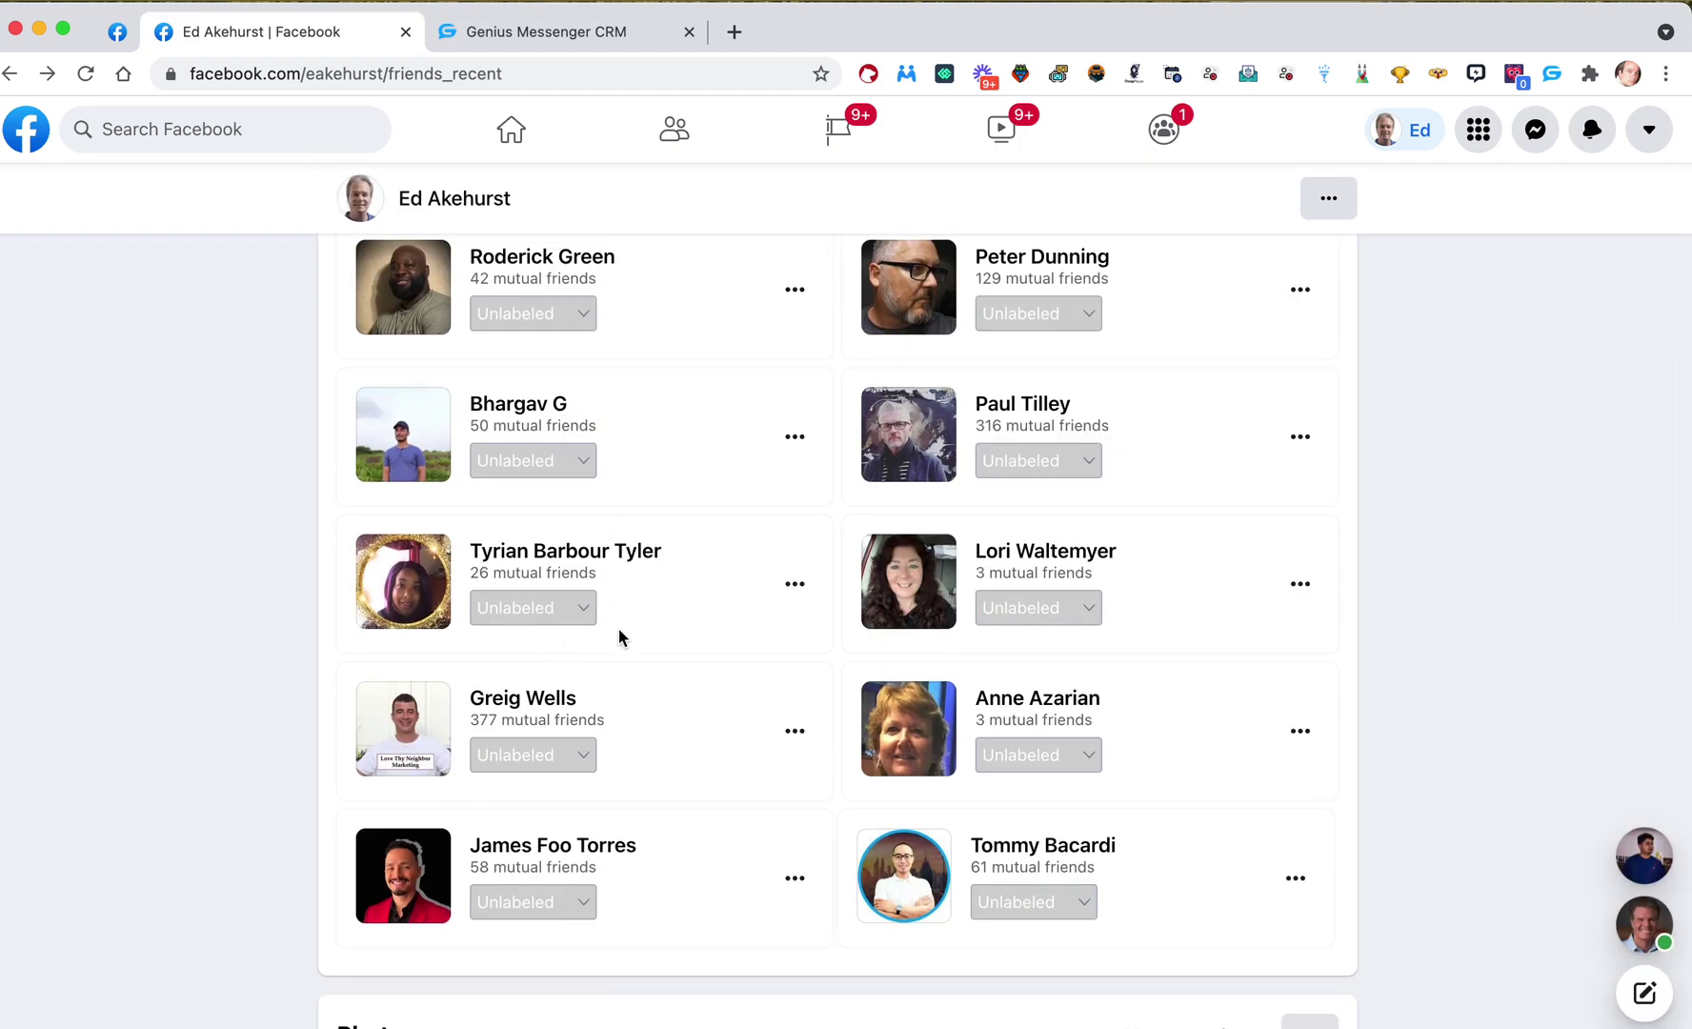
{"action": "scroll", "coordinate": [618, 629], "scroll_direction": "up", "scroll_amount": 1}
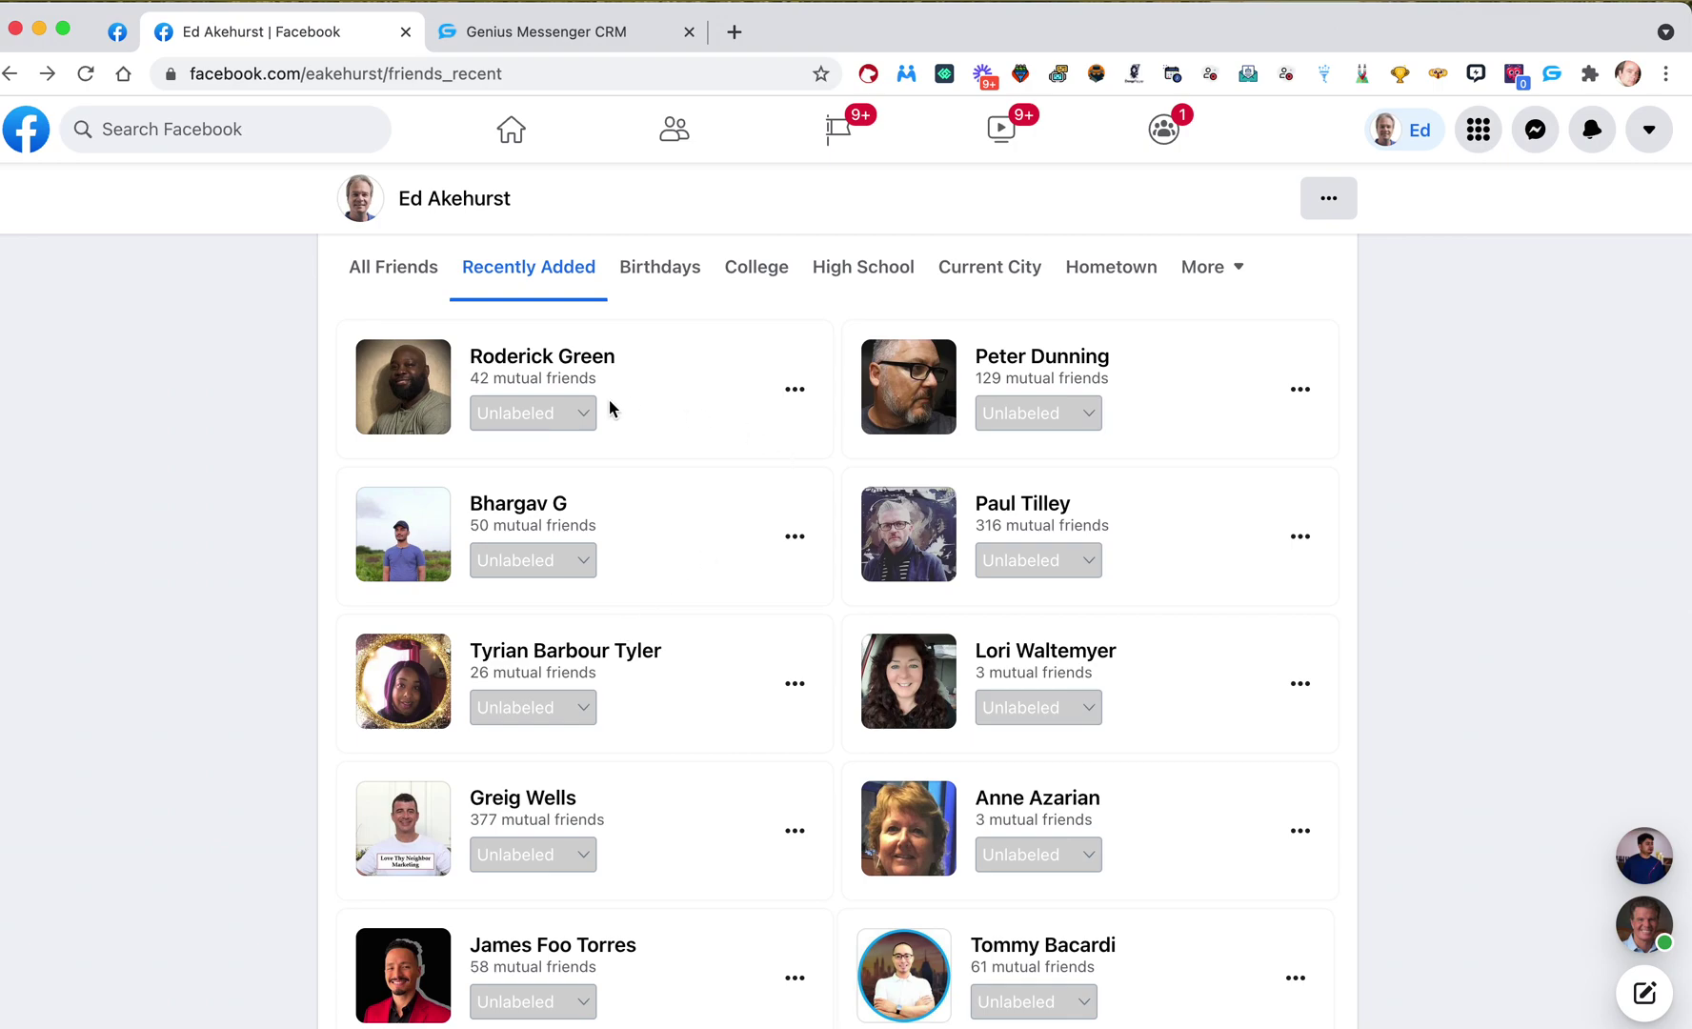
{"action": "scroll", "coordinate": [585, 419], "scroll_direction": "down", "scroll_amount": 1}
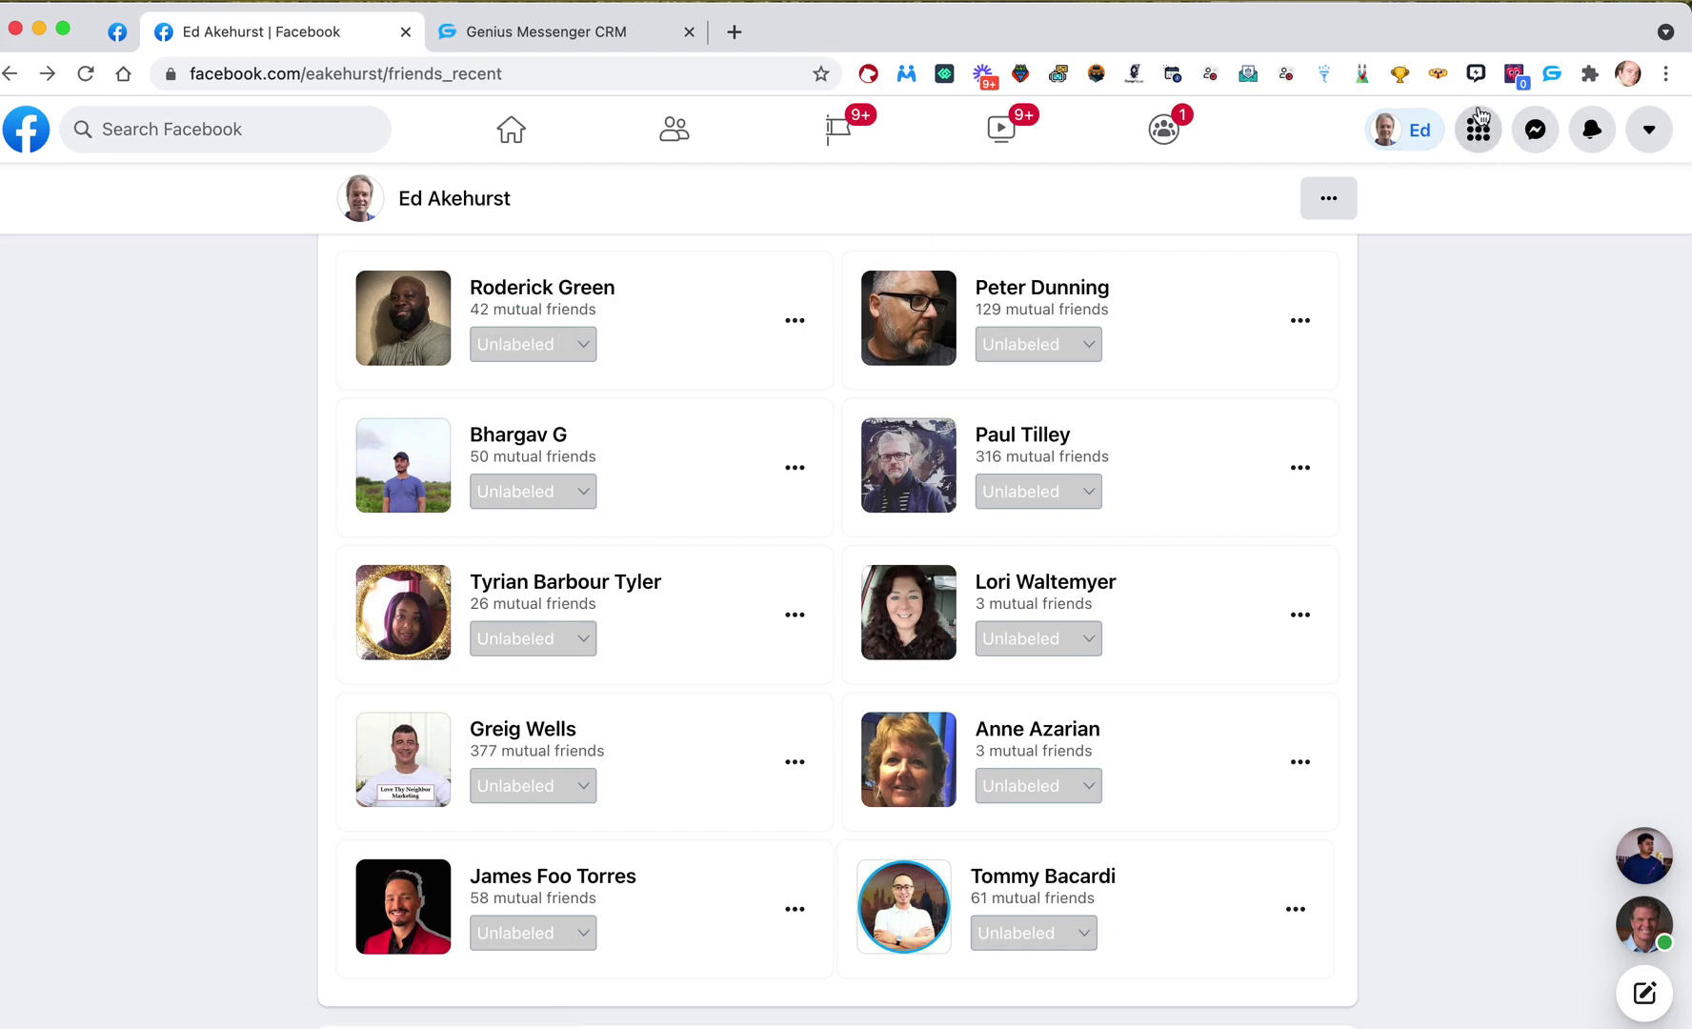
View the extension's label overview, switch to the Genius Messenger CRM page and open its Broadcast section
{"action": "left_click", "coordinate": [1551, 75]}
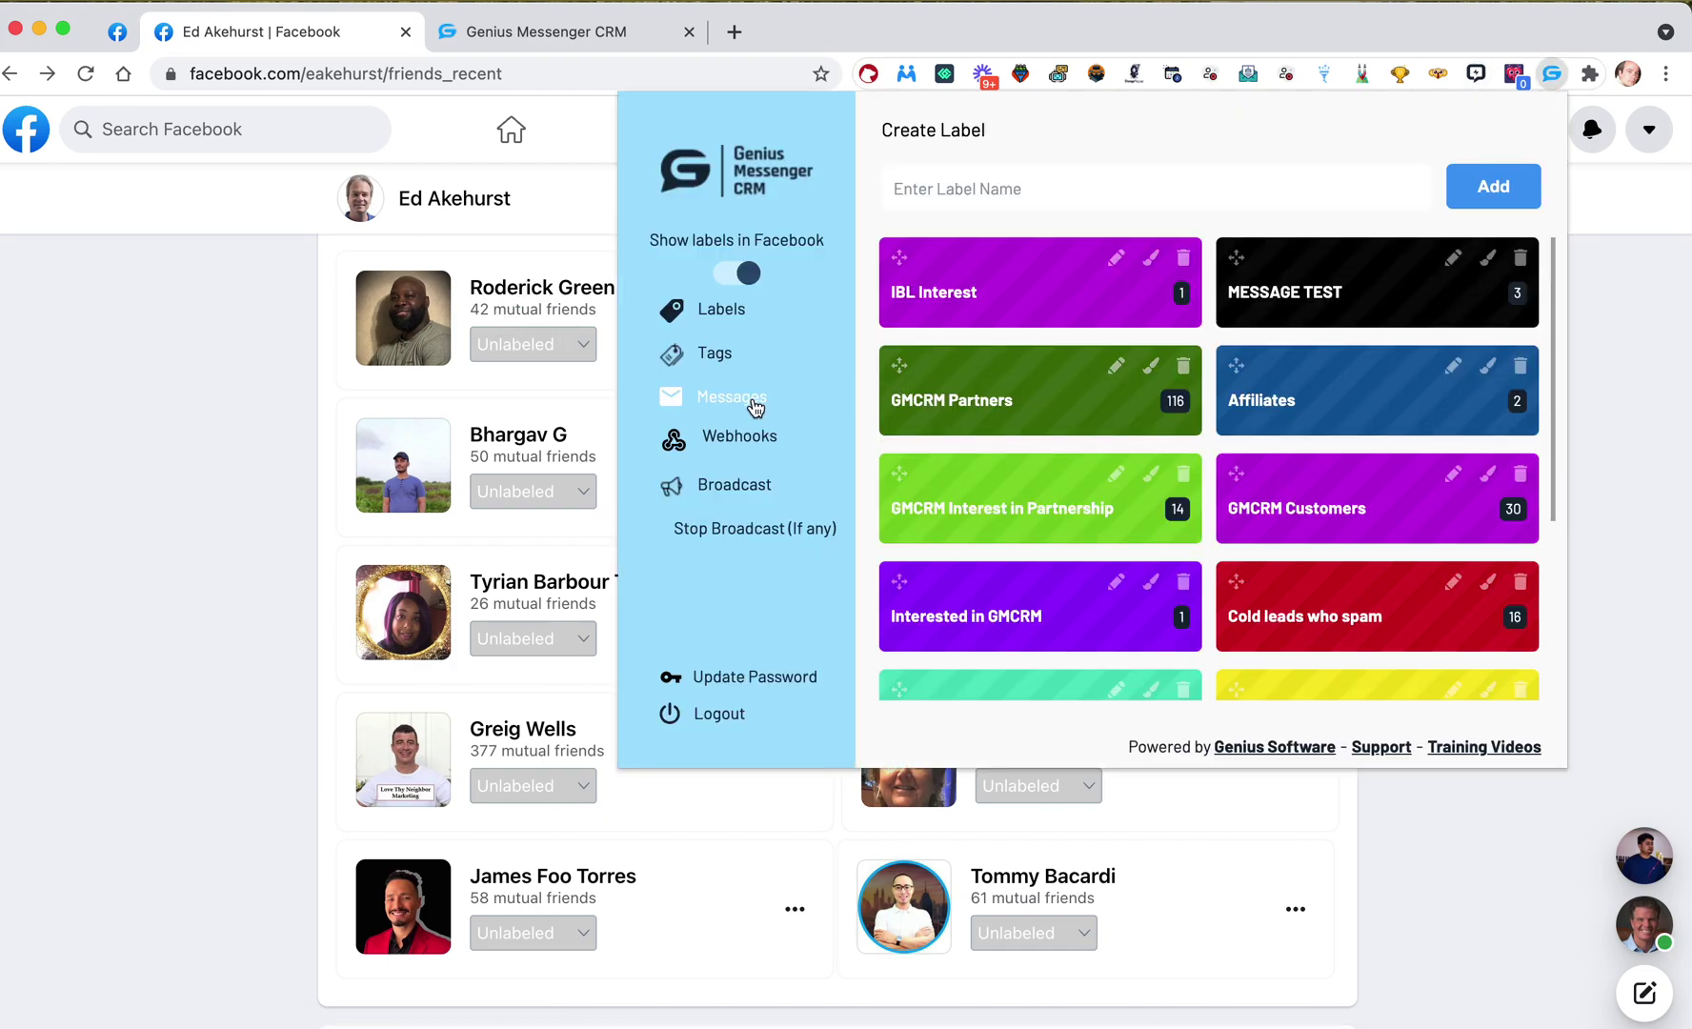
{"action": "left_click", "coordinate": [593, 34]}
{"action": "left_click", "coordinate": [124, 532]}
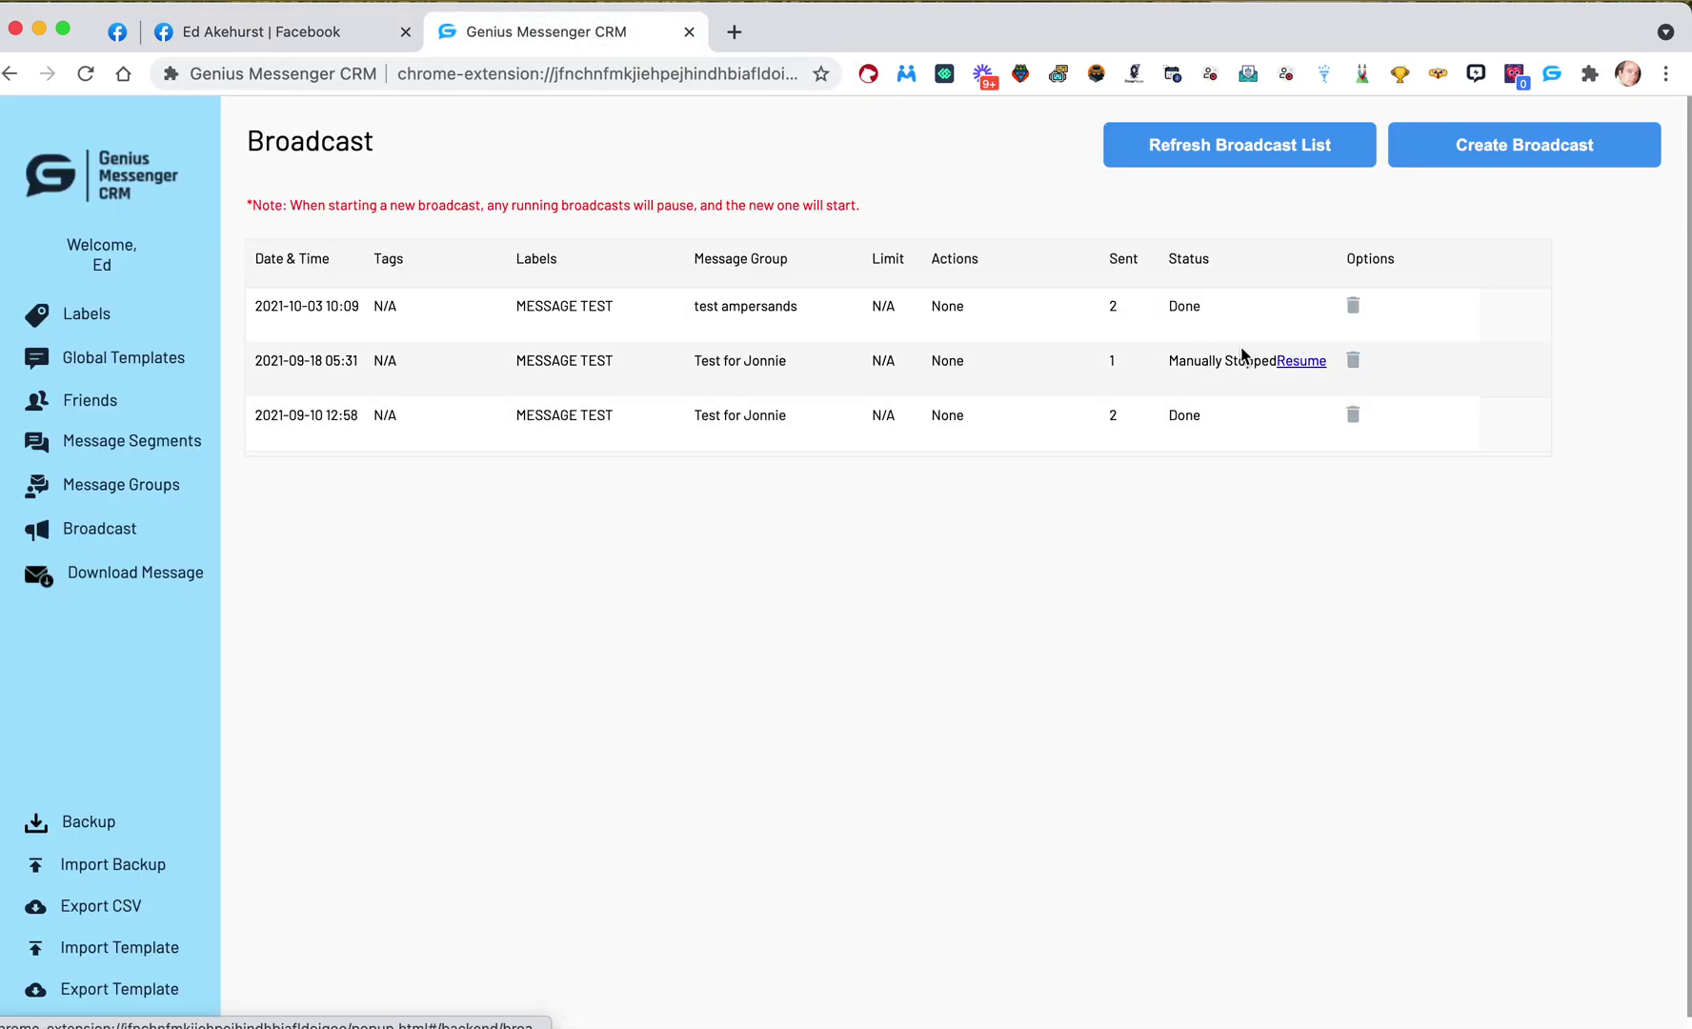
Start a new broadcast to friends with the MESSAGE TEST label, using a 5-minute interval
{"action": "left_click", "coordinate": [1490, 151]}
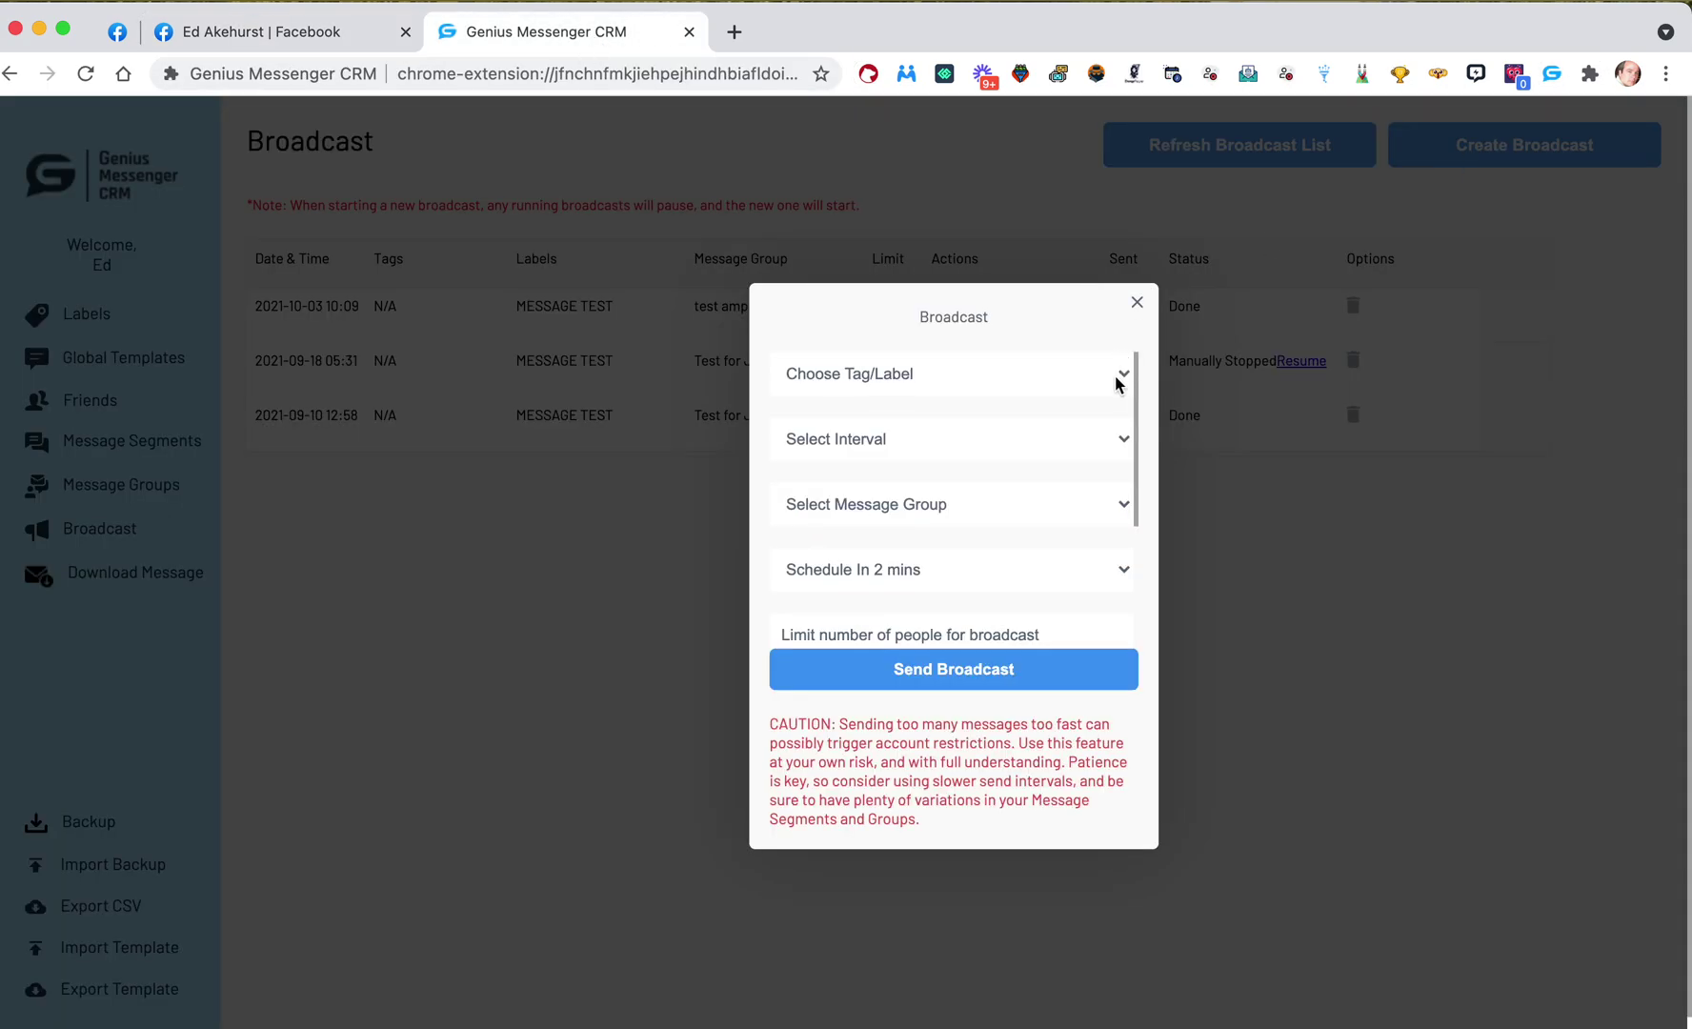
{"action": "left_click", "coordinate": [1119, 375]}
{"action": "left_click", "coordinate": [863, 426]}
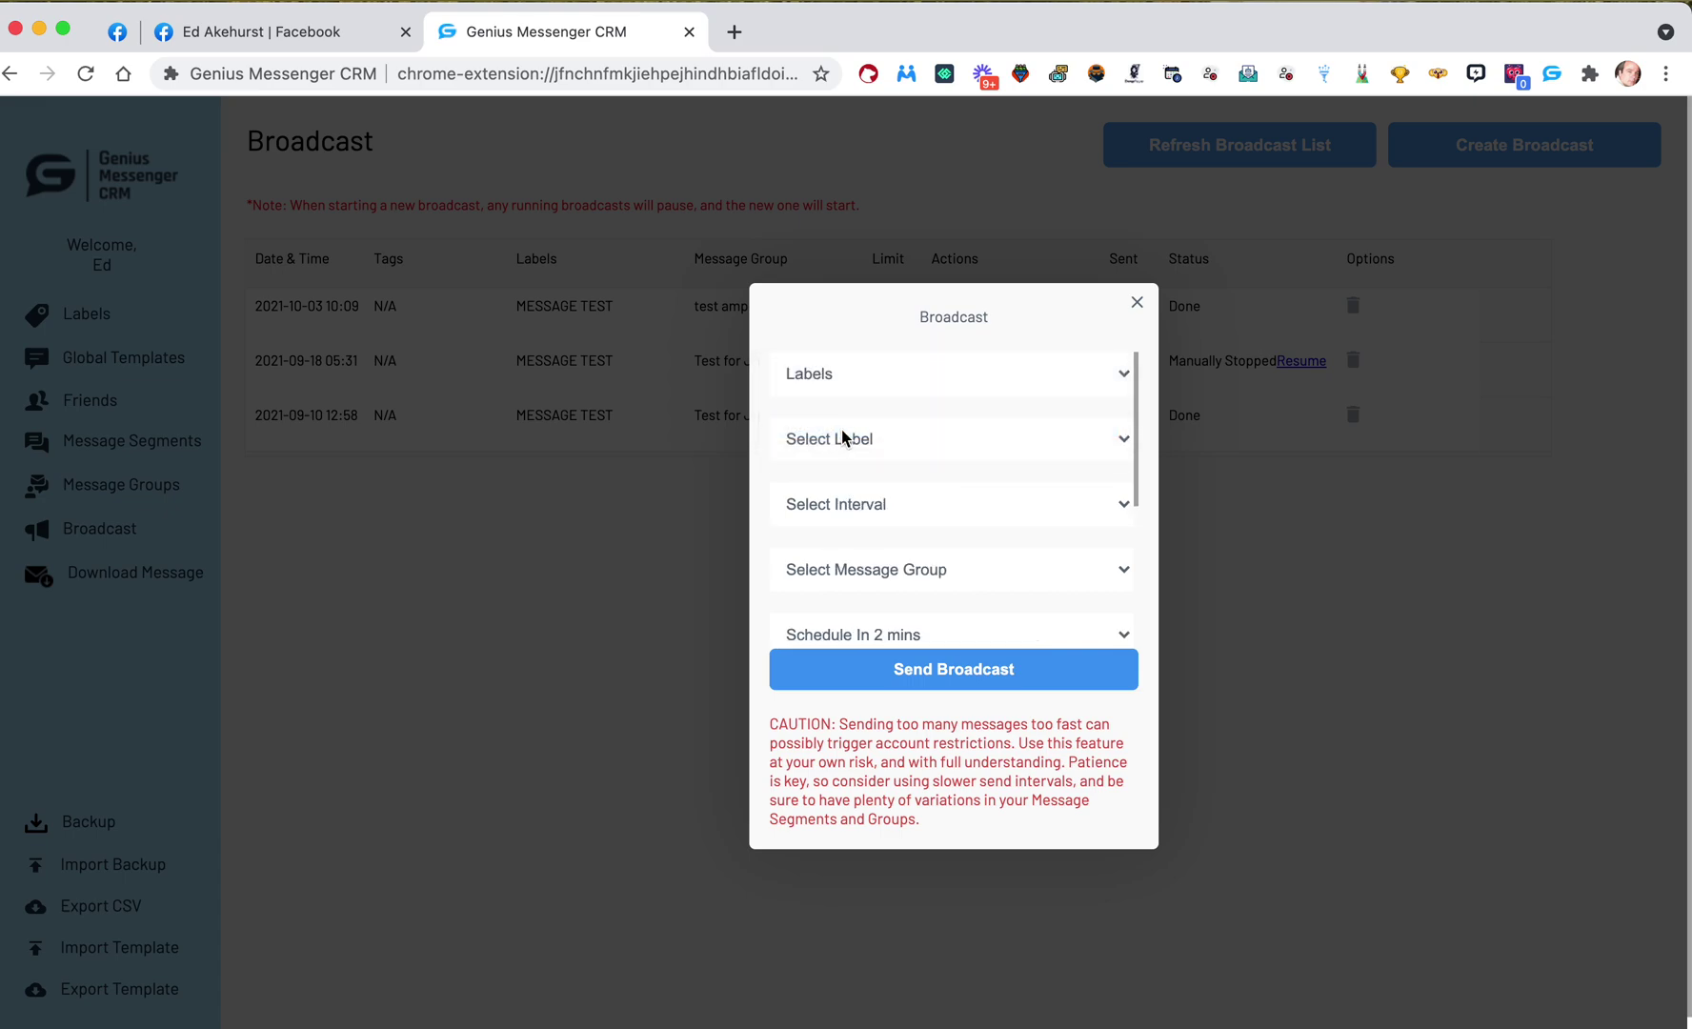
{"action": "left_click", "coordinate": [861, 446]}
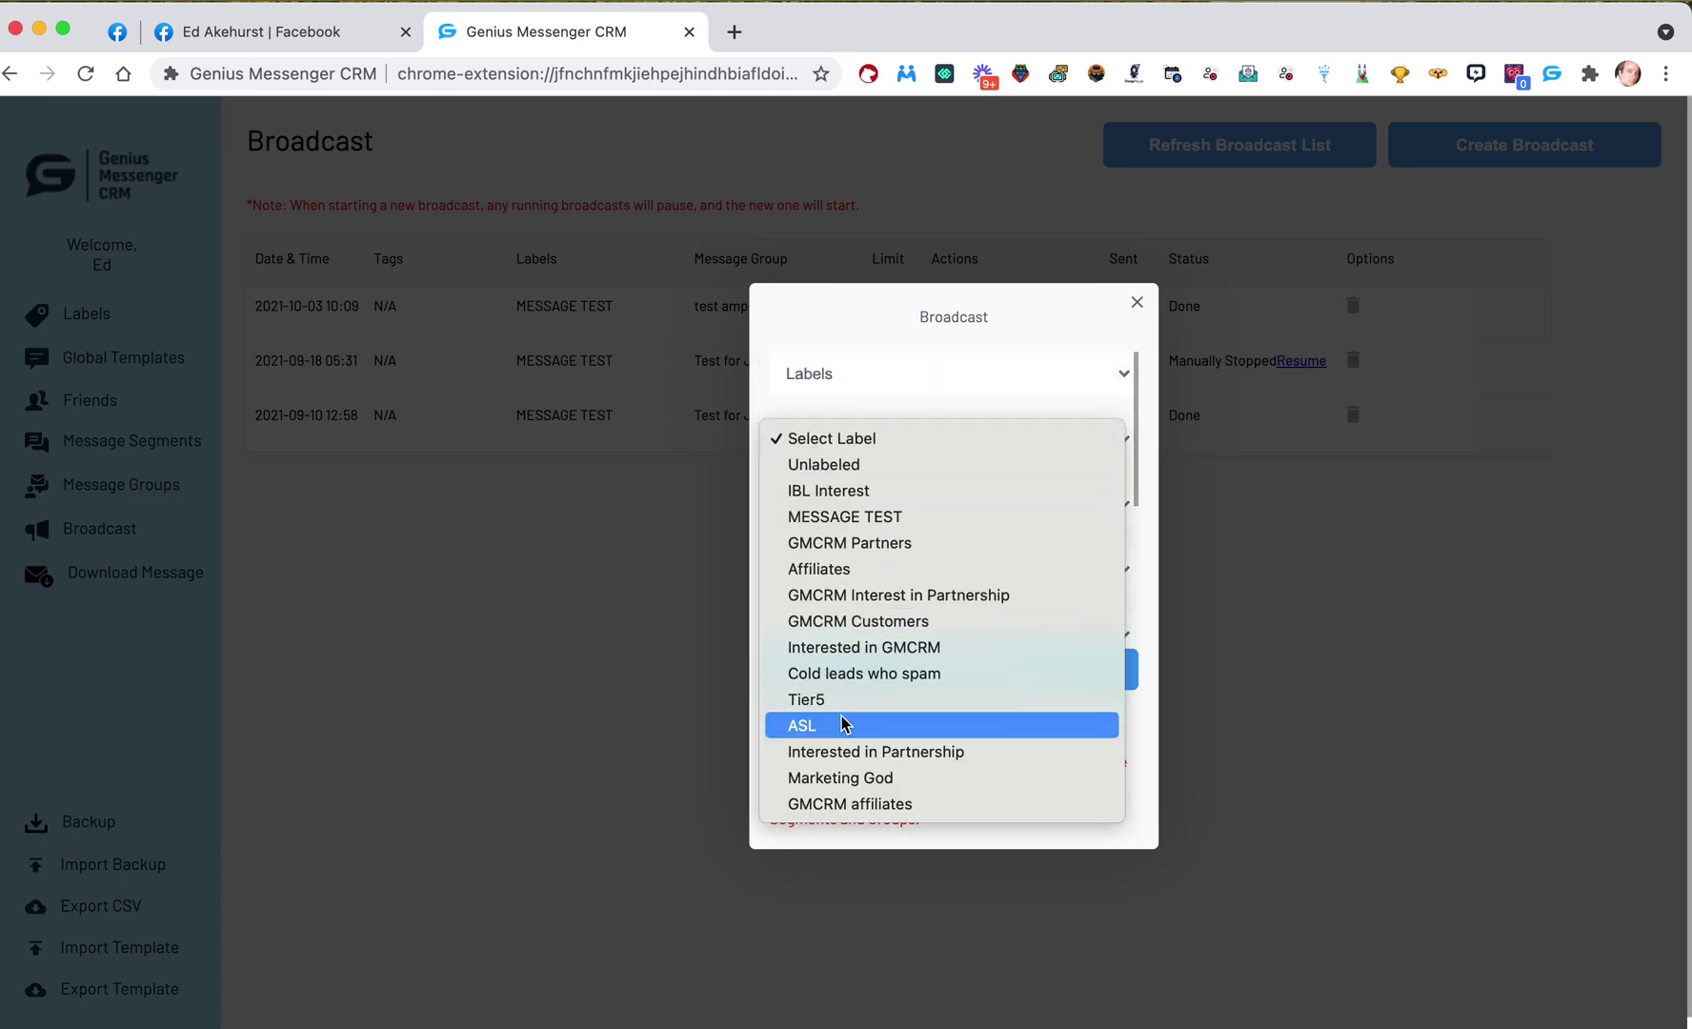
{"action": "left_click", "coordinate": [843, 519]}
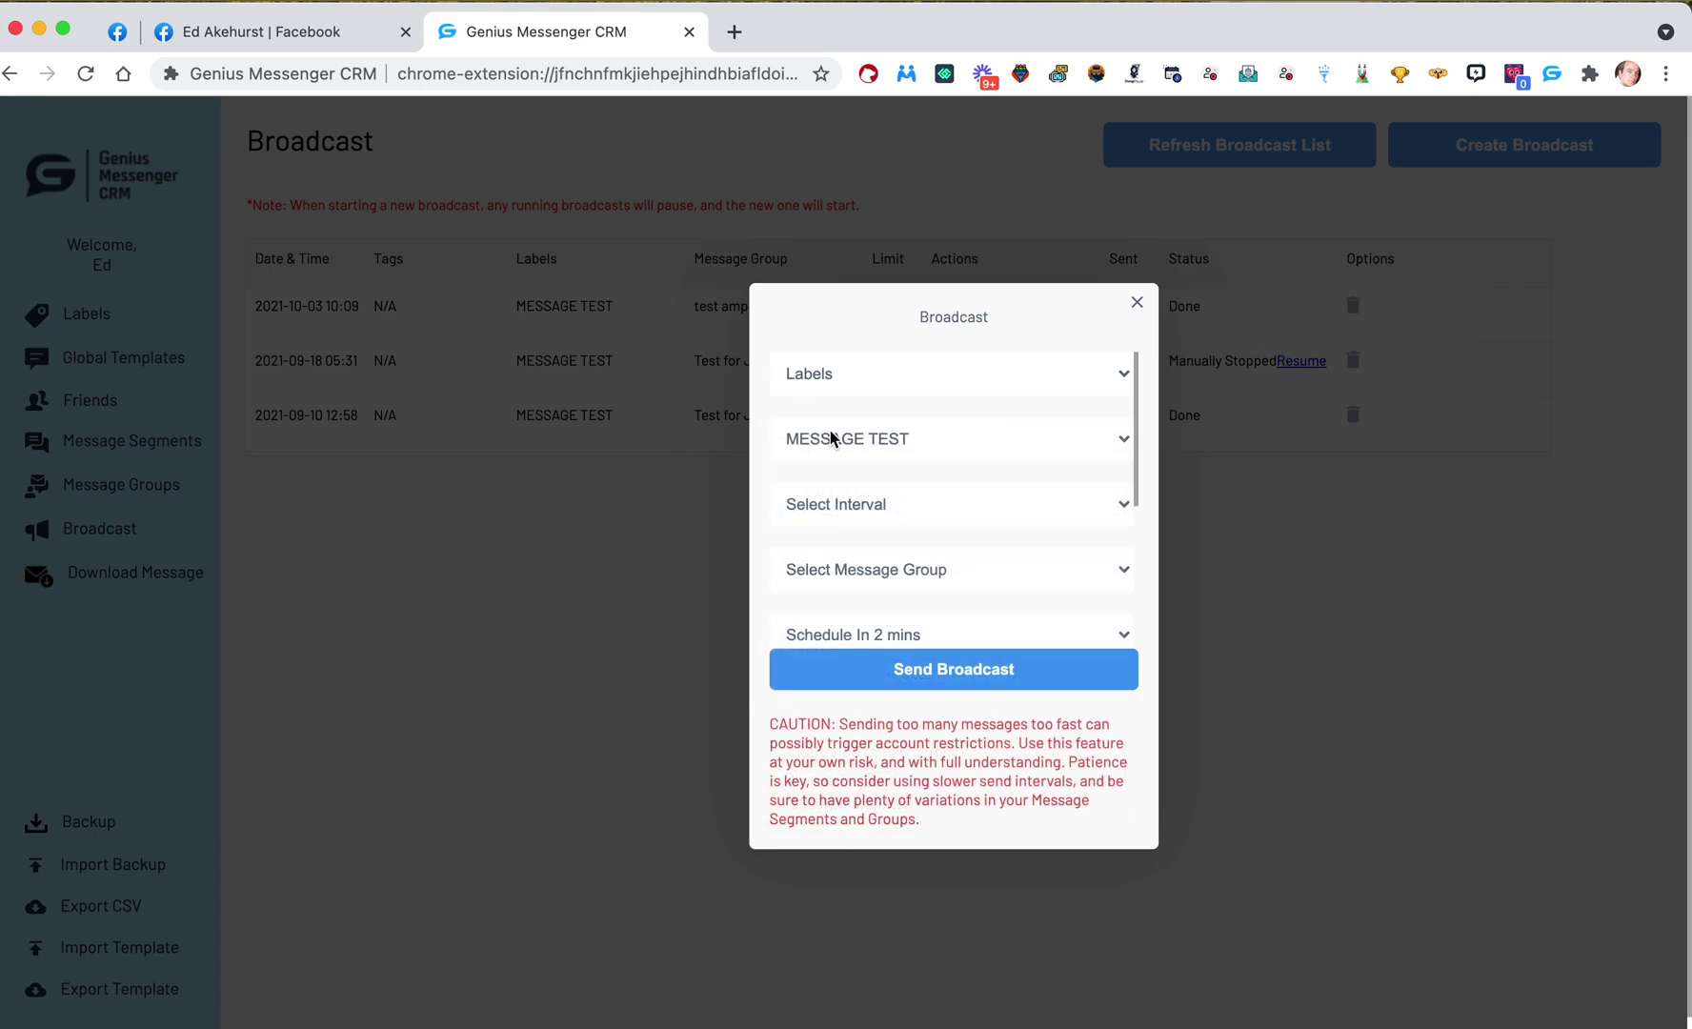
{"action": "left_click", "coordinate": [961, 512]}
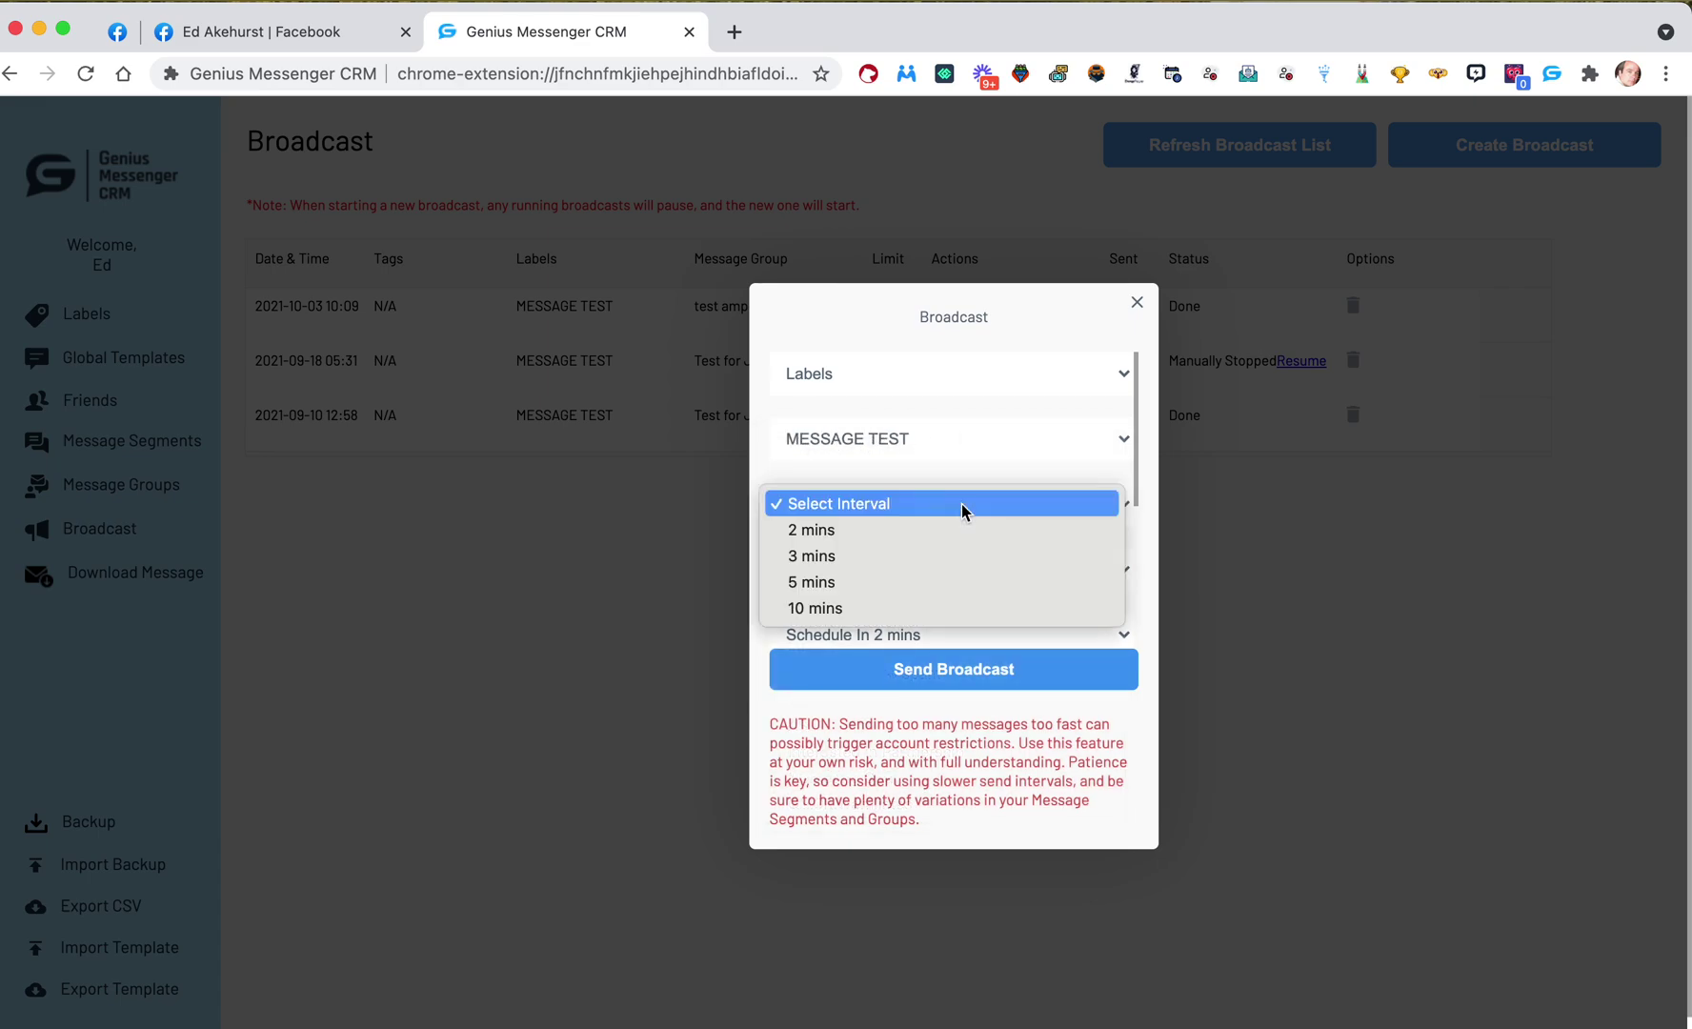
{"action": "left_click", "coordinate": [846, 579]}
Review the broadcast form's message group, schedule, people limit and action options
{"action": "scroll", "coordinate": [845, 577], "scroll_direction": "down", "scroll_amount": 2}
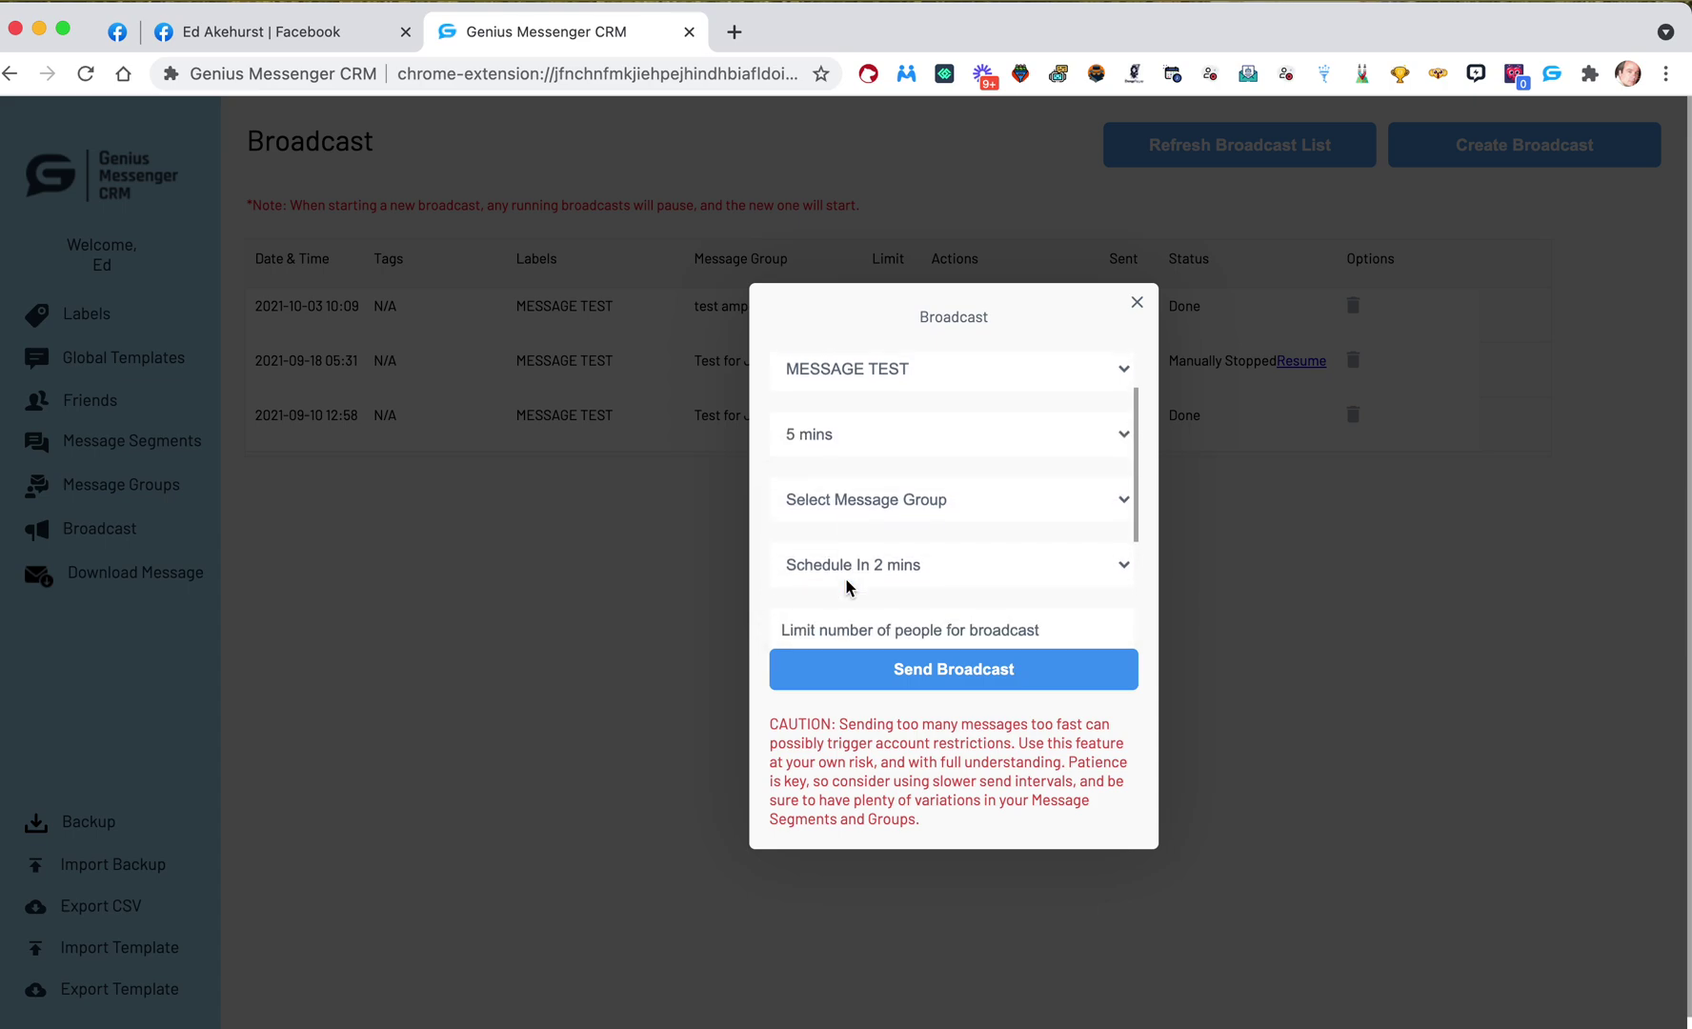
{"action": "scroll", "coordinate": [866, 576], "scroll_direction": "down", "scroll_amount": 2}
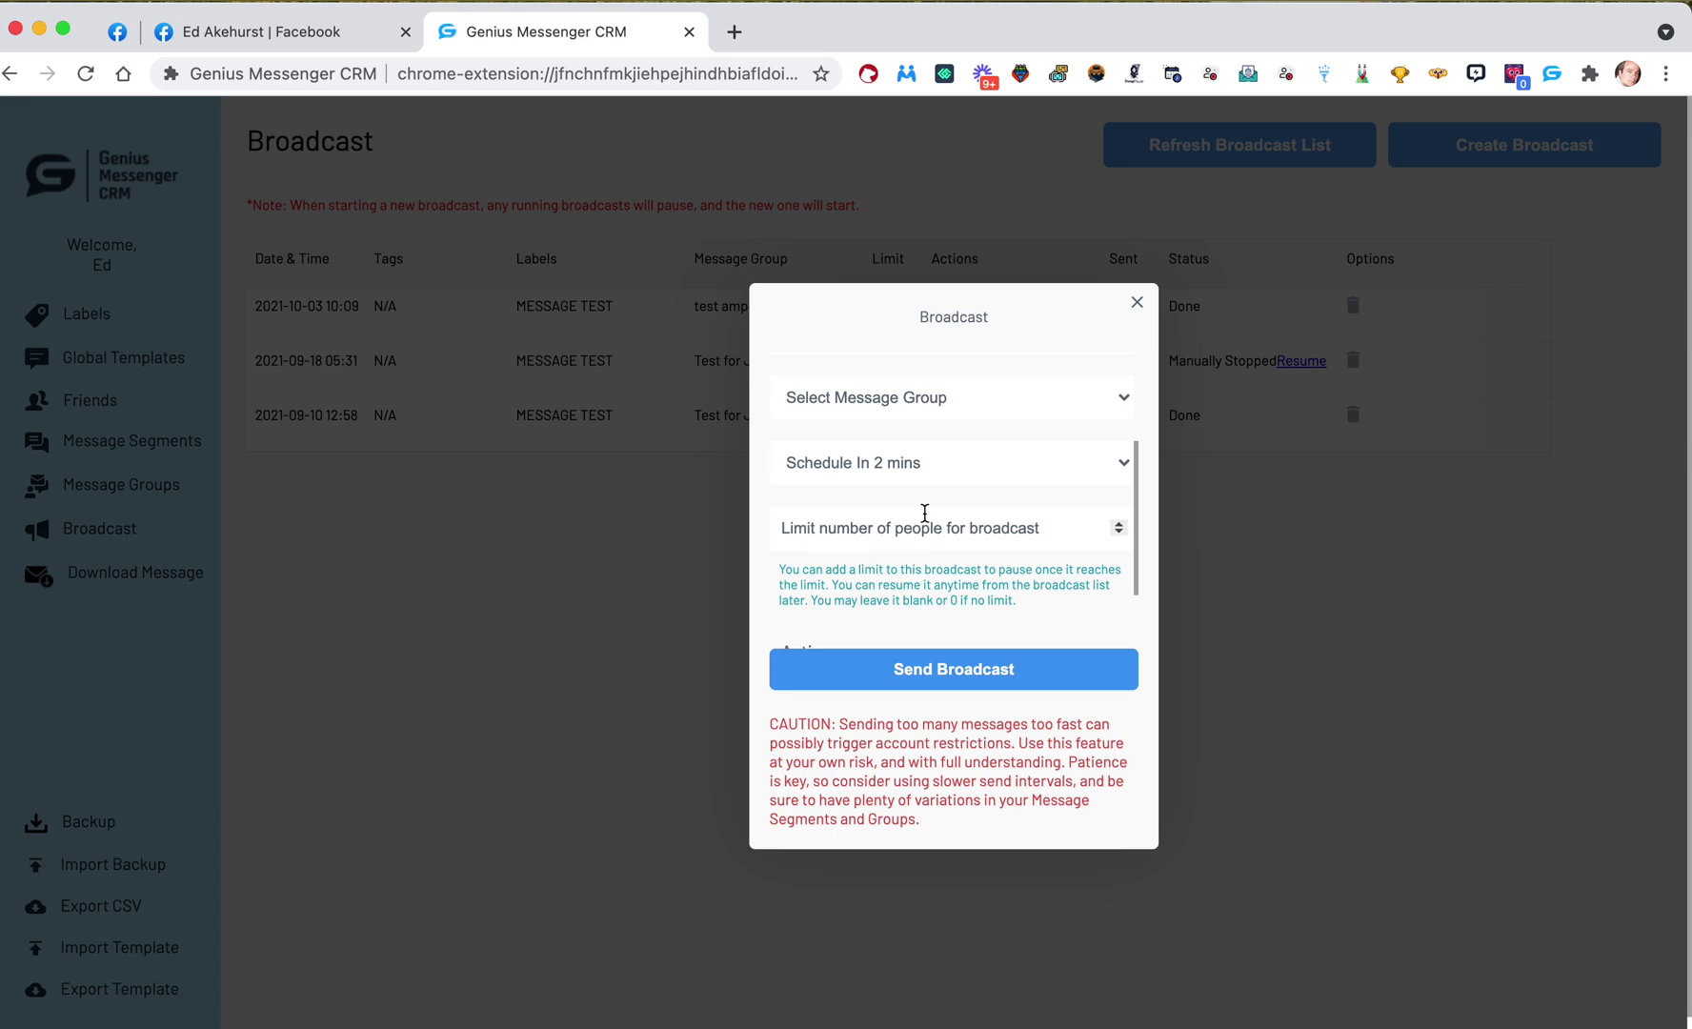
{"action": "scroll", "coordinate": [919, 514], "scroll_direction": "up", "scroll_amount": 2}
{"action": "scroll", "coordinate": [919, 513], "scroll_direction": "down", "scroll_amount": 4}
{"action": "scroll", "coordinate": [922, 511], "scroll_direction": "up", "scroll_amount": 3}
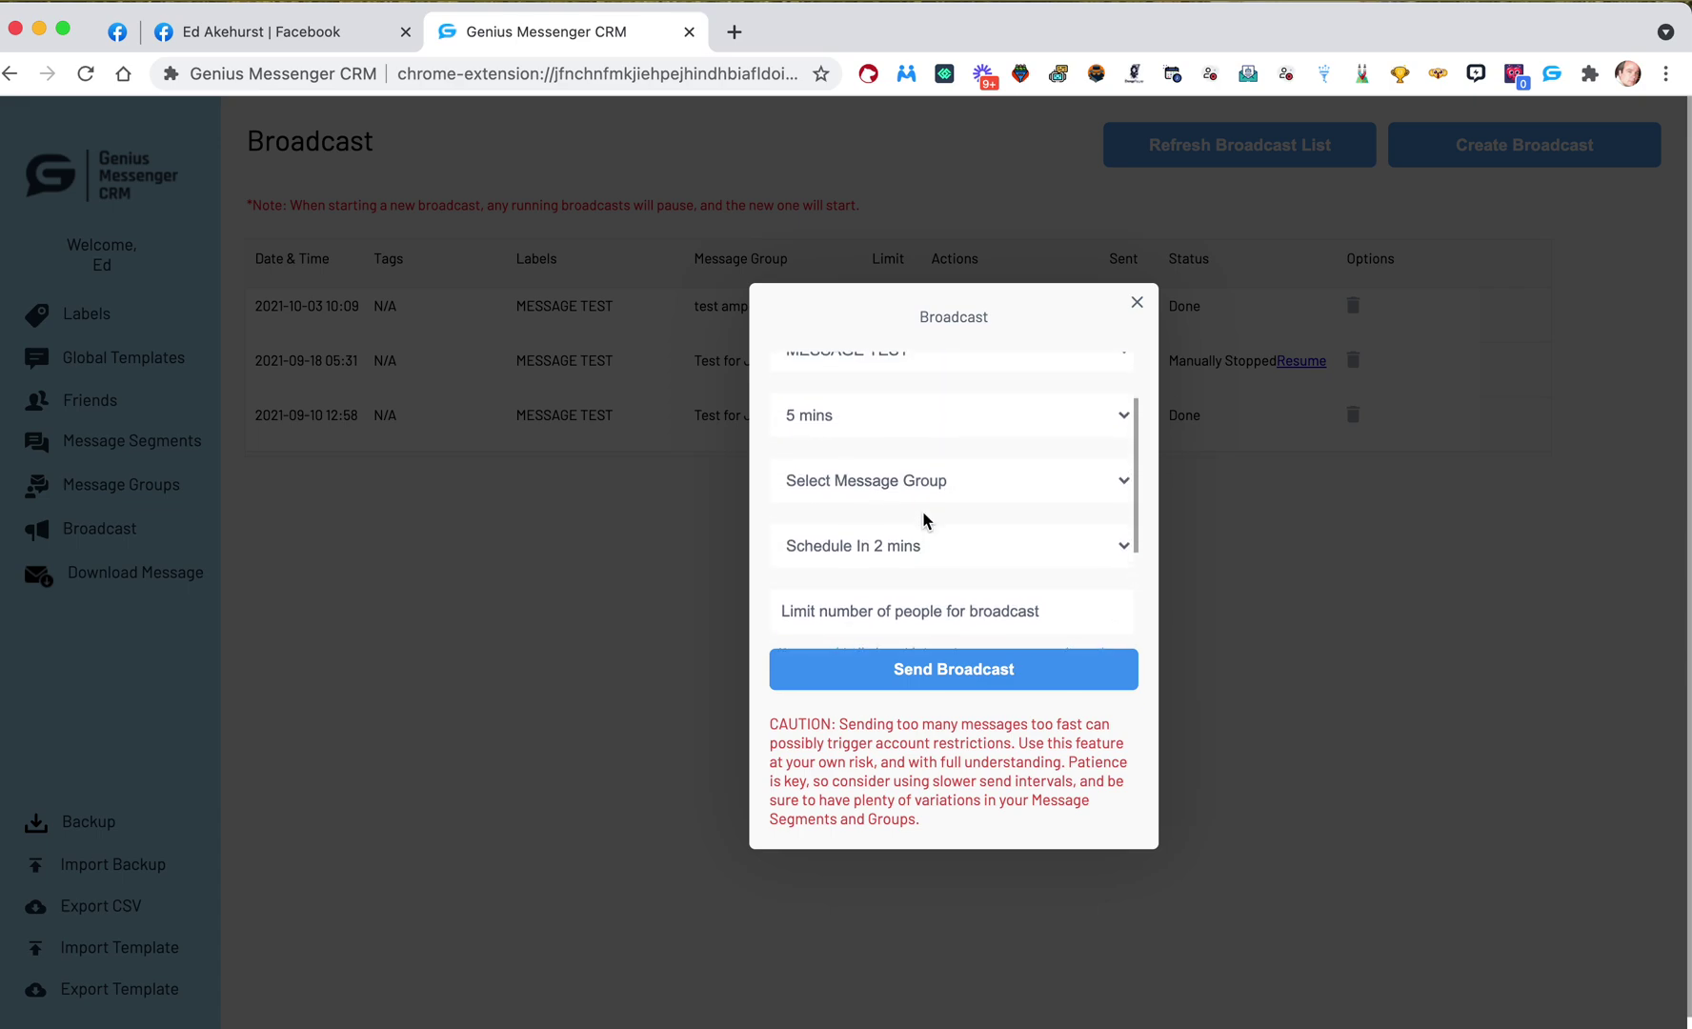
{"action": "scroll", "coordinate": [976, 498], "scroll_direction": "down", "scroll_amount": 4}
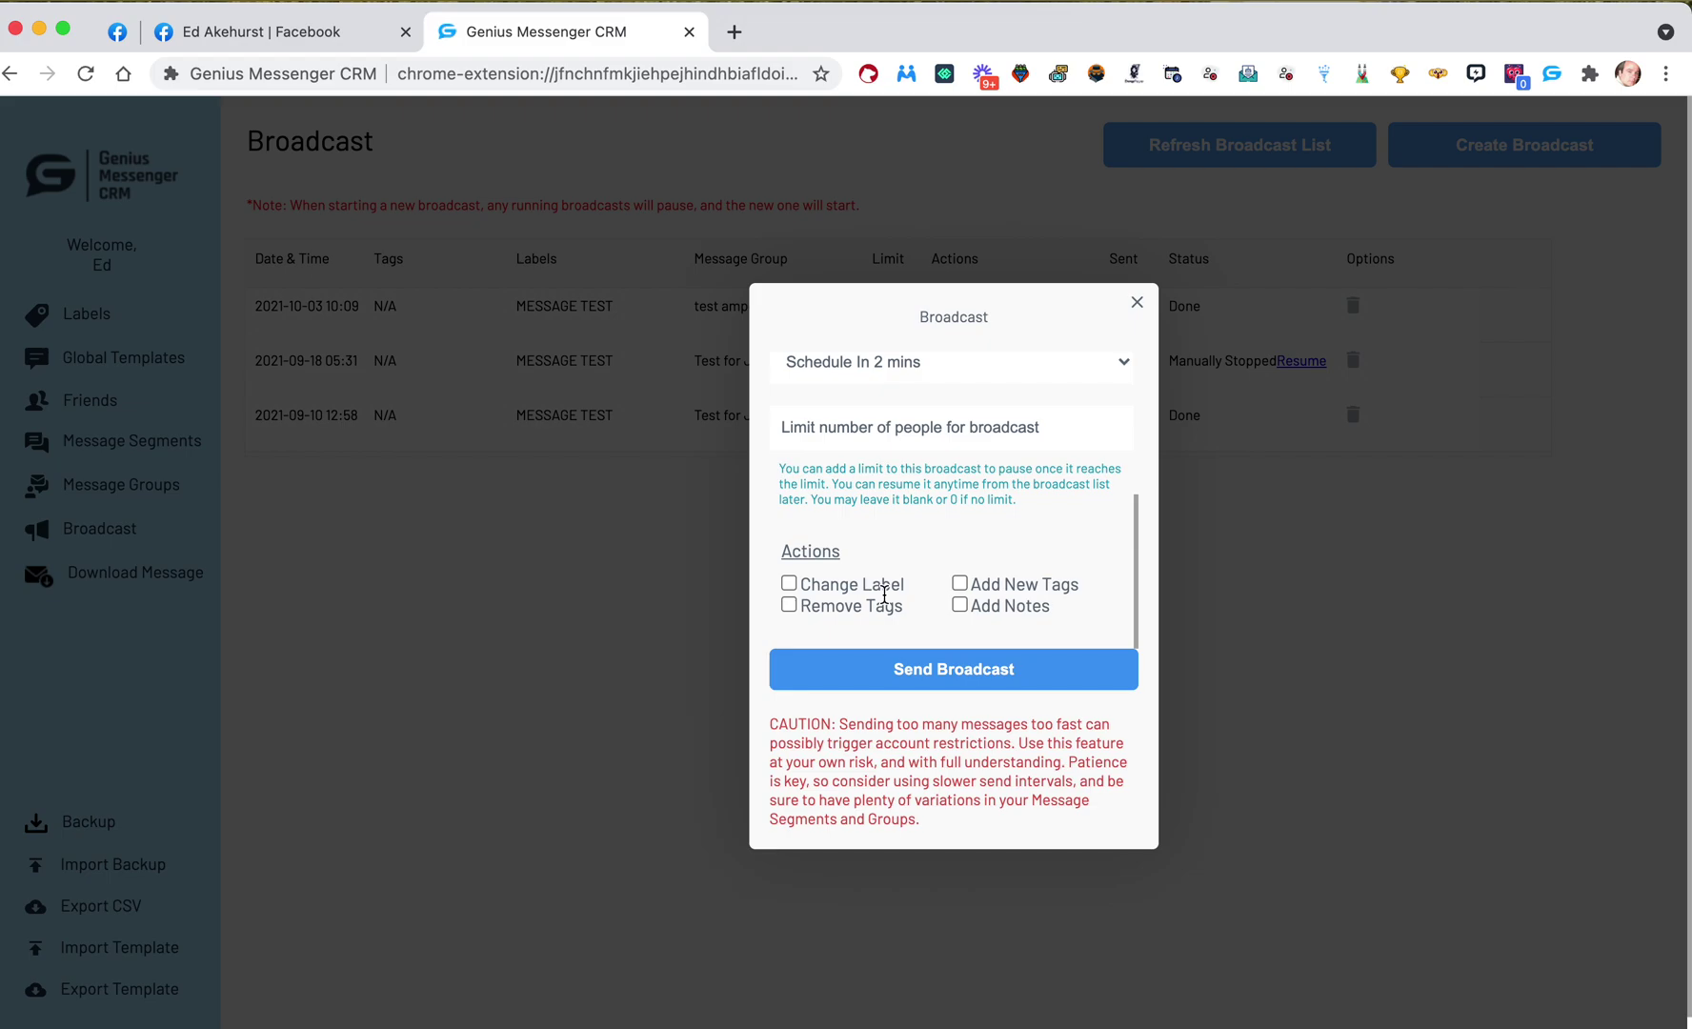
Enable the Change Label action, inspect its label choices without picking another, and close the broadcast form without sending
{"action": "left_click", "coordinate": [790, 583]}
{"action": "scroll", "coordinate": [880, 593], "scroll_direction": "down", "scroll_amount": 2}
{"action": "left_click", "coordinate": [879, 589]}
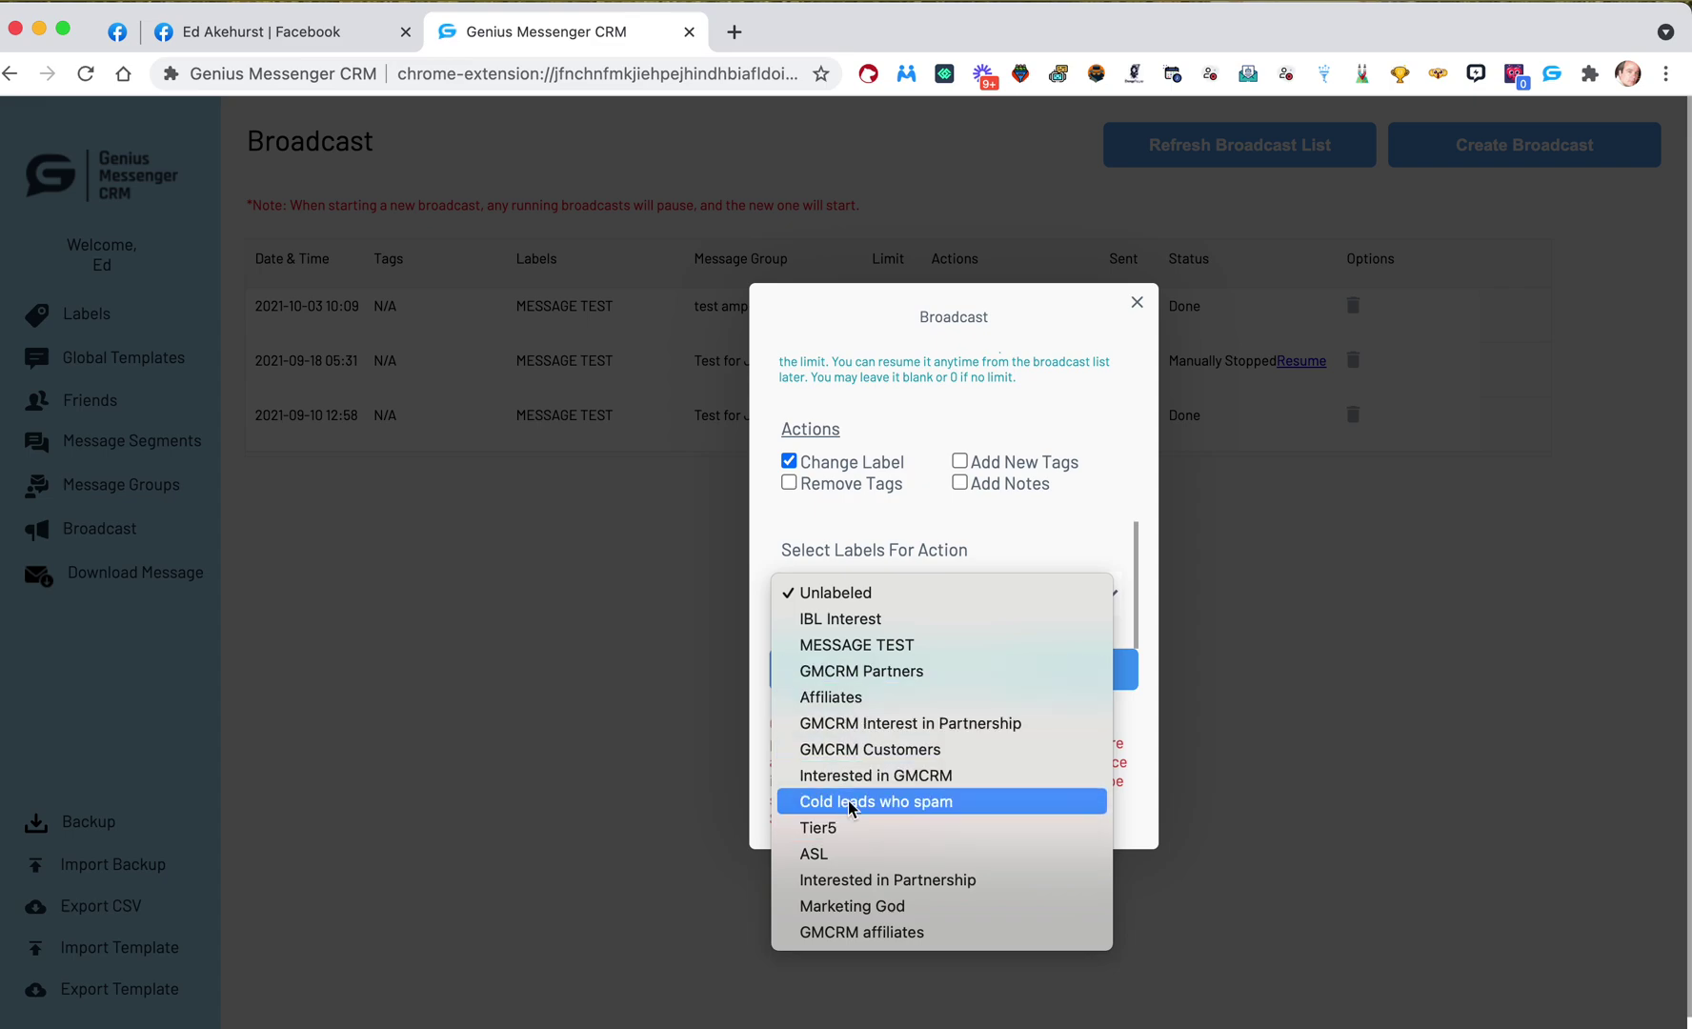
{"action": "left_click", "coordinate": [1092, 386]}
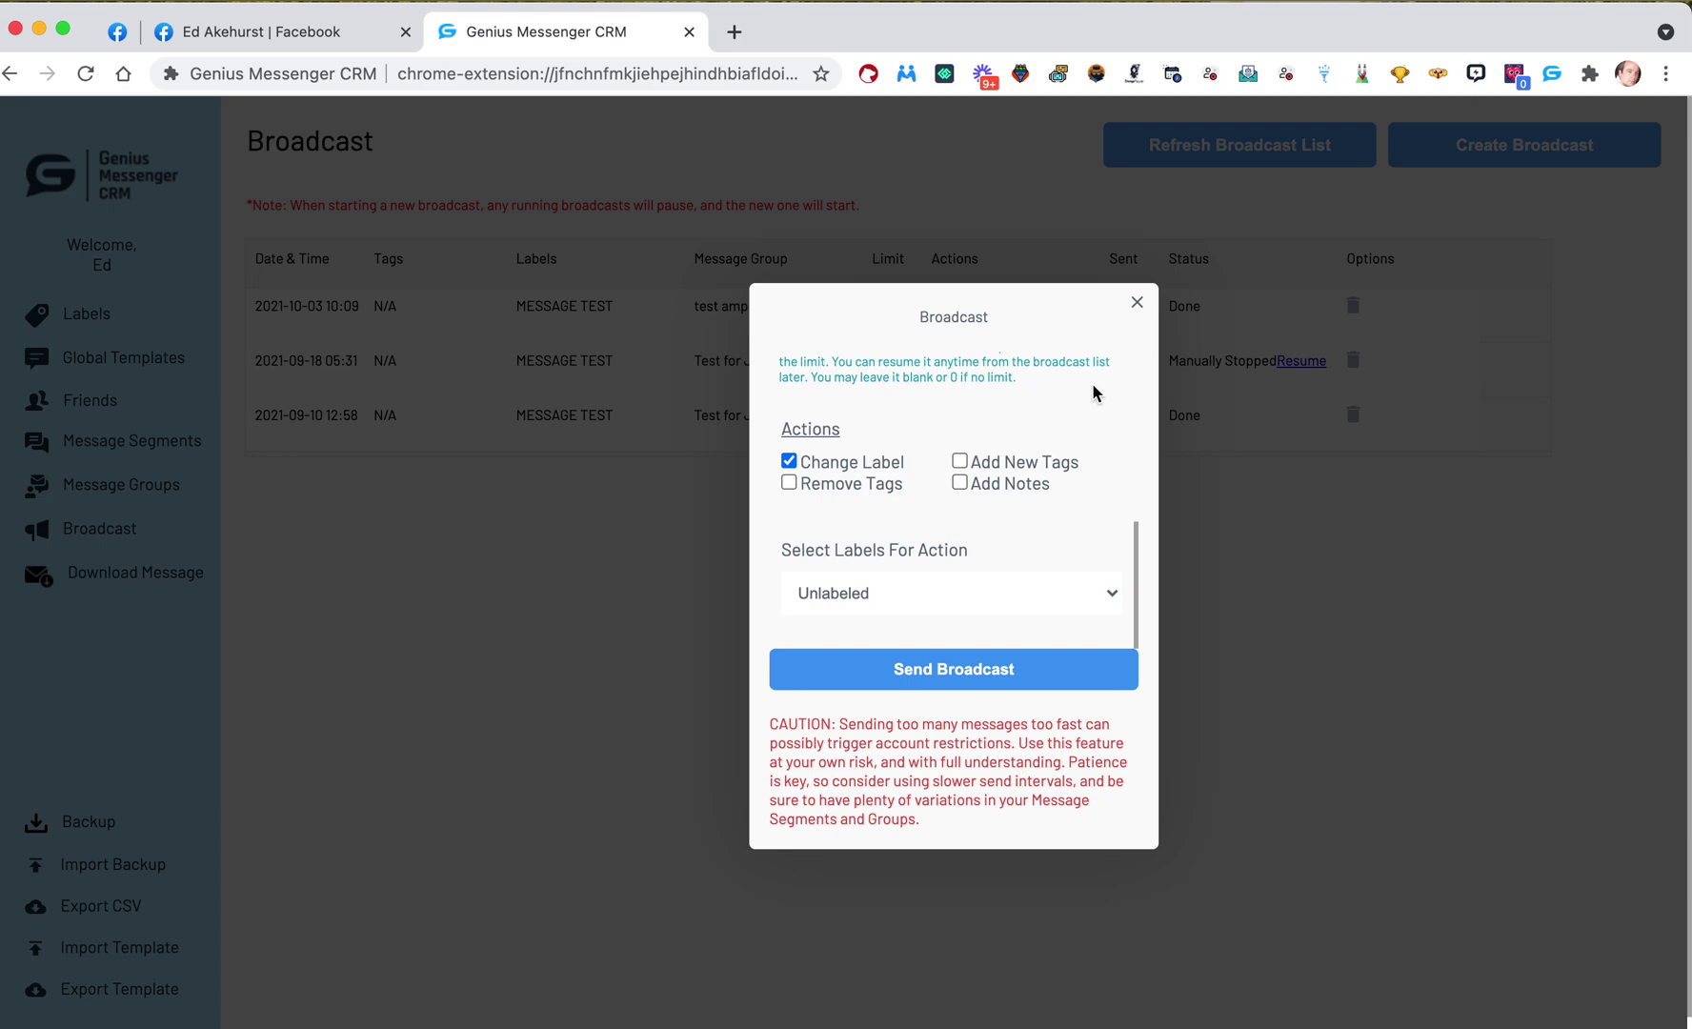
{"action": "left_click", "coordinate": [1137, 303]}
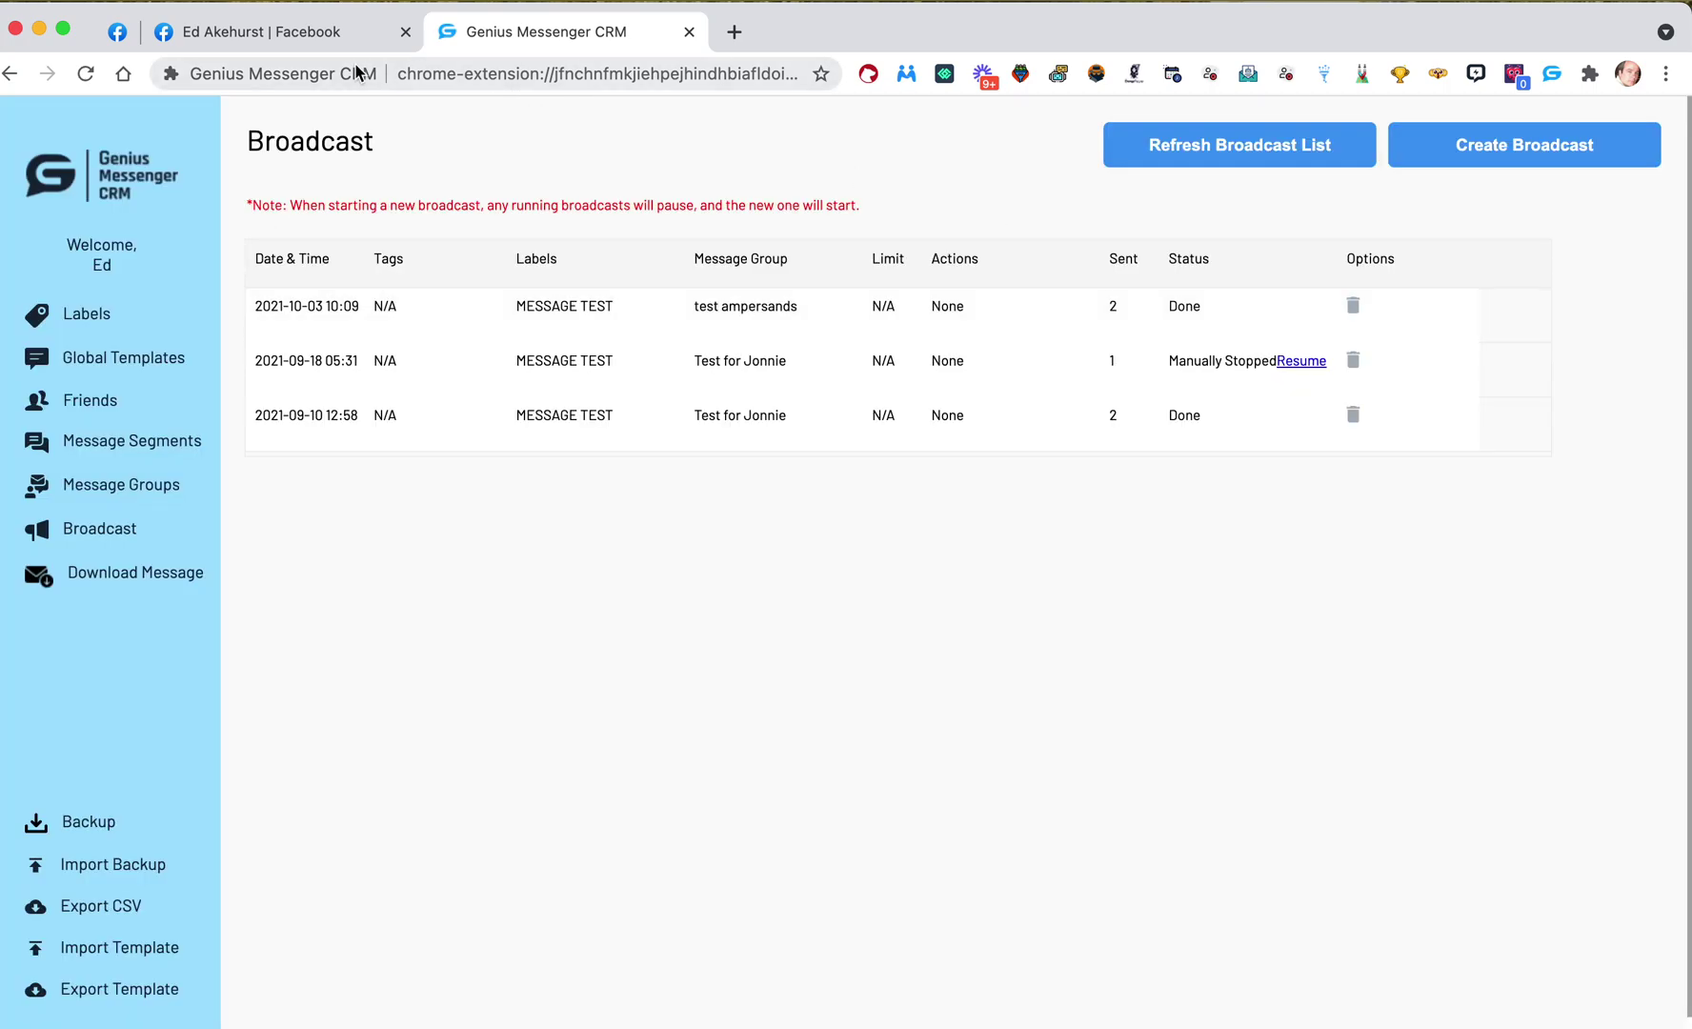
Close the Genius Messenger CRM page and open the first Recently Added friend's label options on Facebook
{"action": "left_click", "coordinate": [689, 31]}
{"action": "scroll", "coordinate": [913, 699], "scroll_direction": "down", "scroll_amount": 5}
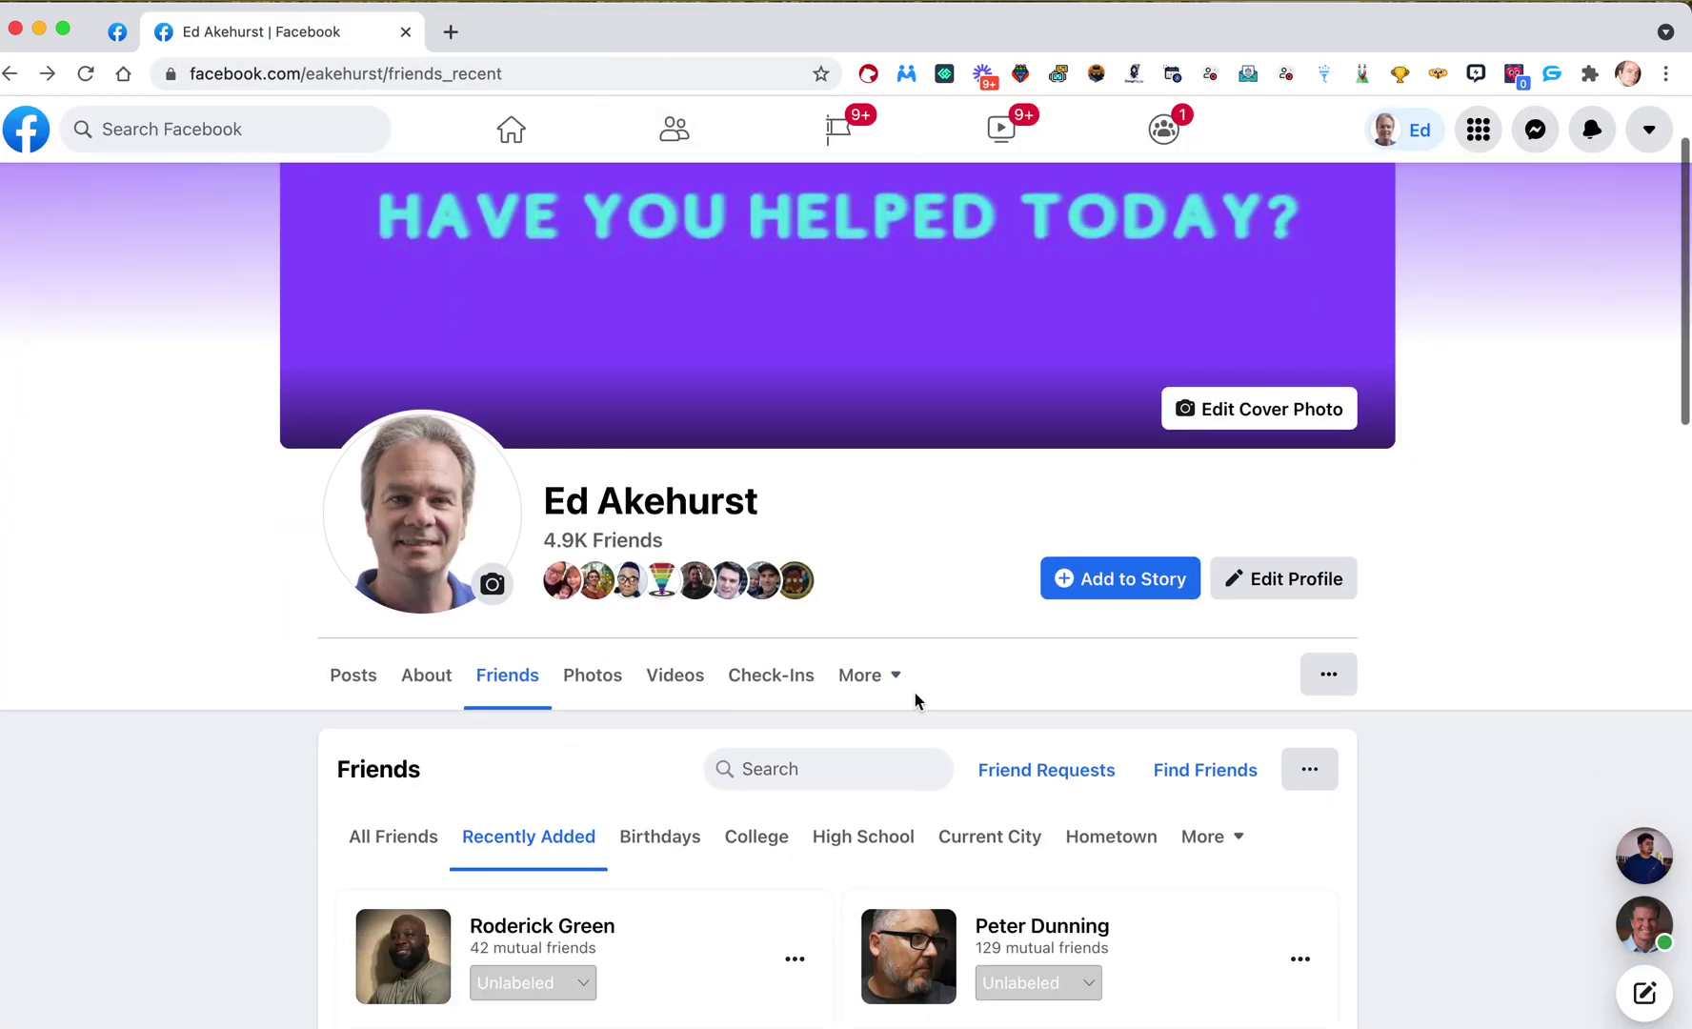
{"action": "left_click", "coordinate": [576, 499]}
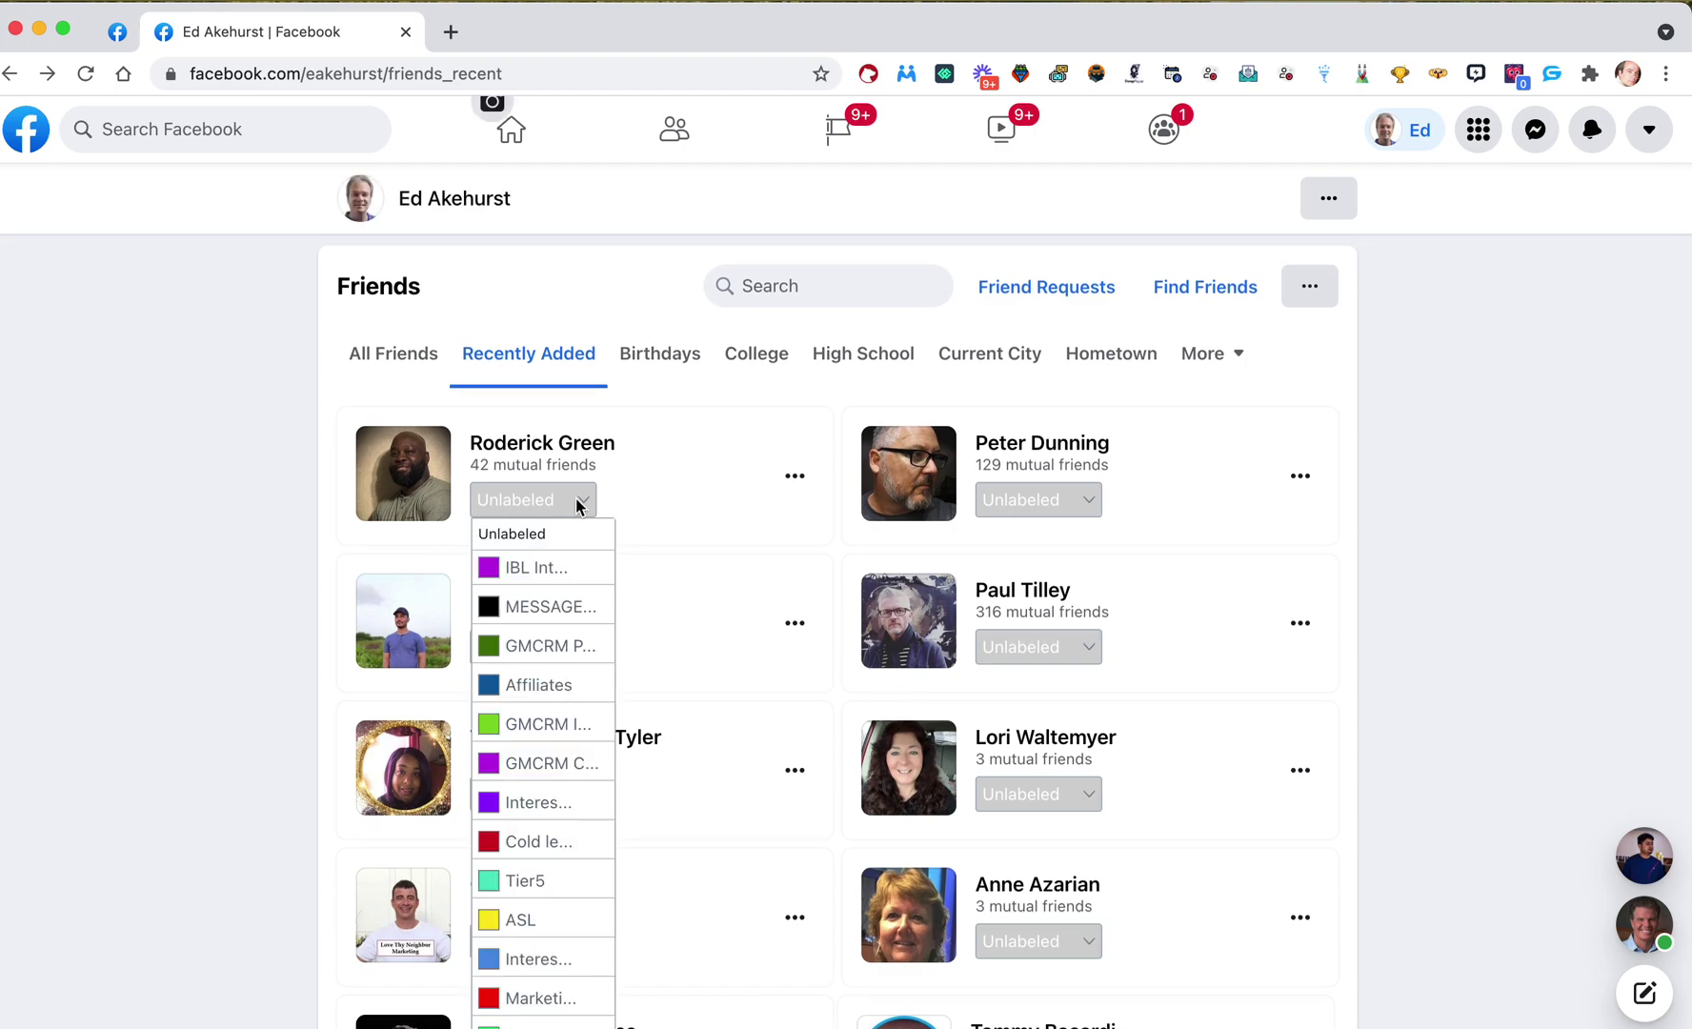